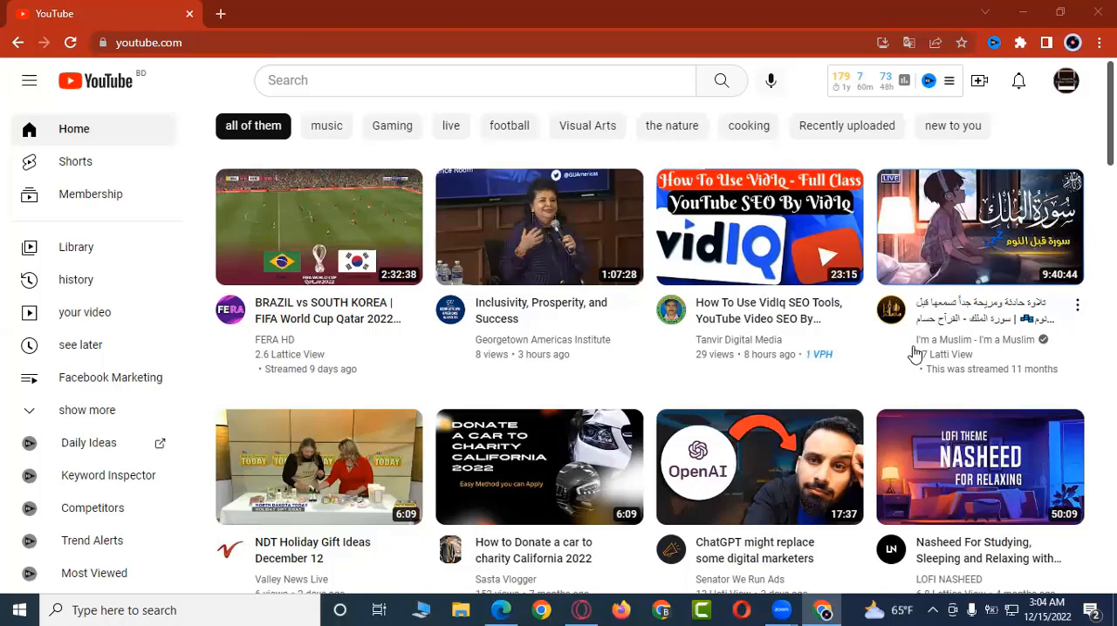
Step: Search Google for "h super tool" in a new browser tab and open the H-supertools website
click(220, 14)
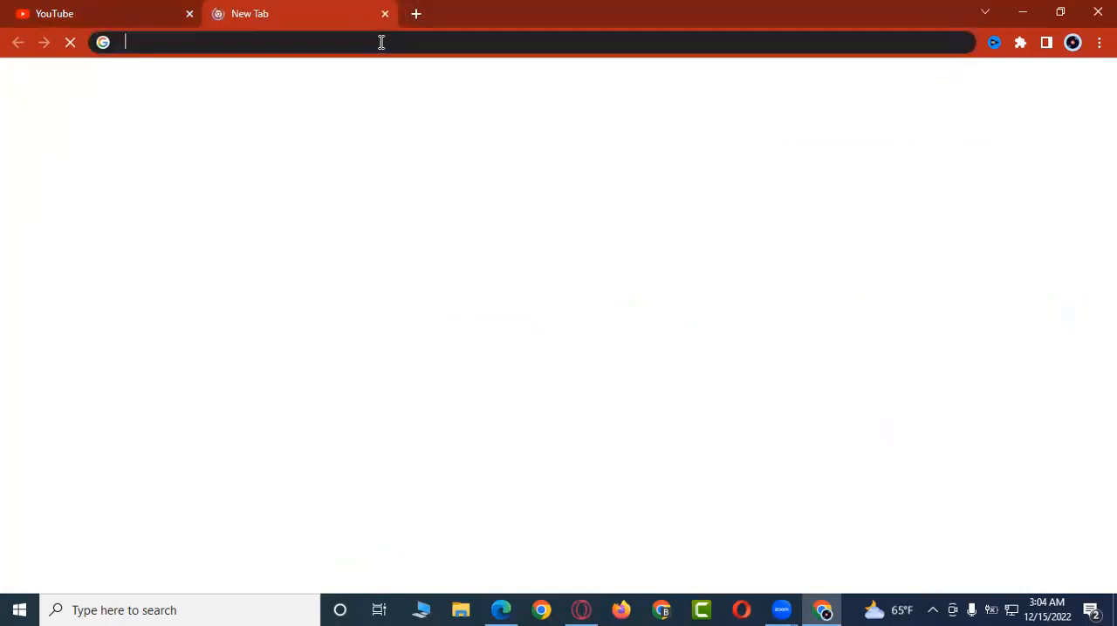
text(h supper)
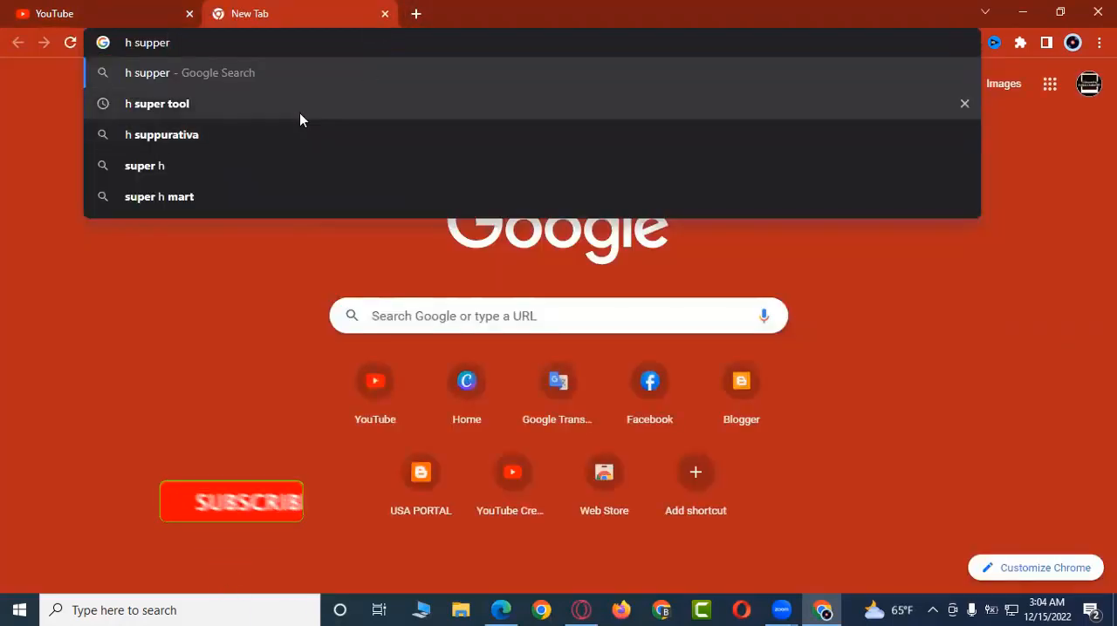
key(Down)
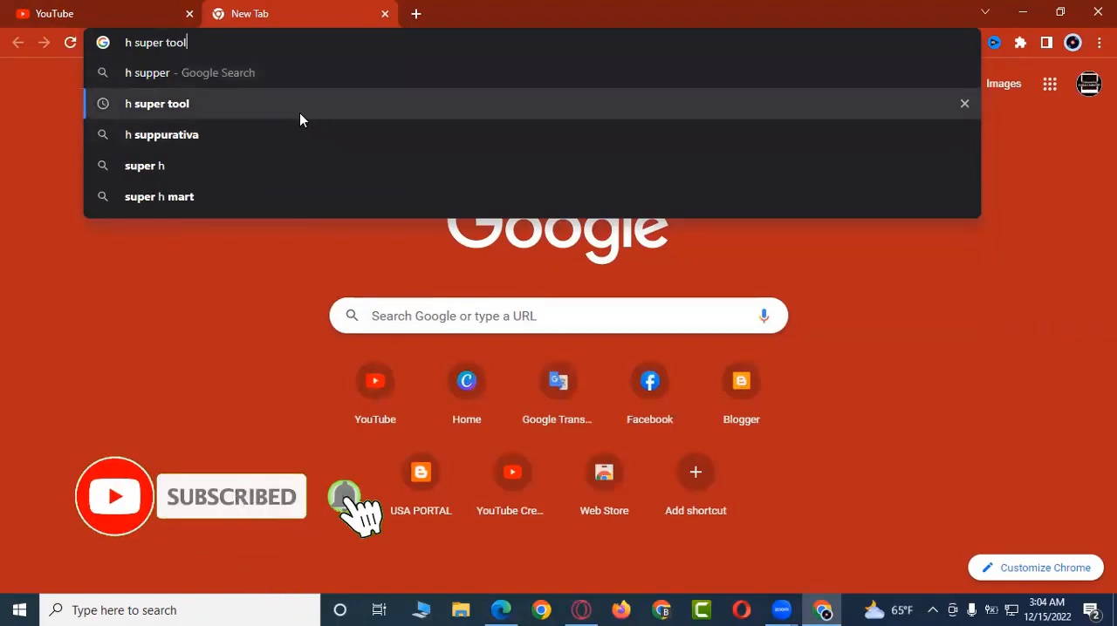
key(Return)
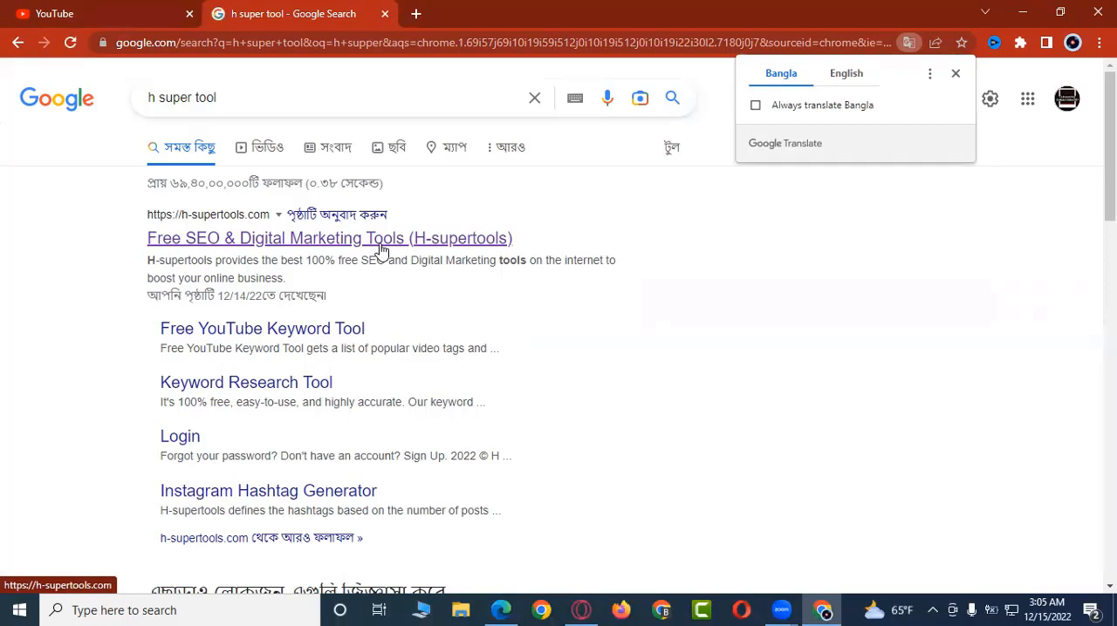
click(334, 249)
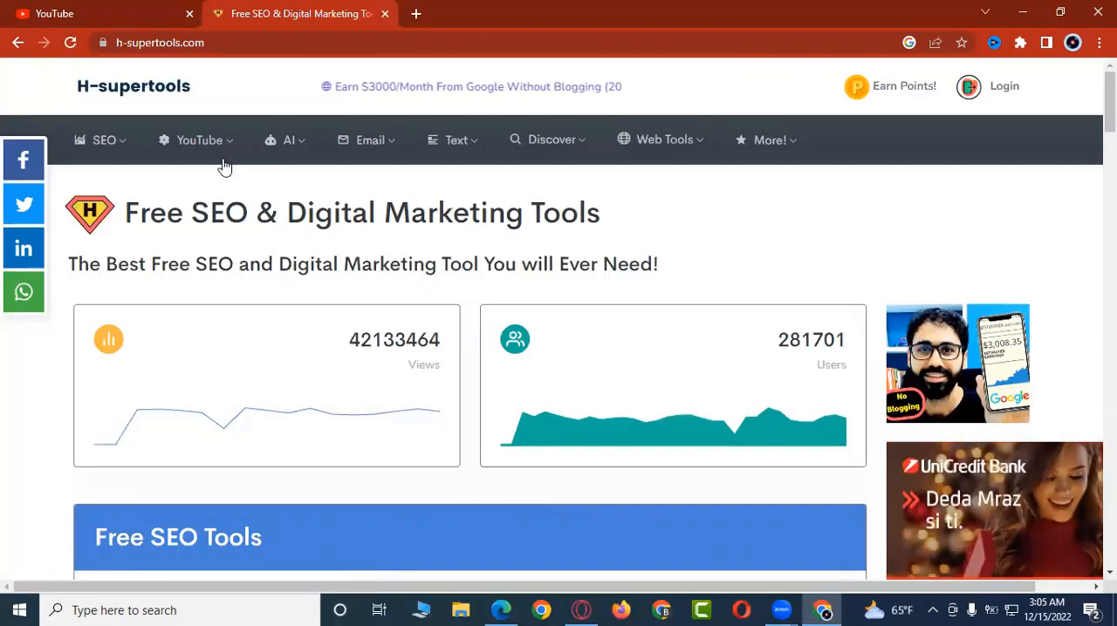
mouse_move(209, 163)
mouse_move(100, 150)
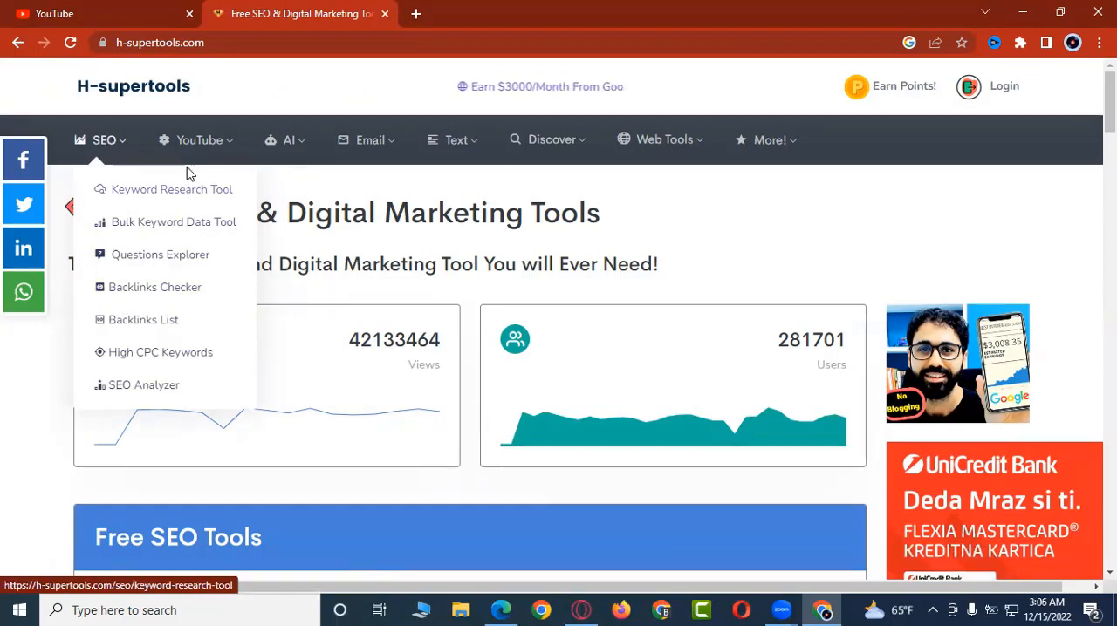
mouse_move(197, 142)
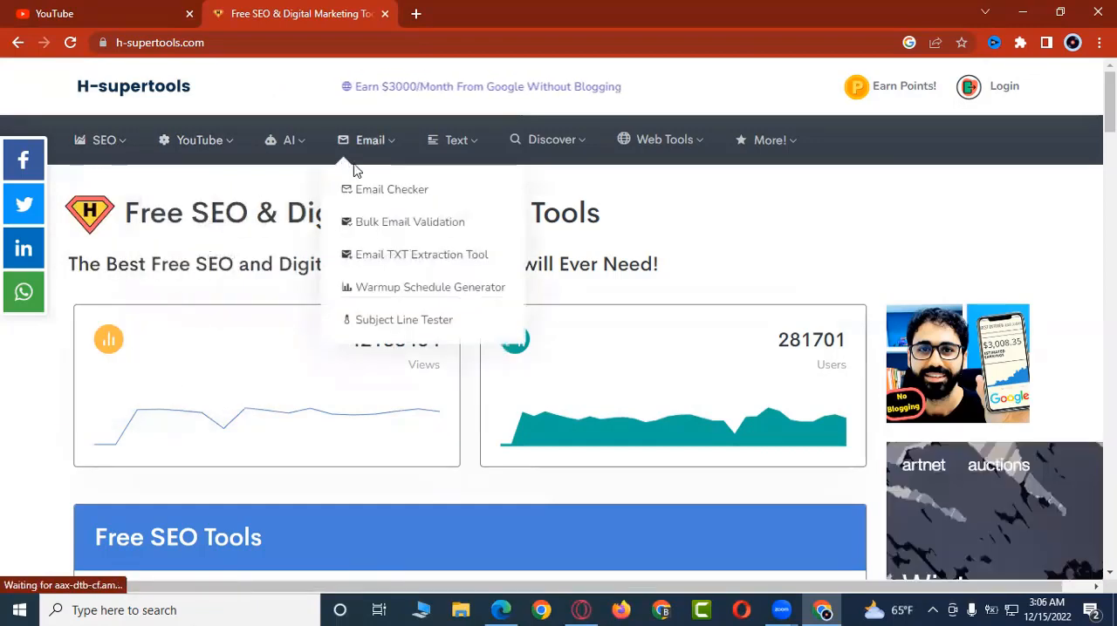
mouse_move(562, 158)
mouse_move(626, 150)
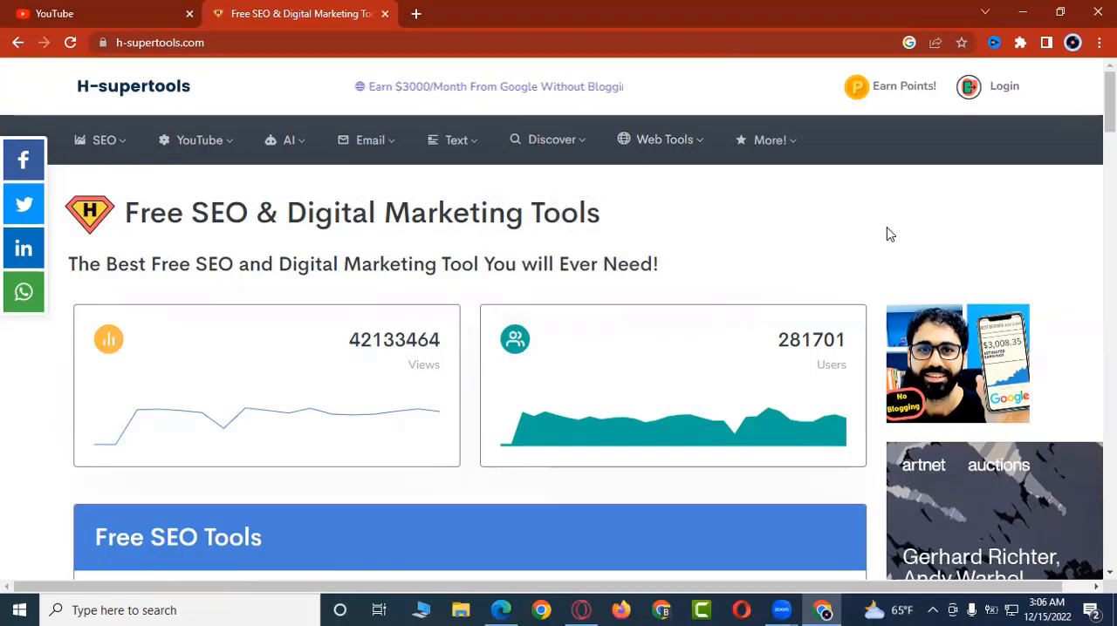
Step: Go to the site's login page and open the registration form for a new account
click(1003, 94)
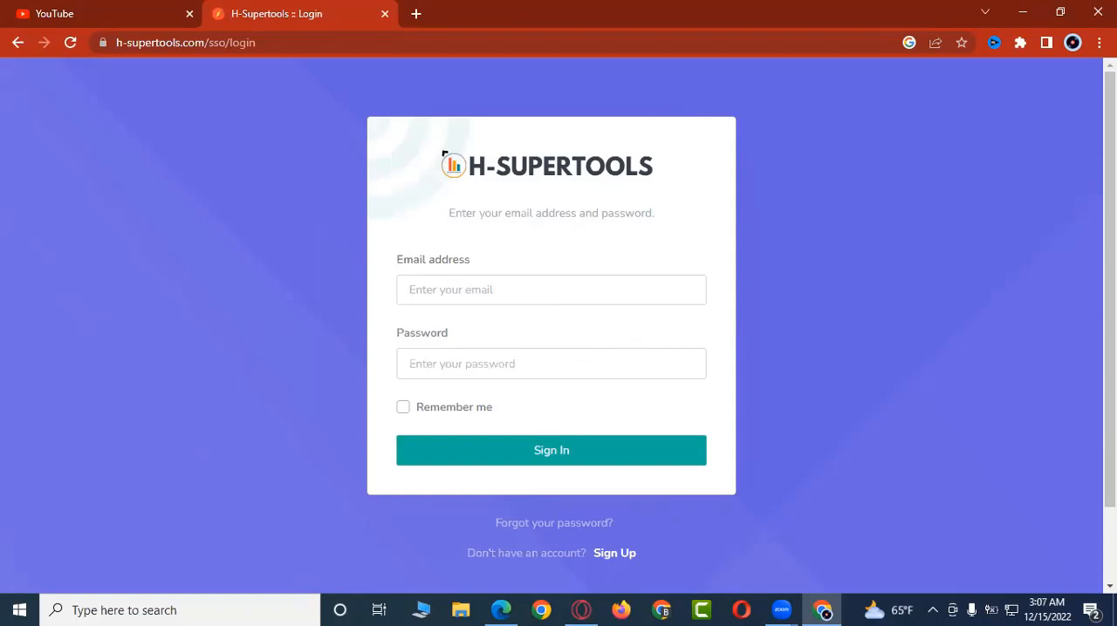
drag(1110, 297, 1110, 371)
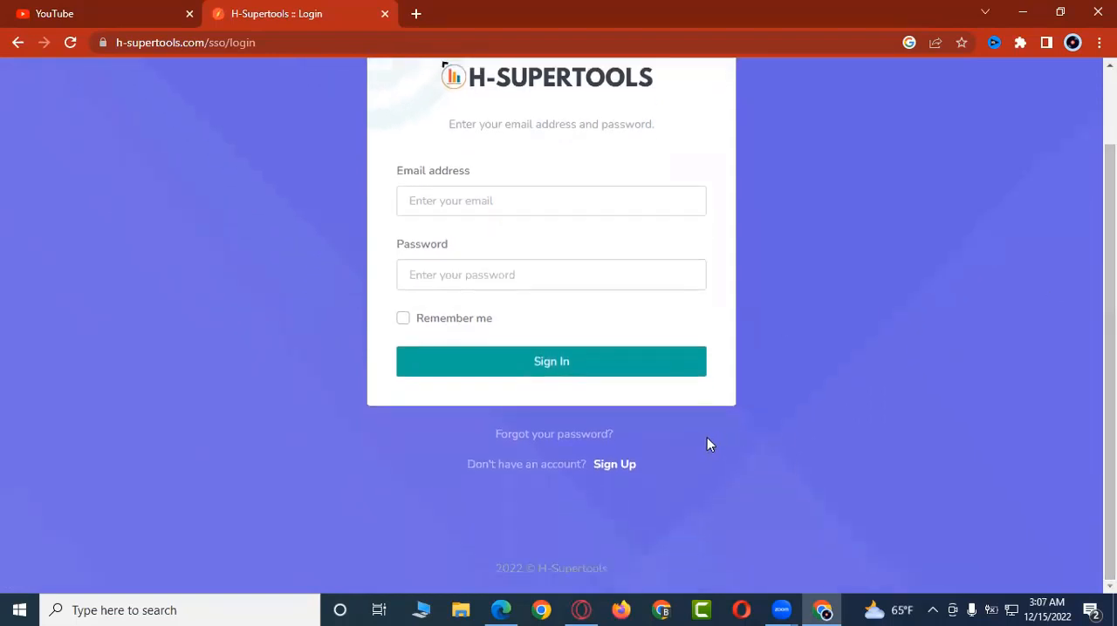
click(621, 469)
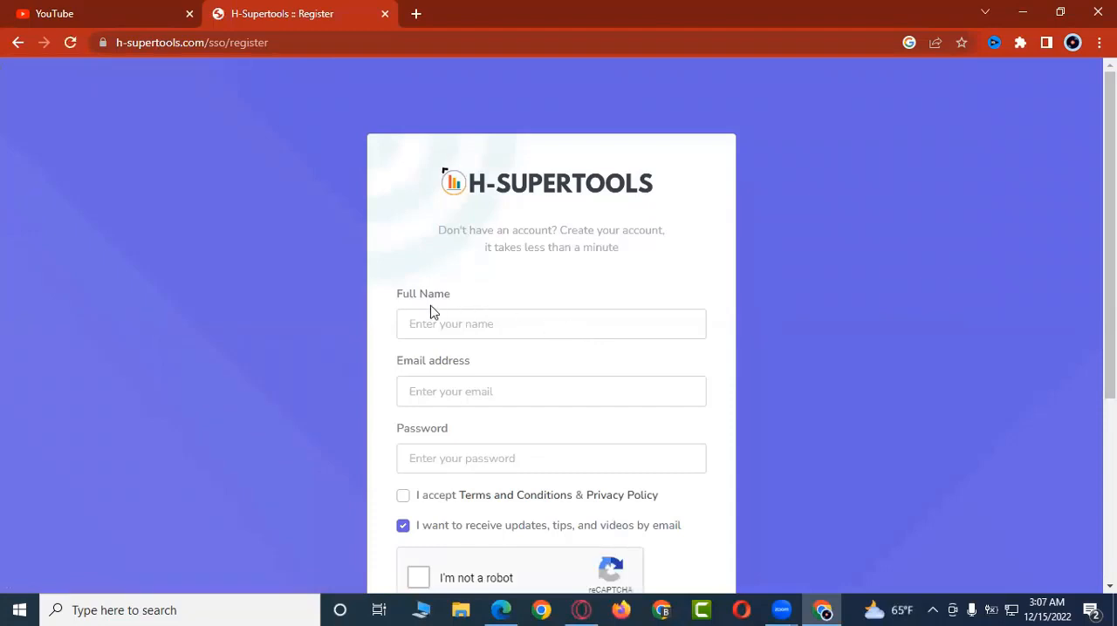
Step: Enter the account holder's full name in the registration form
click(475, 326)
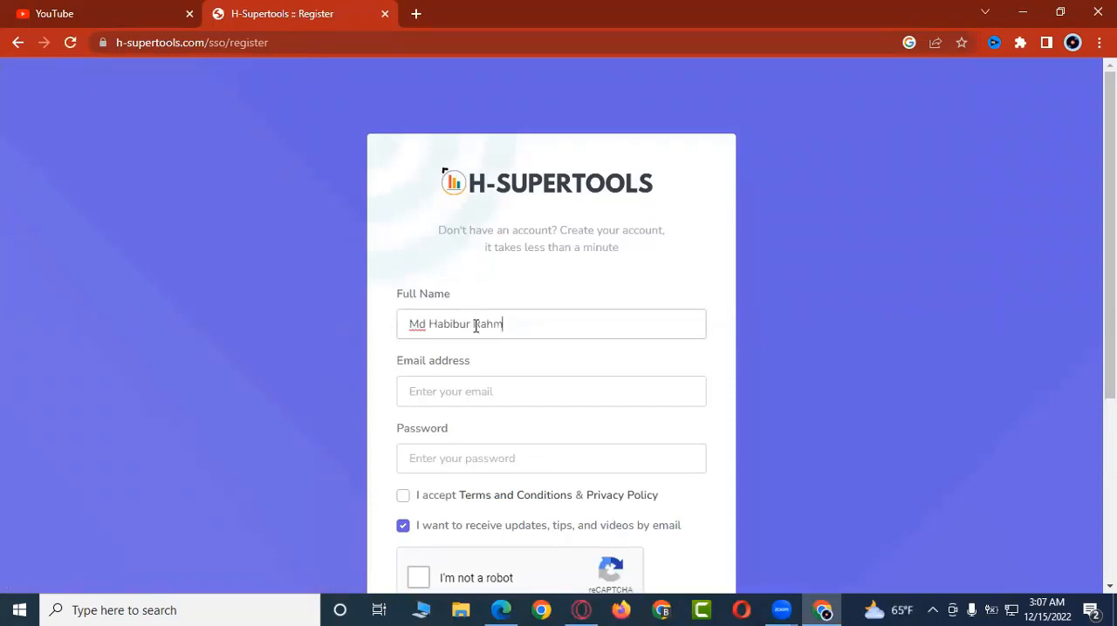
Step: Copy the Google account's e-mail address from a new browser tab into the registration form's email address field
click(416, 14)
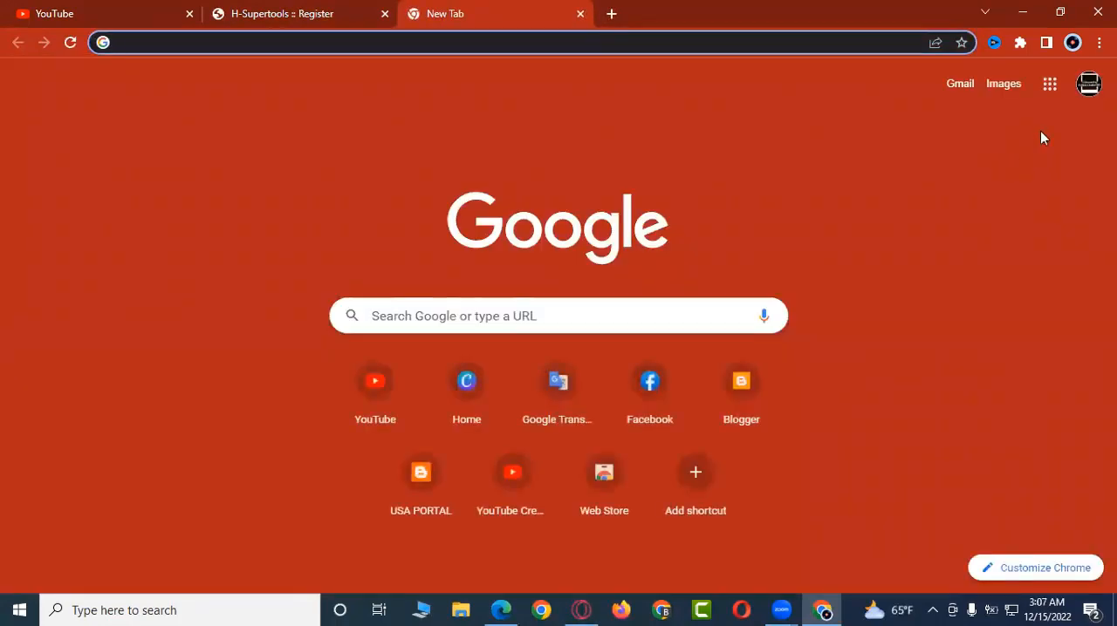
click(1051, 91)
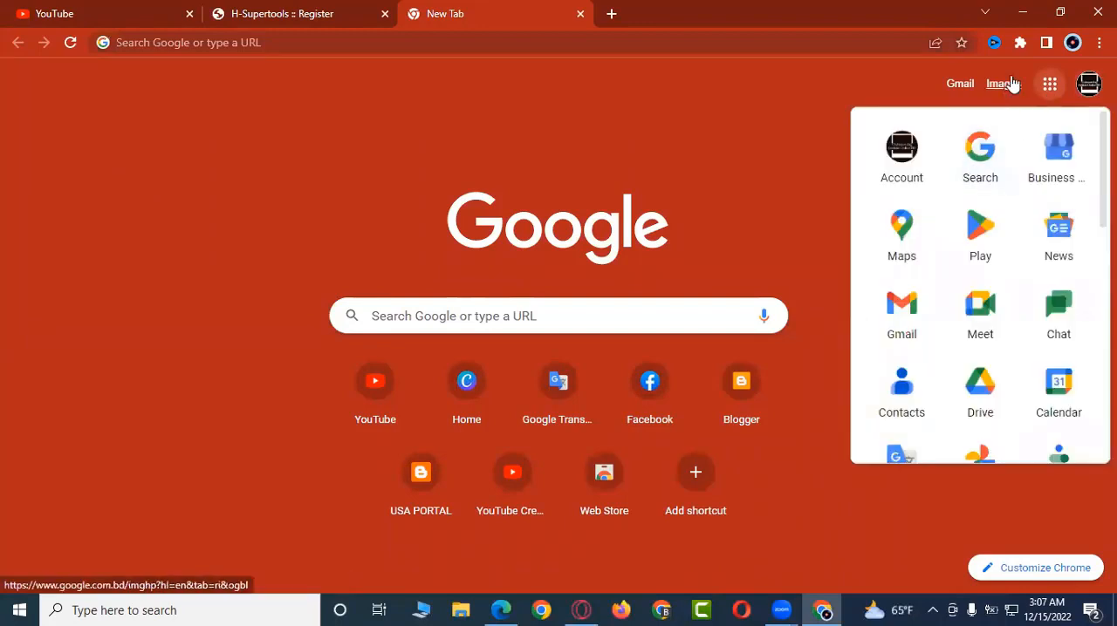
click(881, 84)
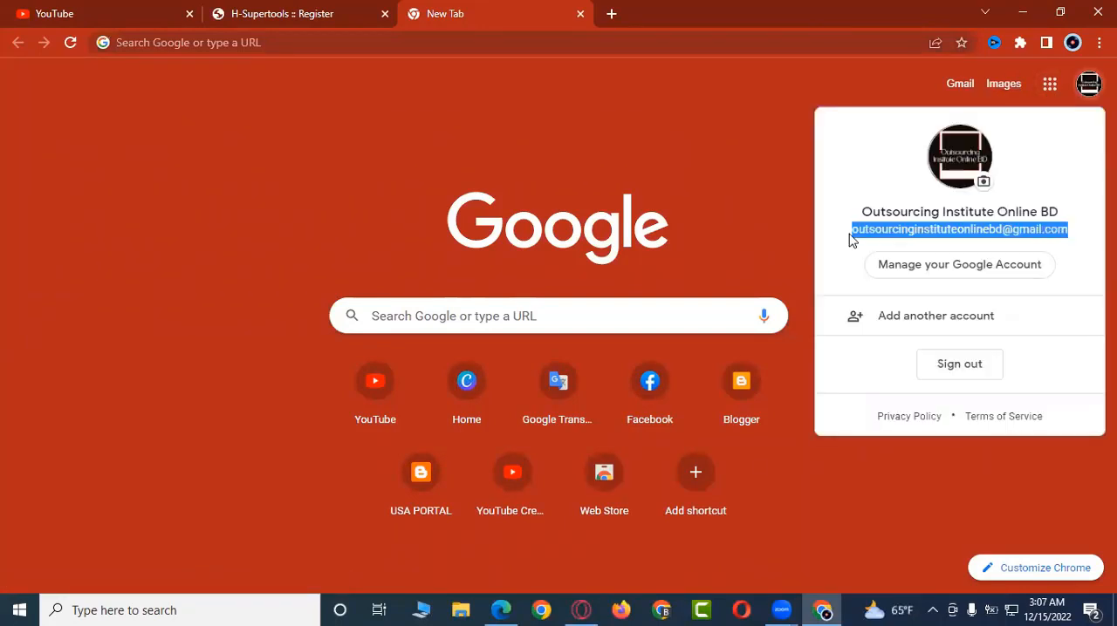
click(319, 13)
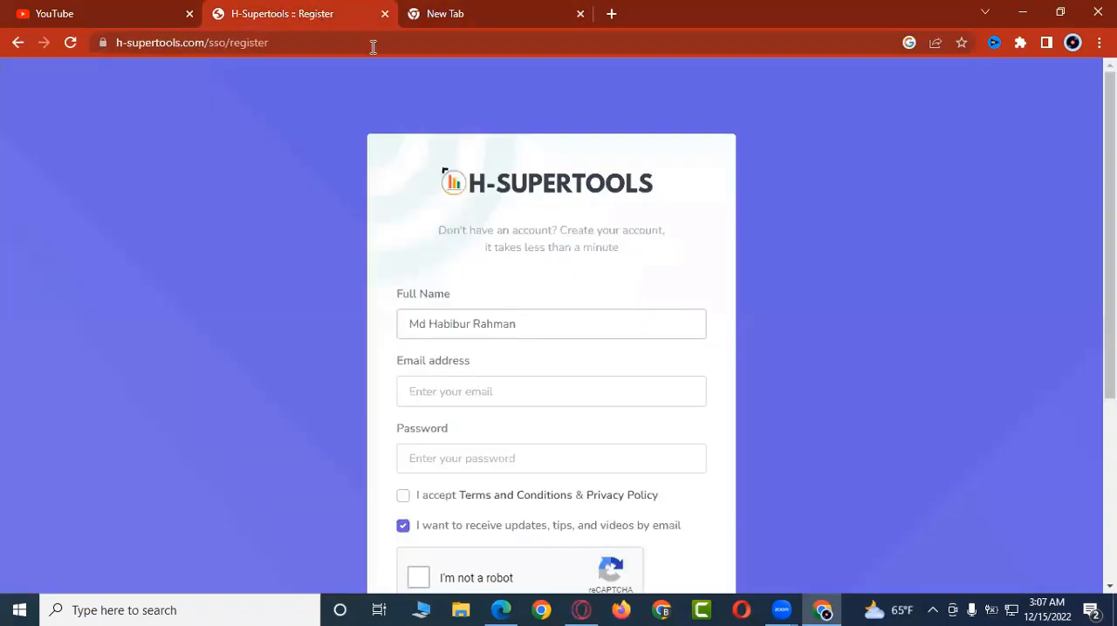
click(572, 392)
key(ctrl+v)
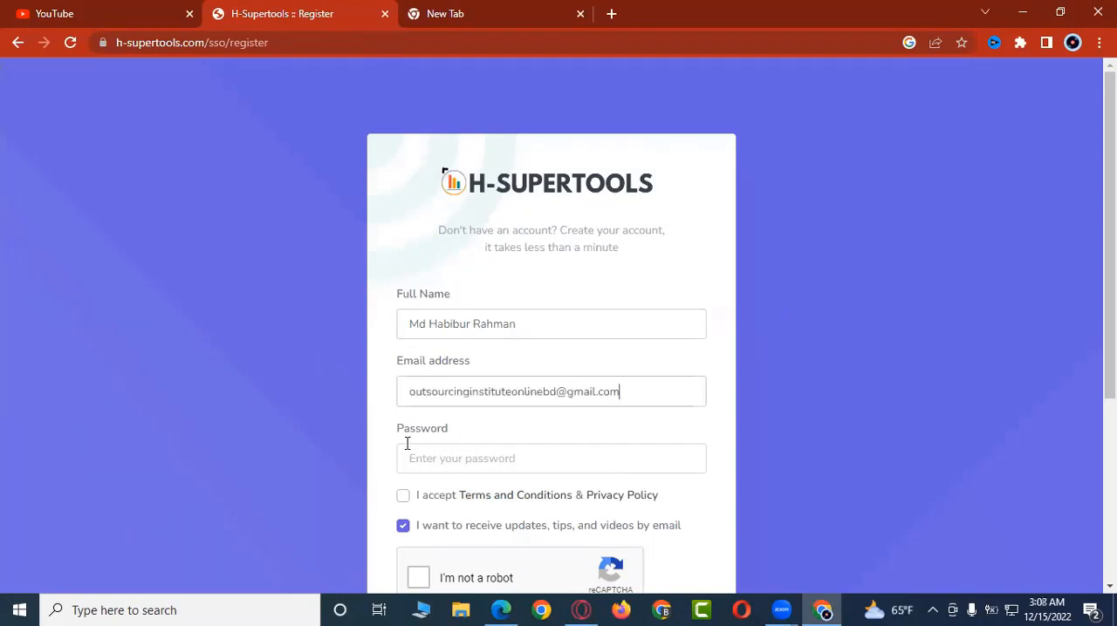
Step: Enter the account password in the registration form
click(451, 462)
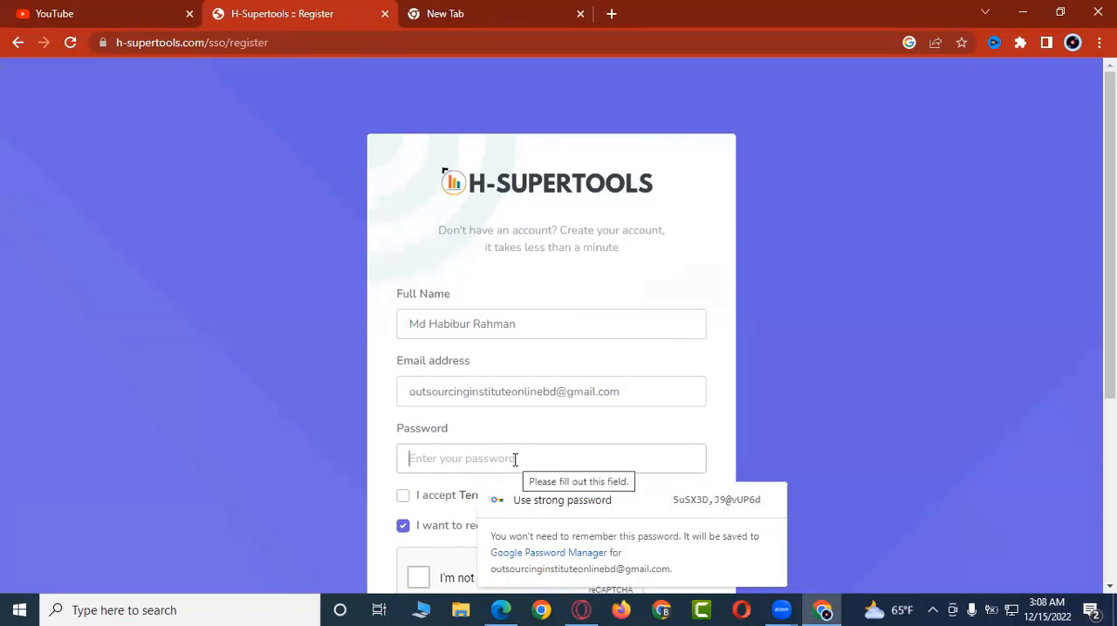
text(a)
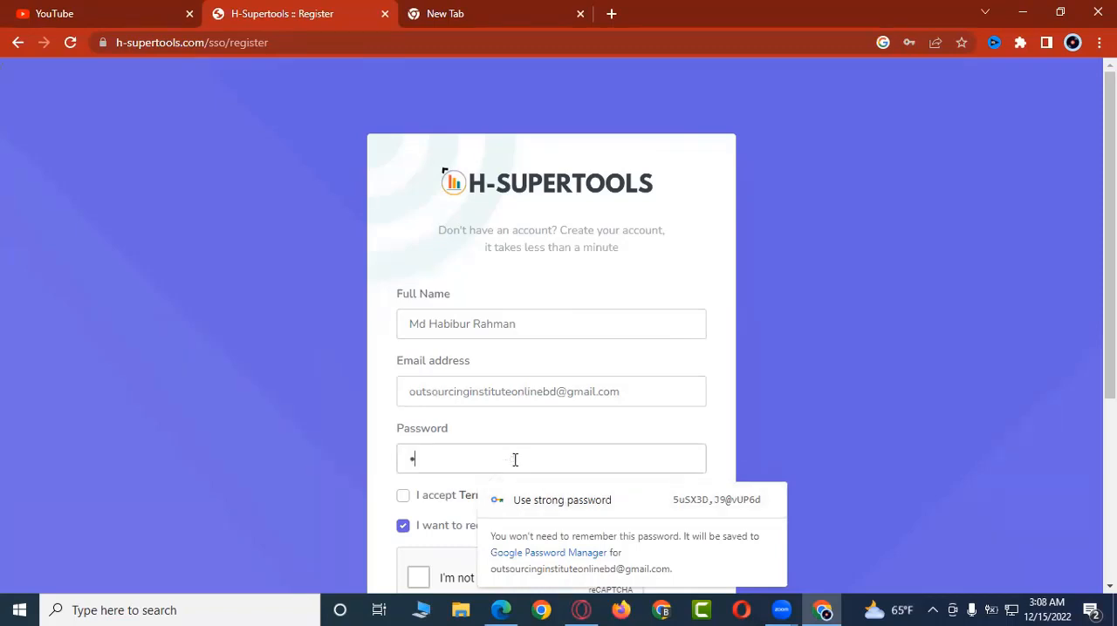
text(•••••••••)
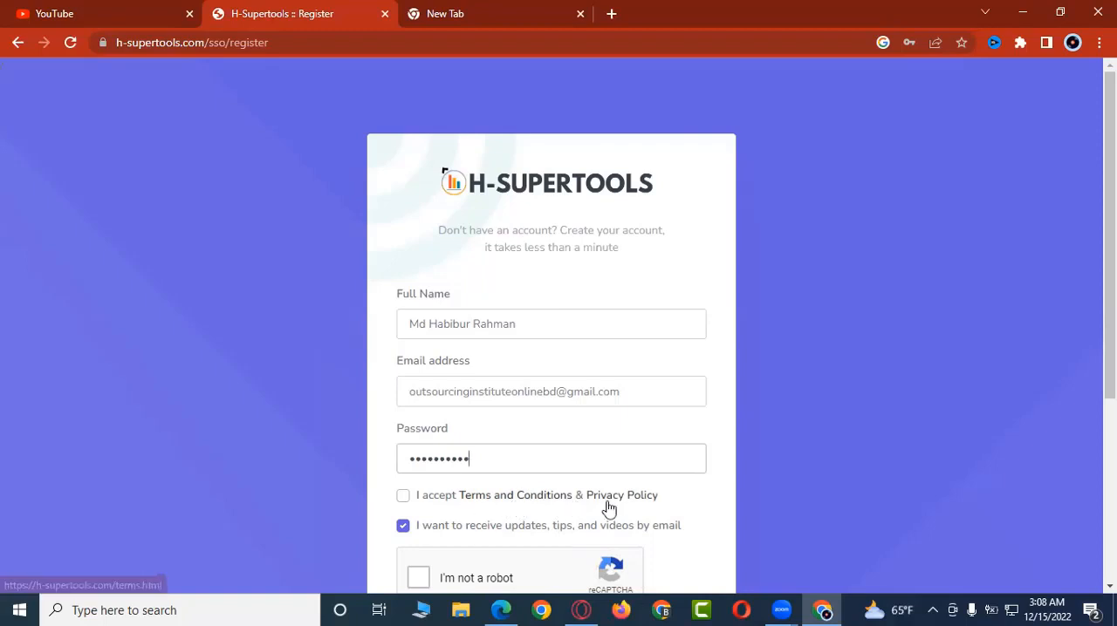
Step: Accept the Terms and Conditions, complete the reCAPTCHA check, submit the registration and save the login in the browser
click(403, 497)
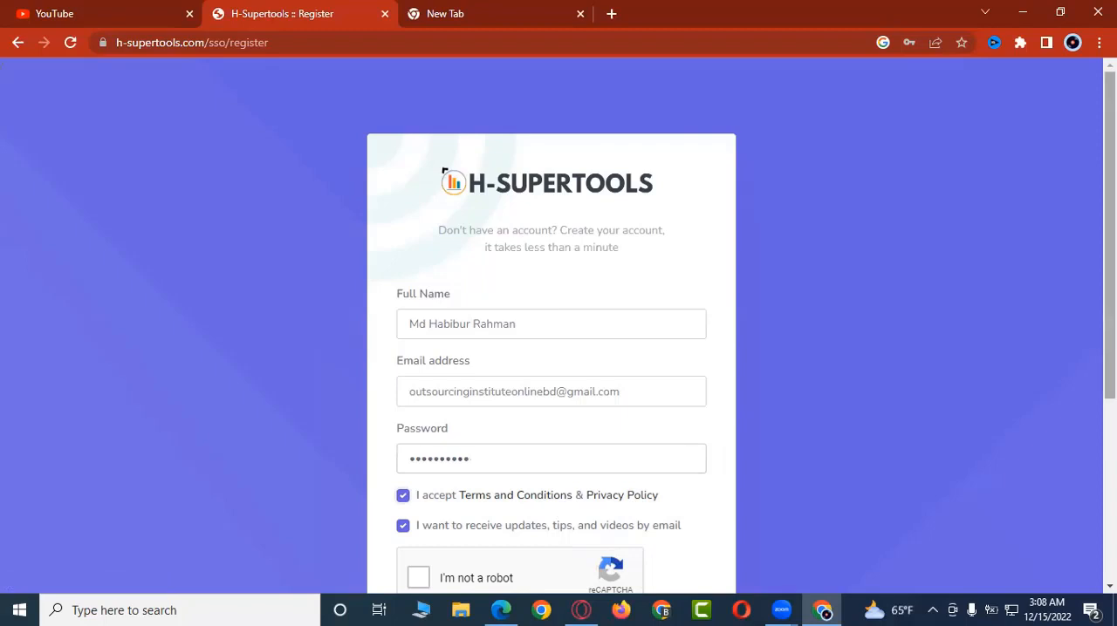
scroll(804, 369, down, 2)
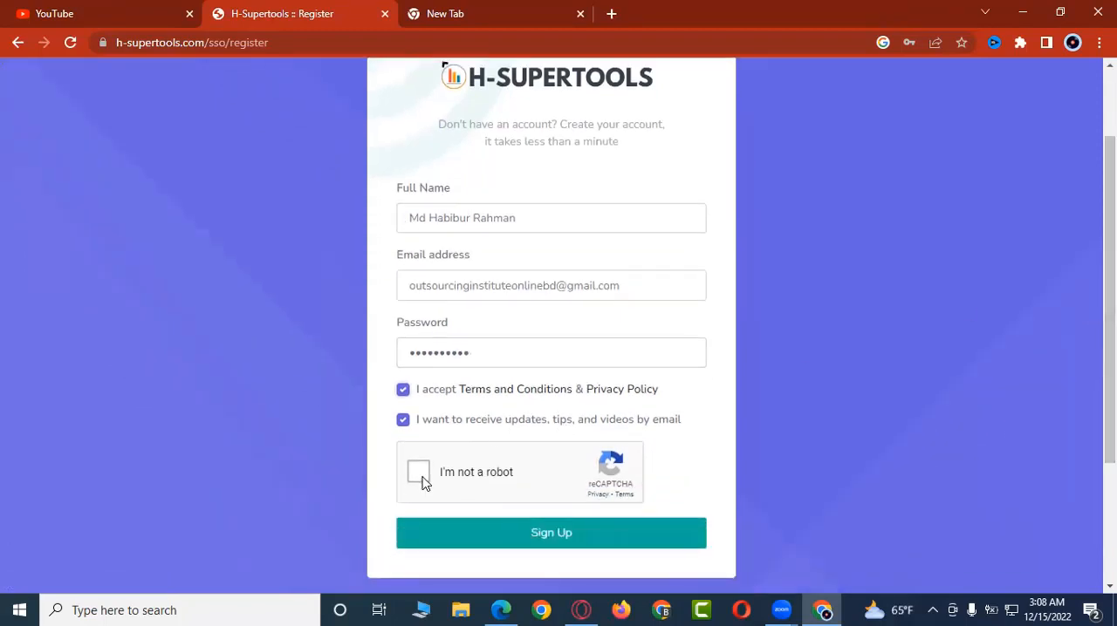
click(419, 478)
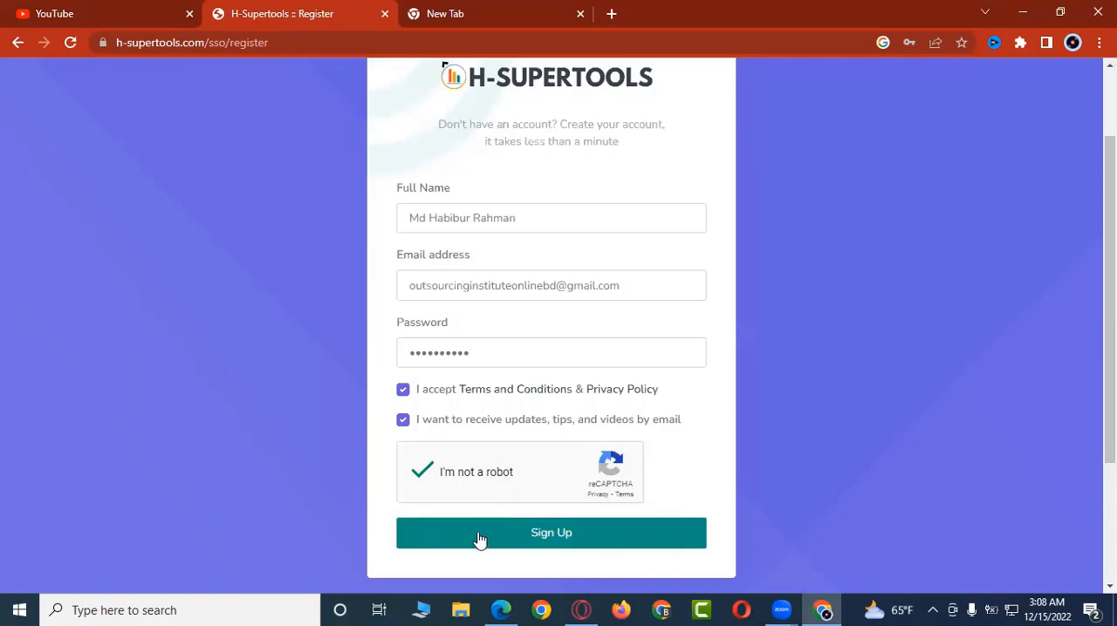
click(553, 534)
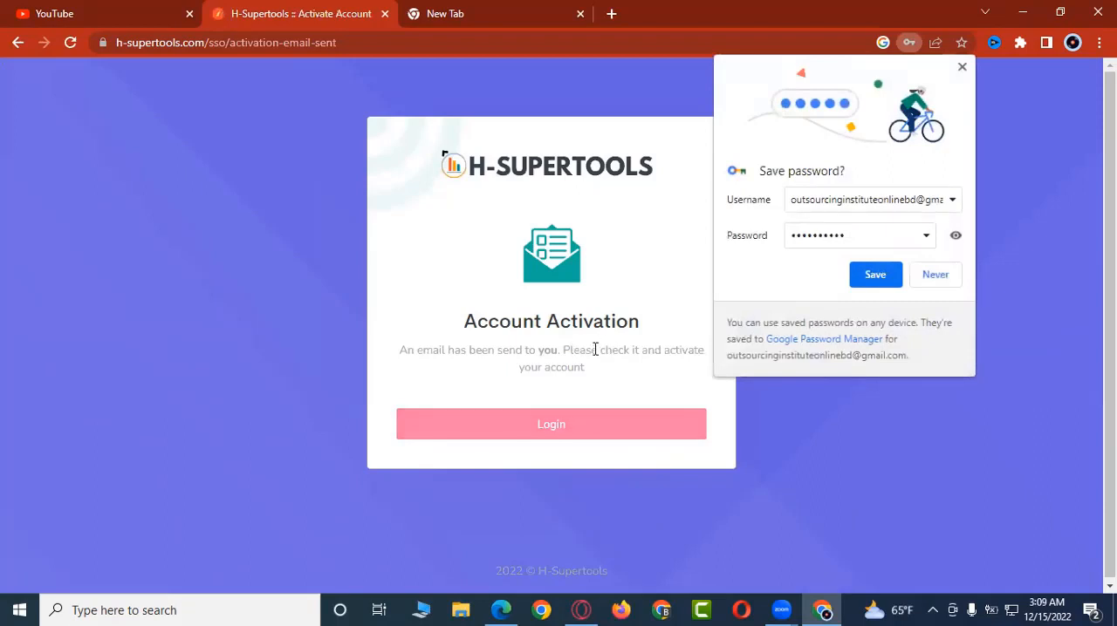
click(875, 275)
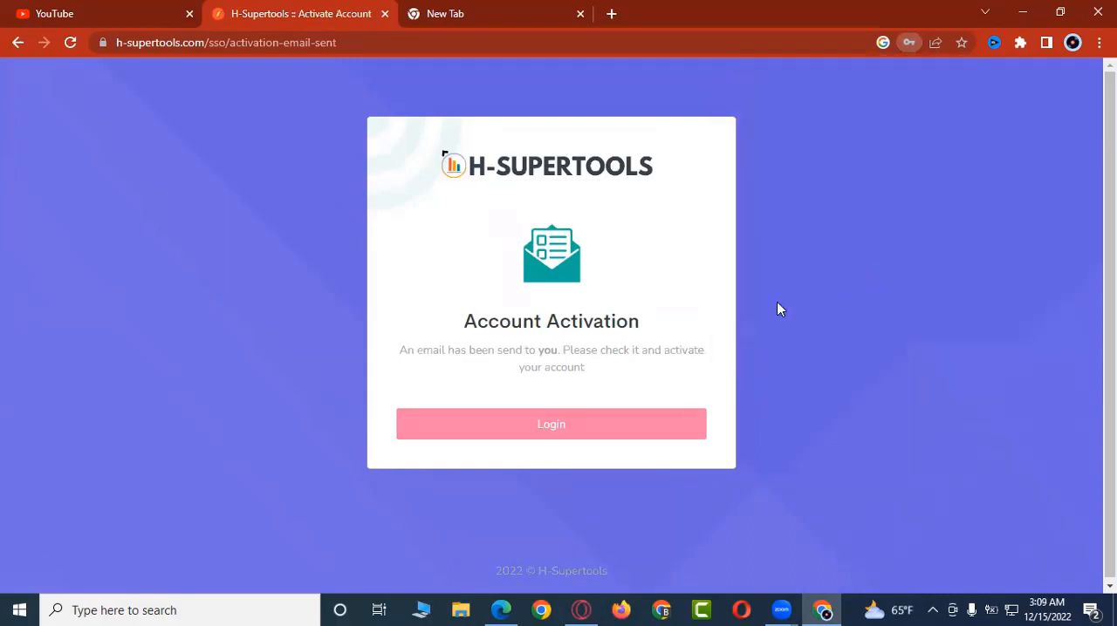
Step: Open the H-supertools confirmation e-mail in Gmail and activate the account through its link
key(ctrl+Tab)
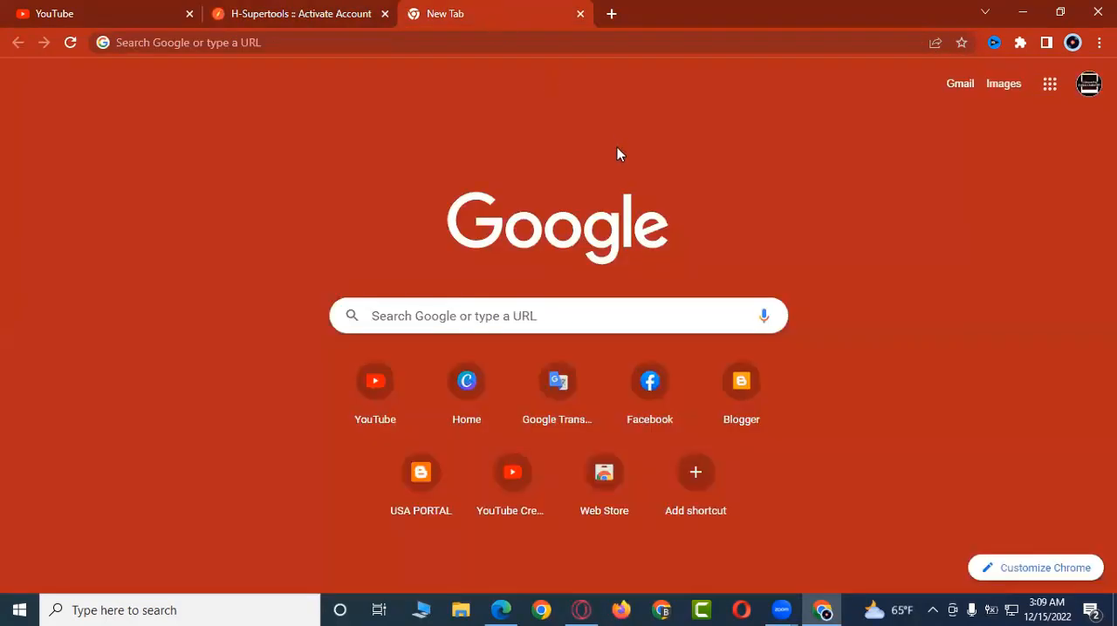
click(955, 87)
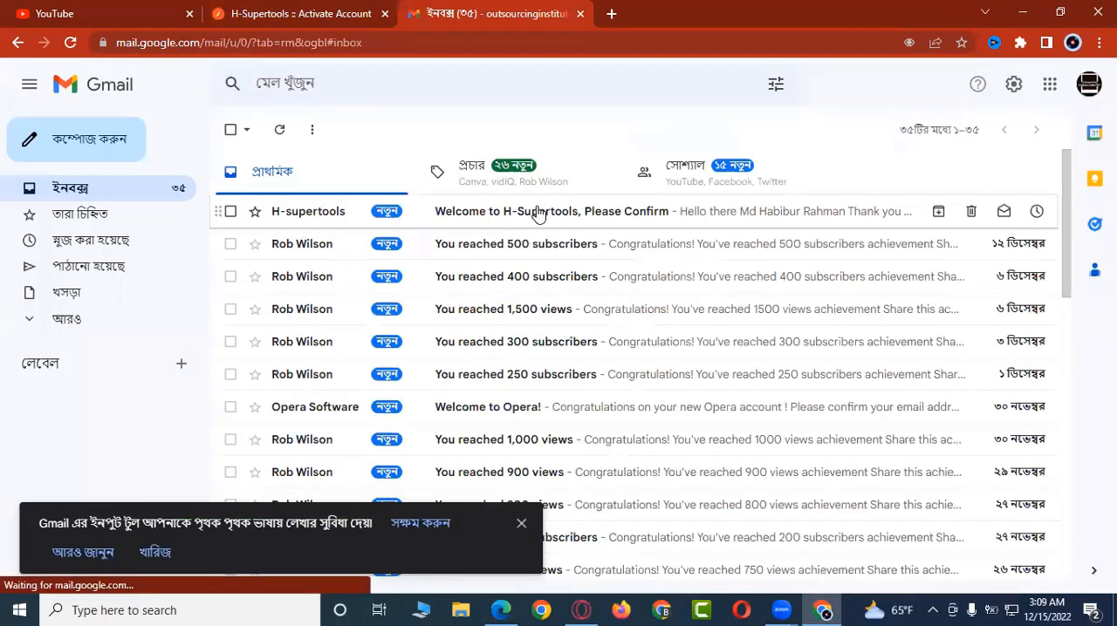
click(557, 216)
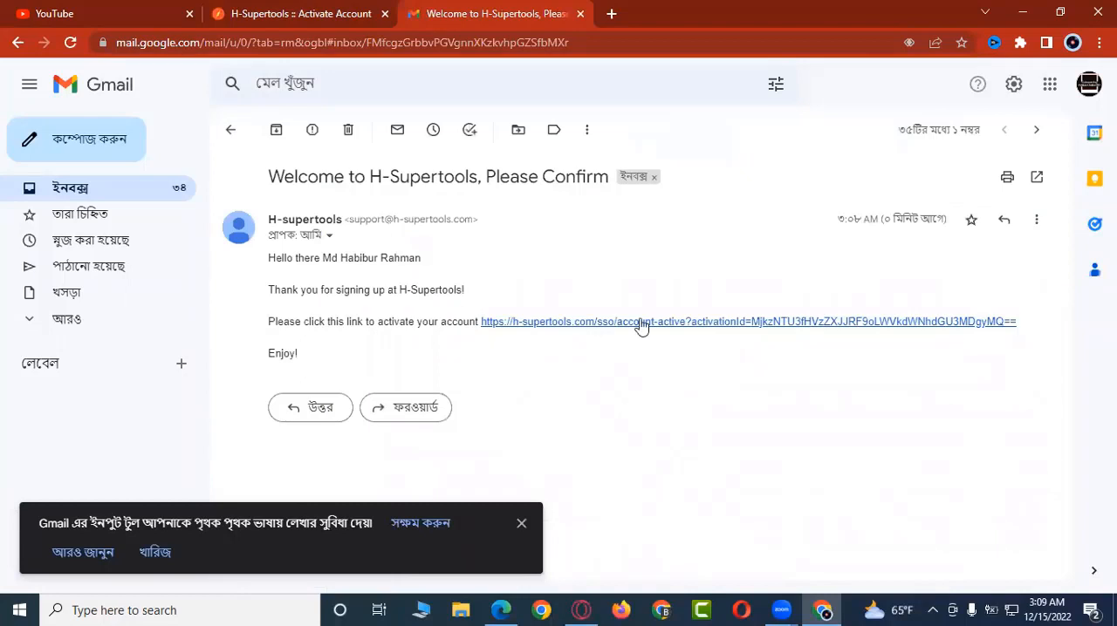
click(691, 322)
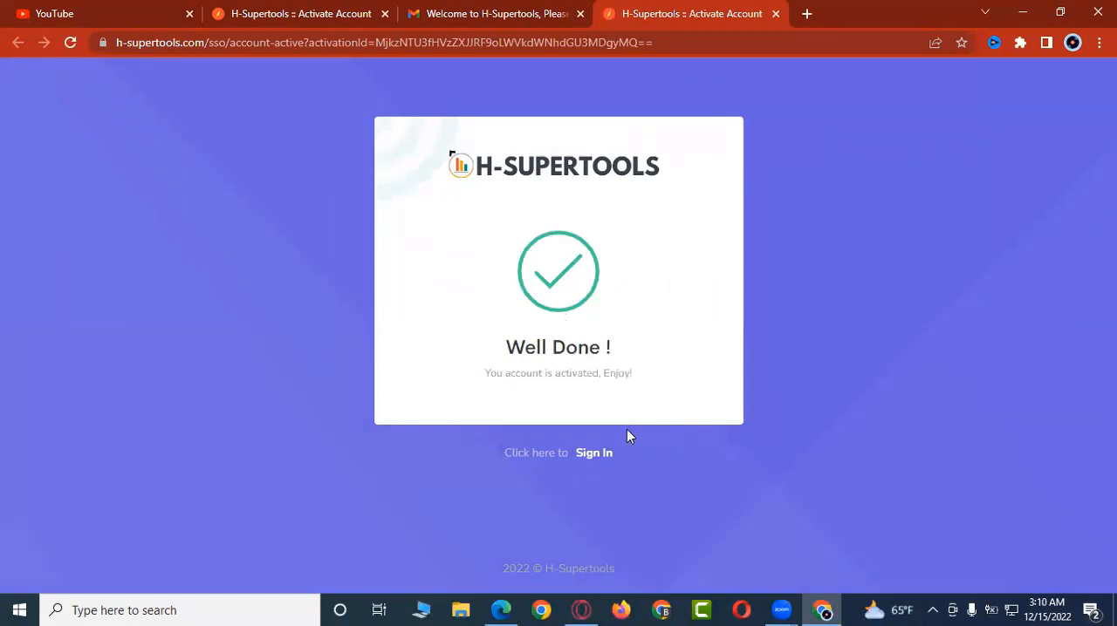
Step: Sign in to the activated account with Remember me enabled, and close the leftover activation and Gmail tabs
click(593, 459)
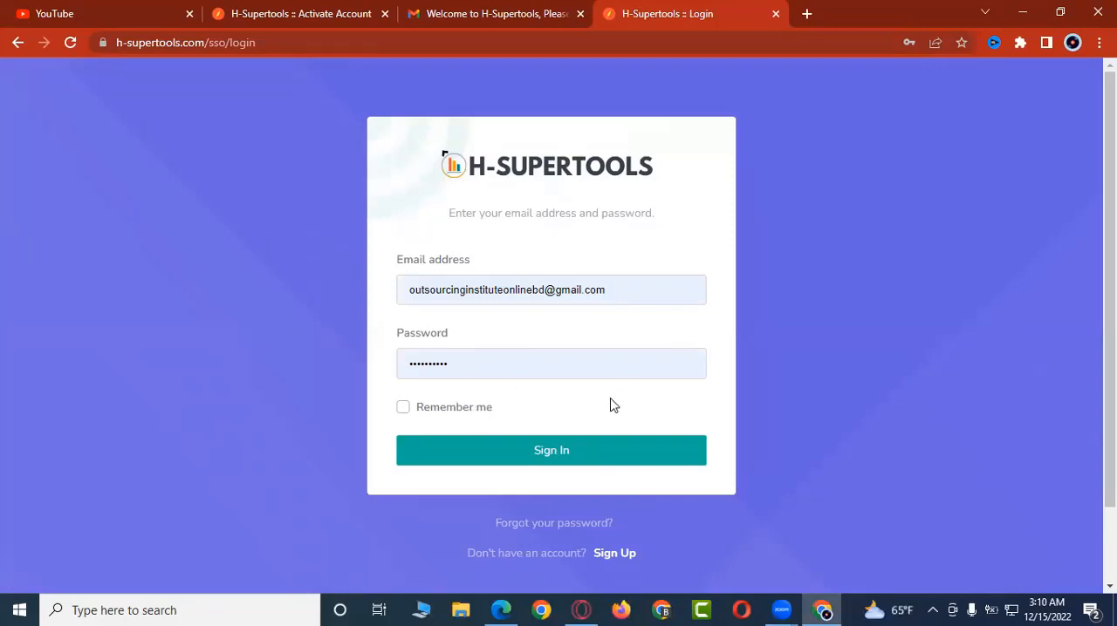
click(404, 408)
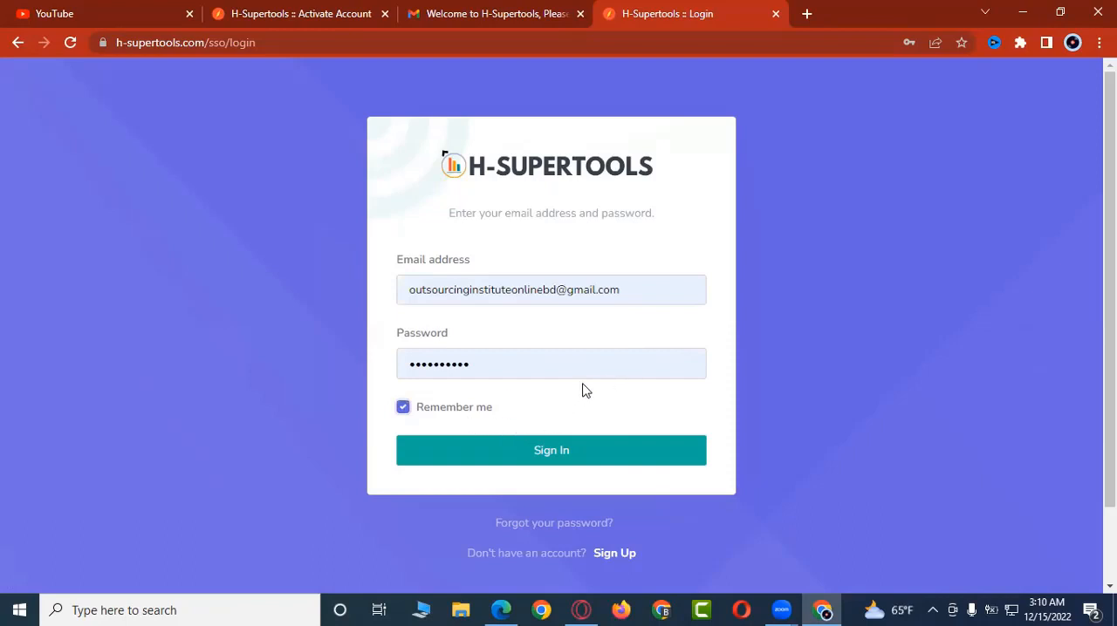
click(562, 454)
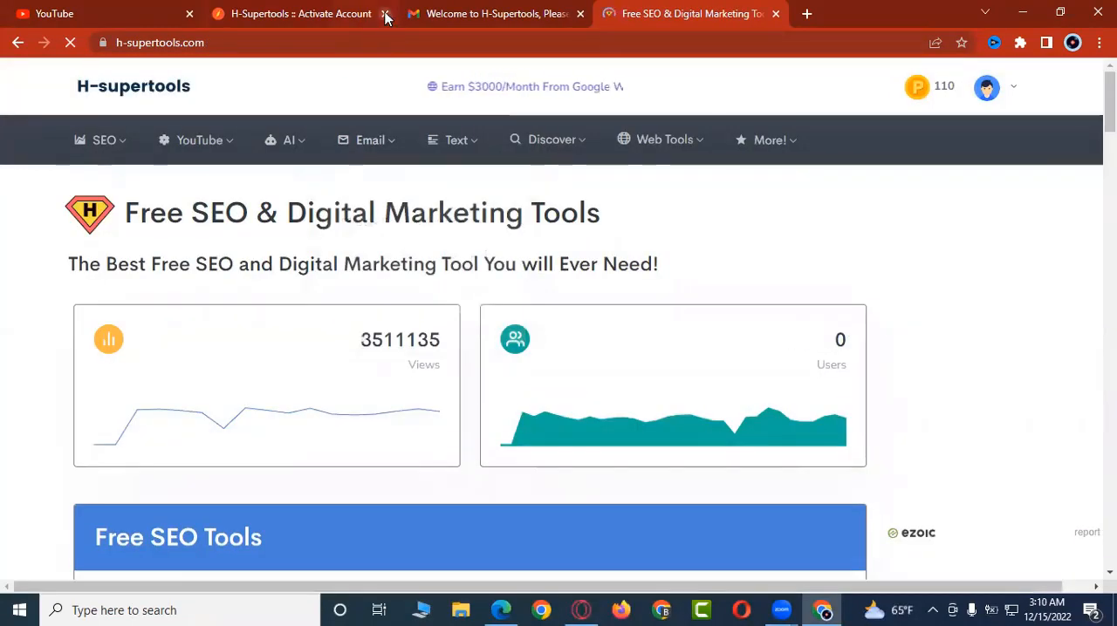
click(385, 14)
click(385, 14)
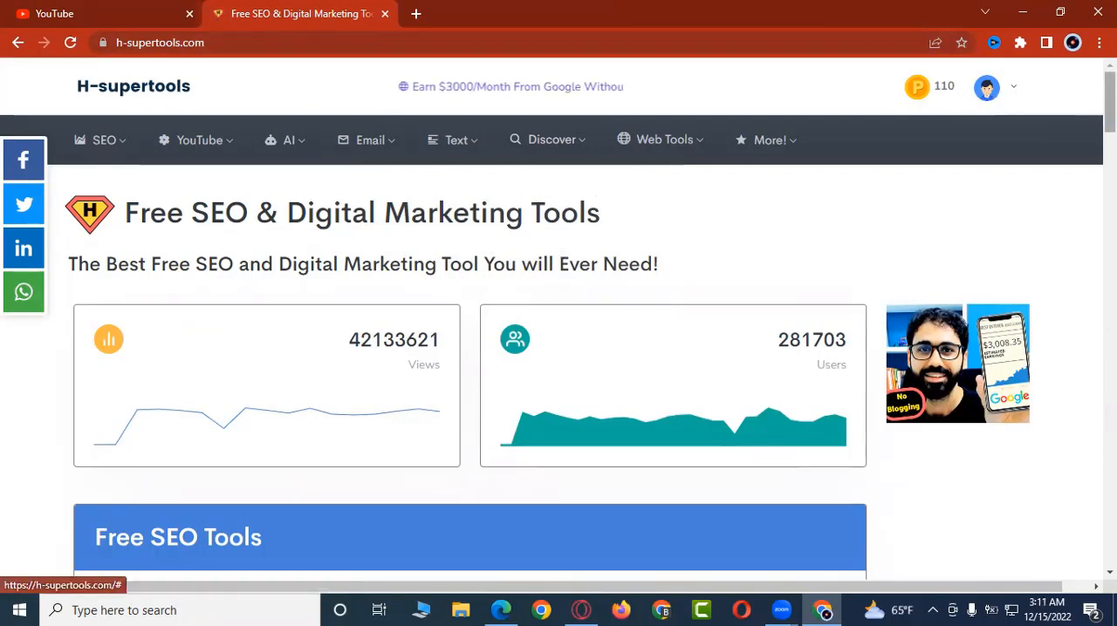
scroll(558, 346, down, 2)
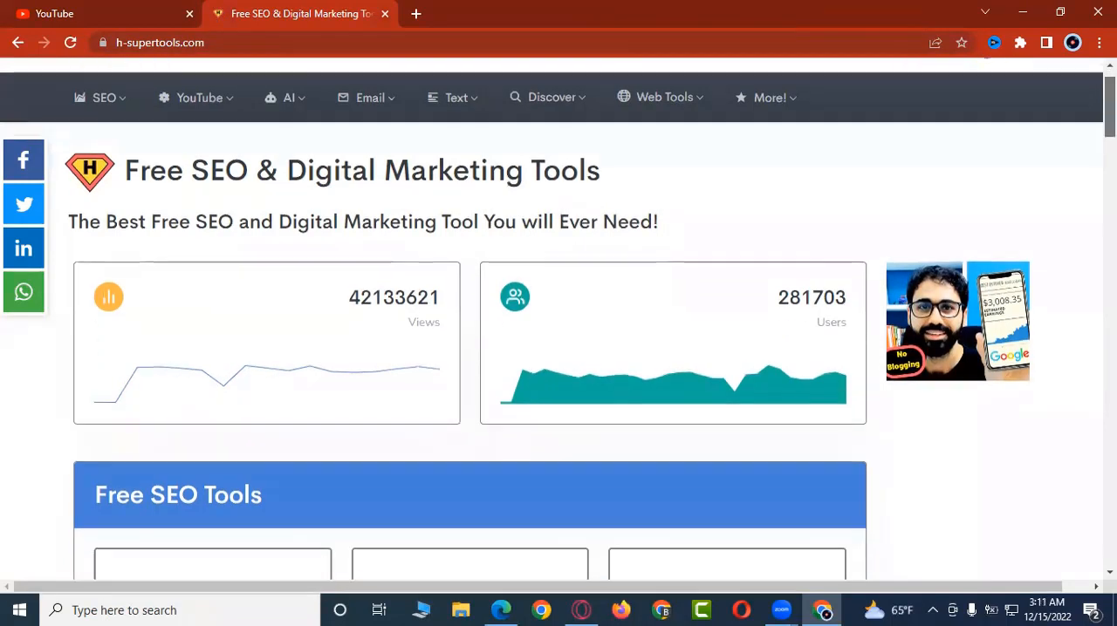
Step: Look through the free tool categories on the homepage and open the YouTube Keyword Tool
scroll(559, 346, down, 2)
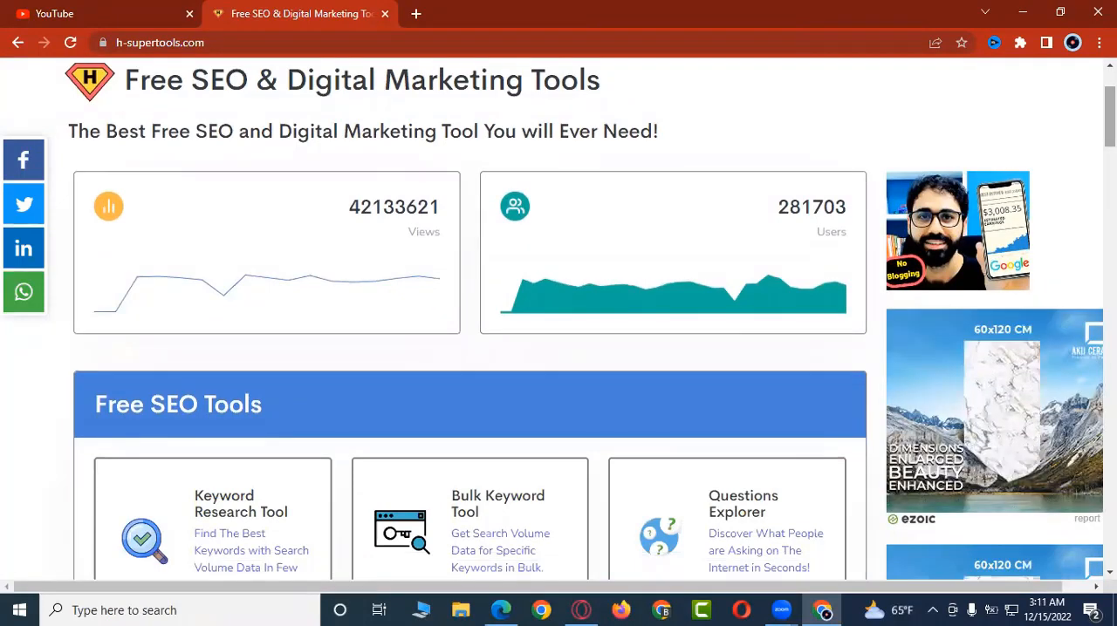
scroll(559, 345, down, 3)
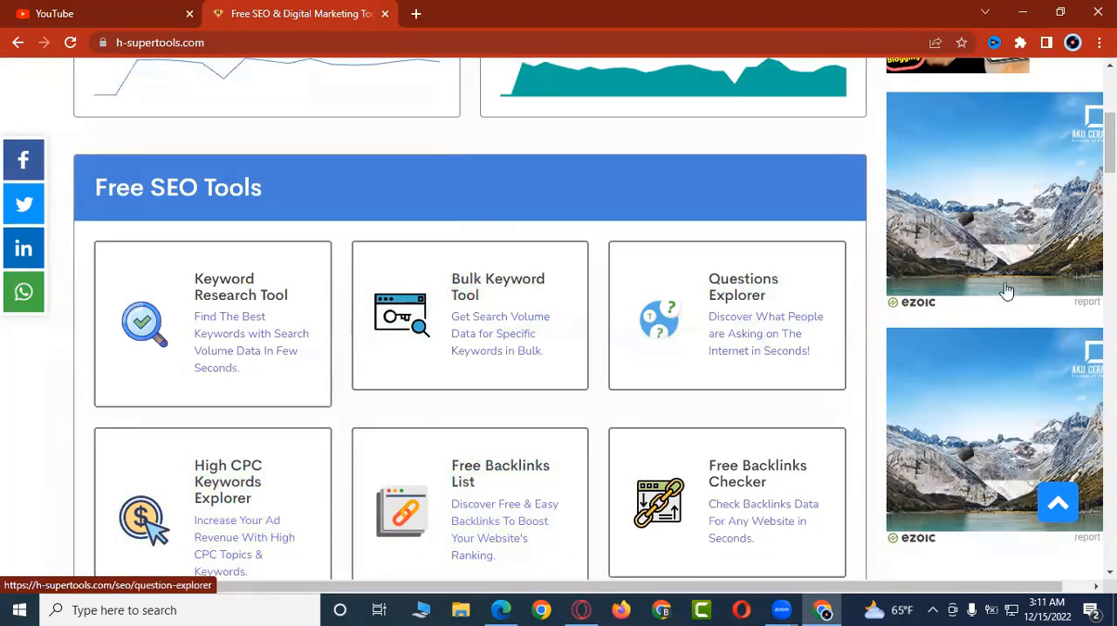
scroll(1006, 290, down, 2)
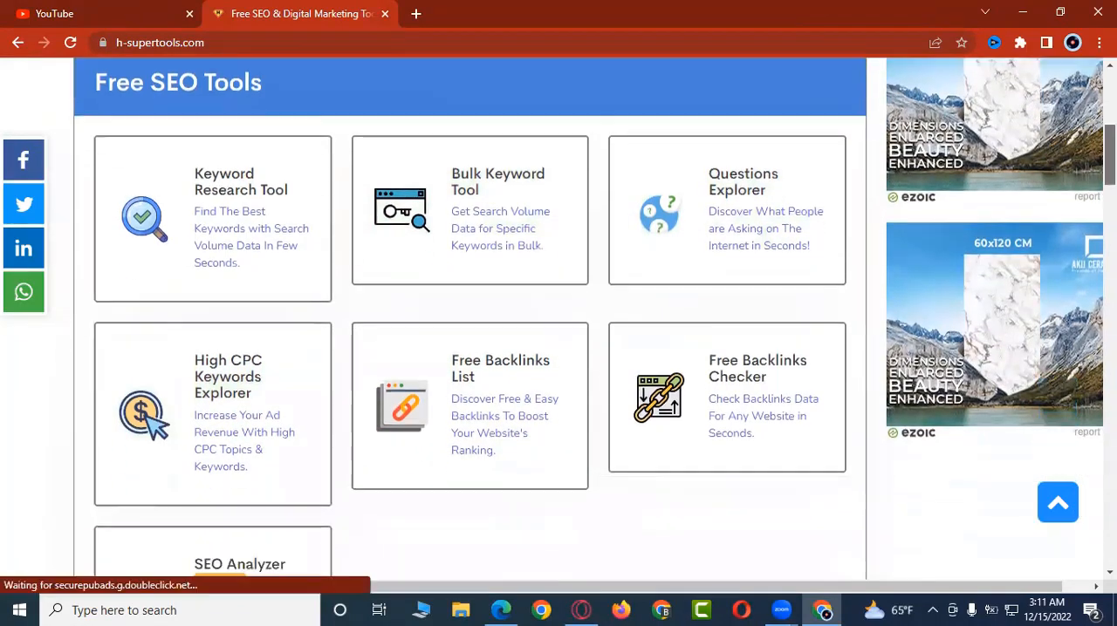
scroll(558, 318, down, 4)
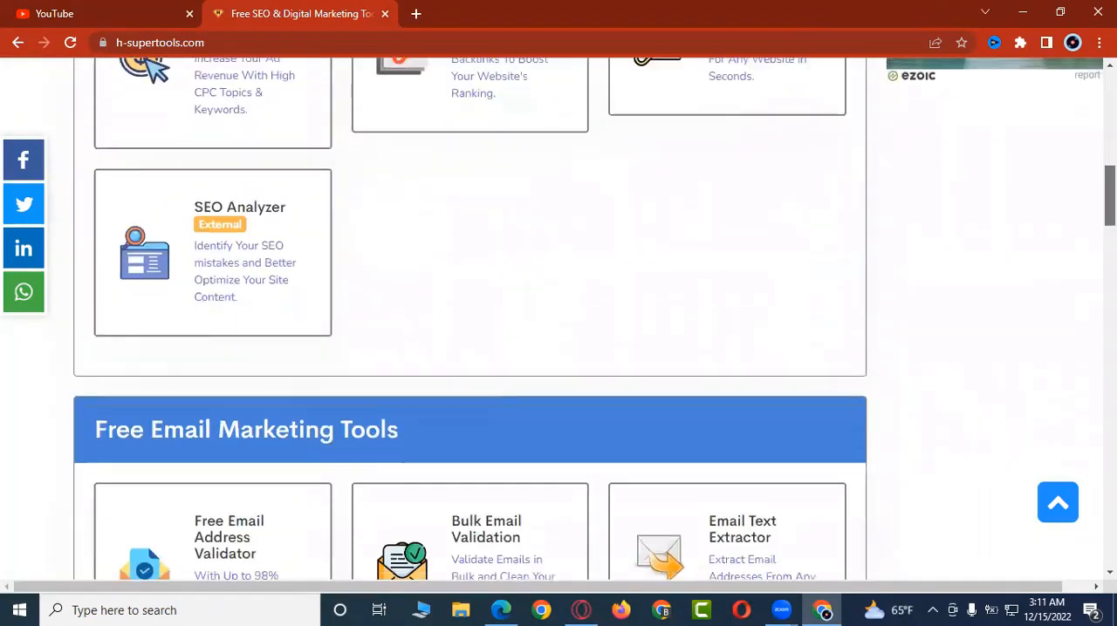
scroll(470, 318, down, 1)
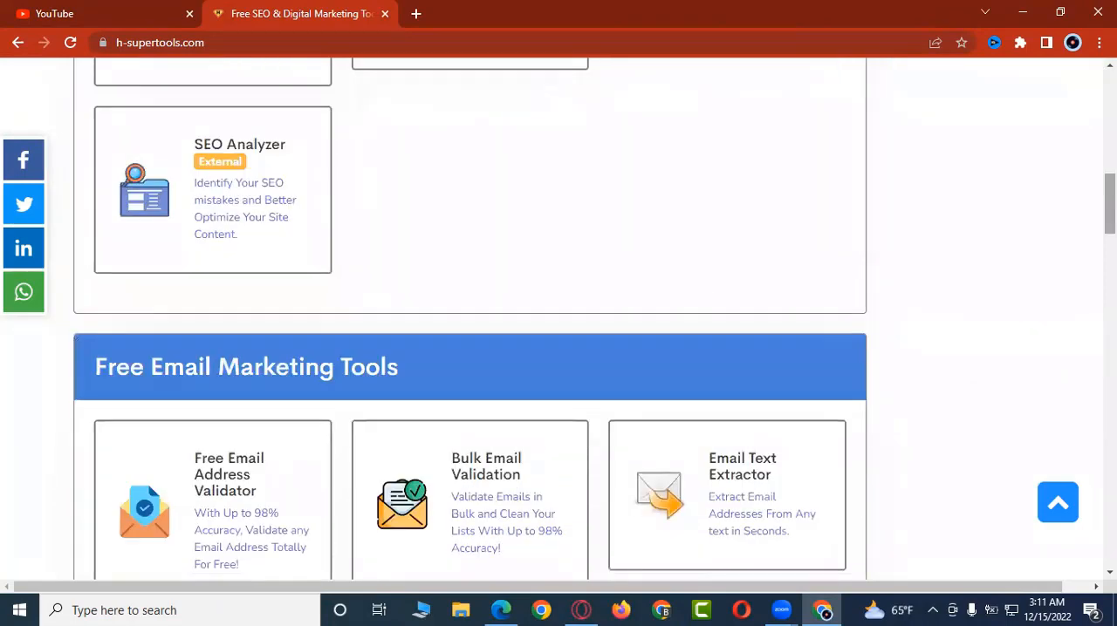
scroll(469, 318, down, 3)
scroll(469, 318, down, 2)
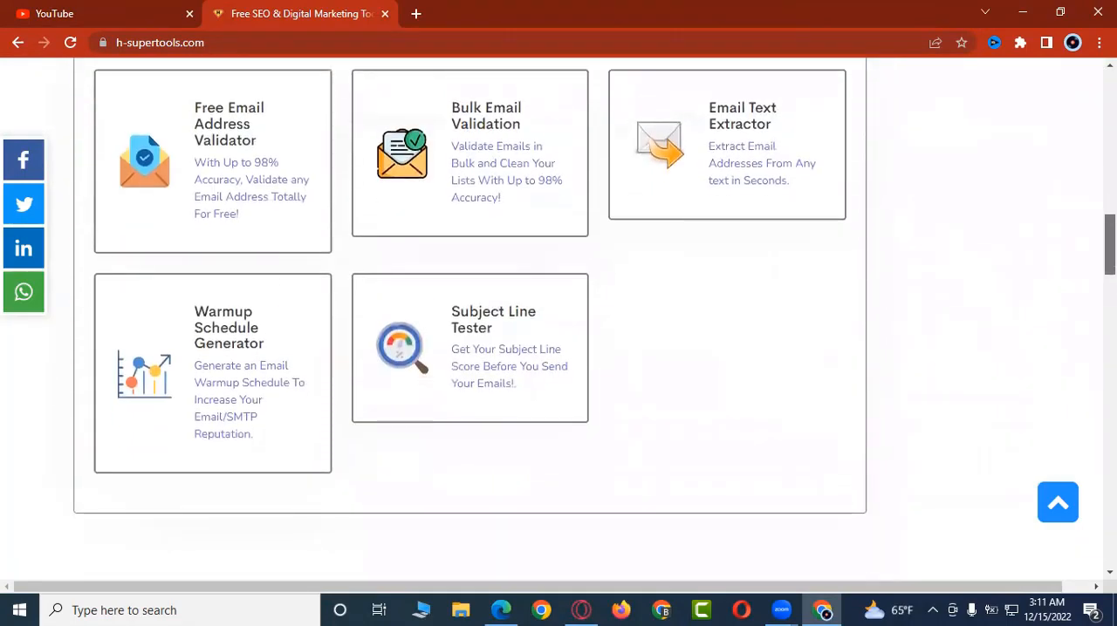
scroll(470, 319, down, 1)
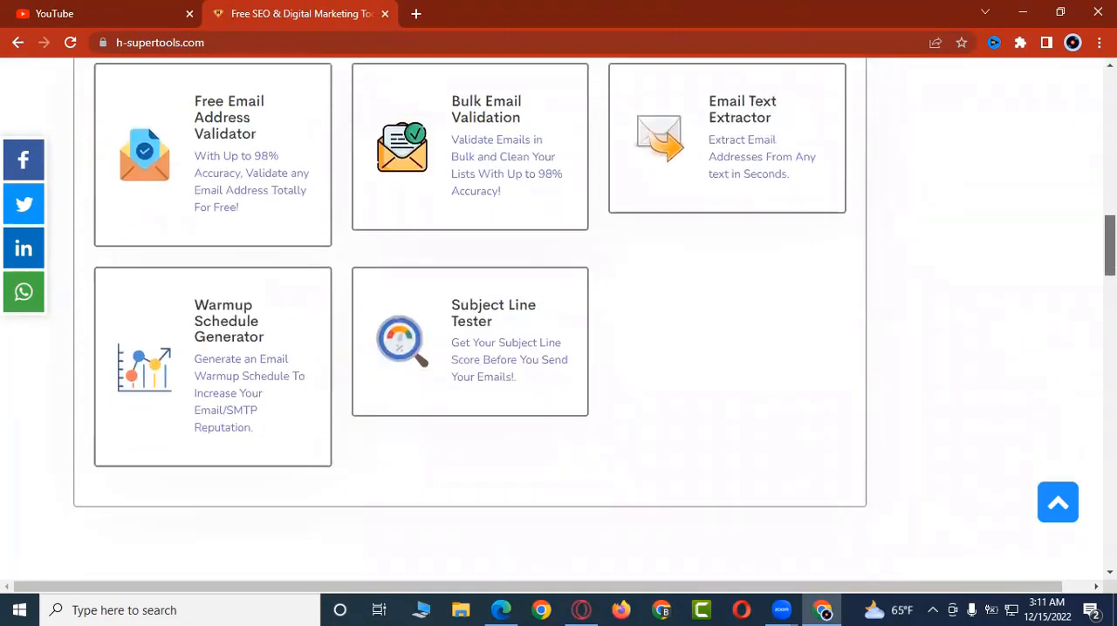
scroll(469, 319, down, 1)
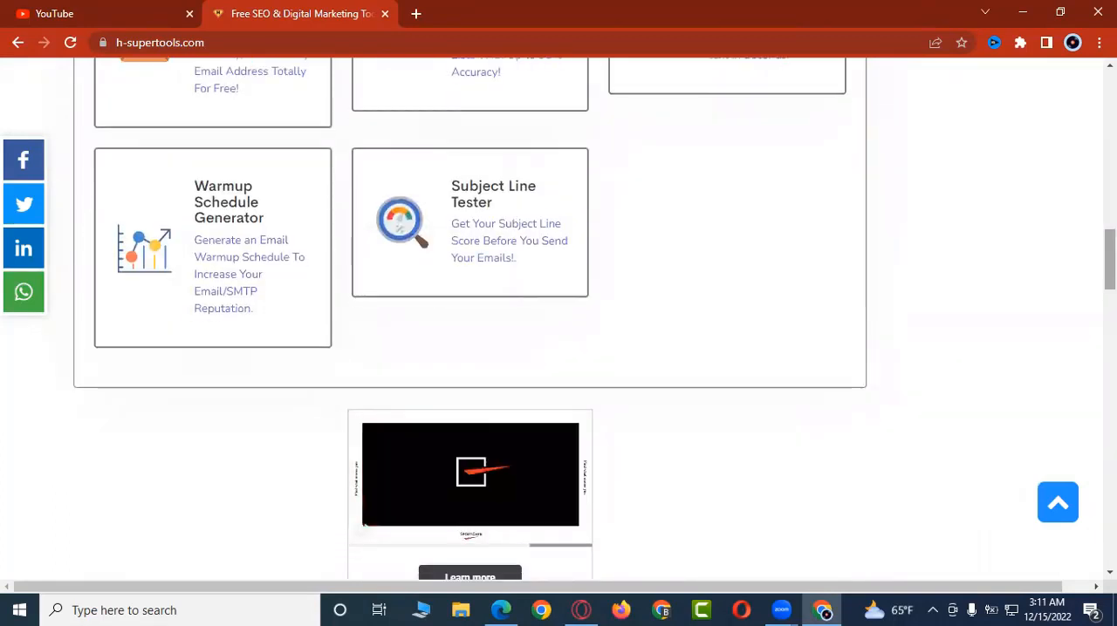
scroll(470, 319, down, 1)
scroll(469, 319, down, 9)
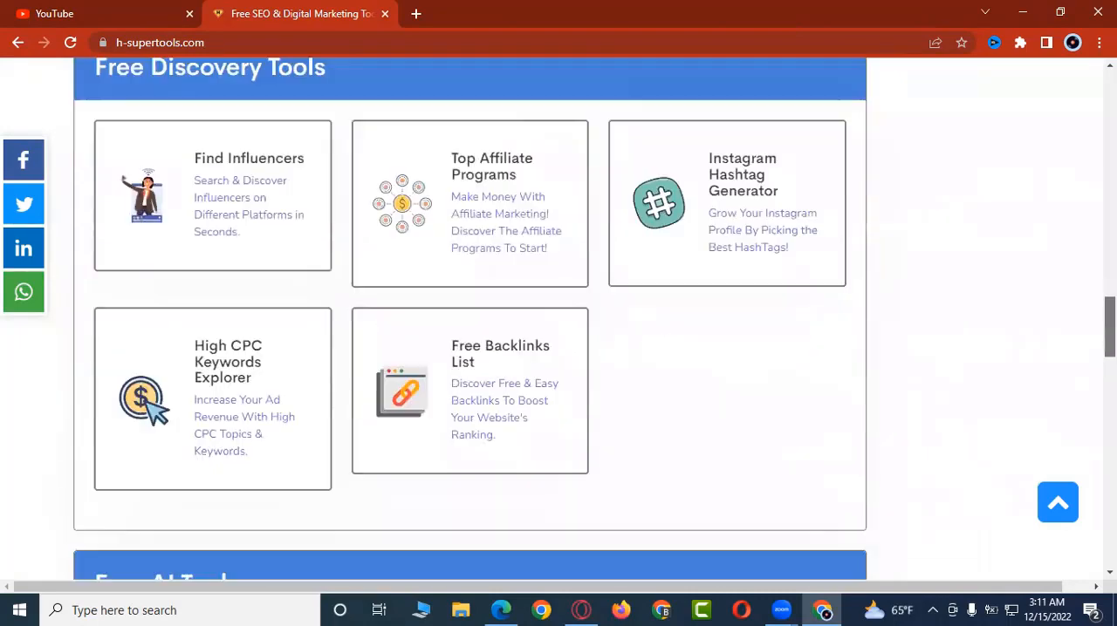
scroll(443, 456, down, 3)
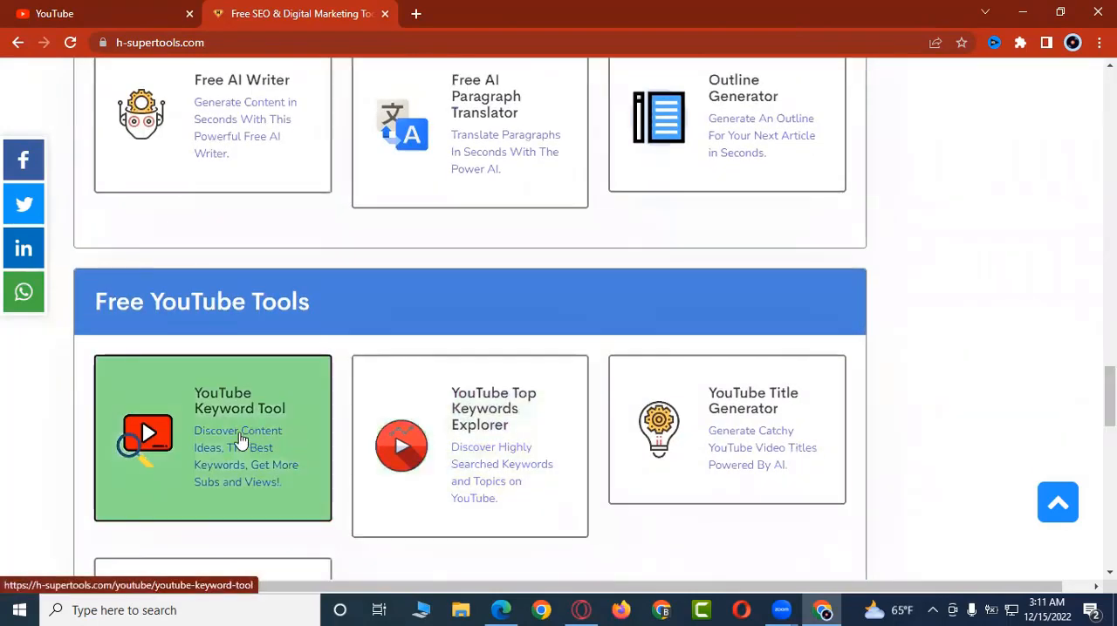
click(228, 446)
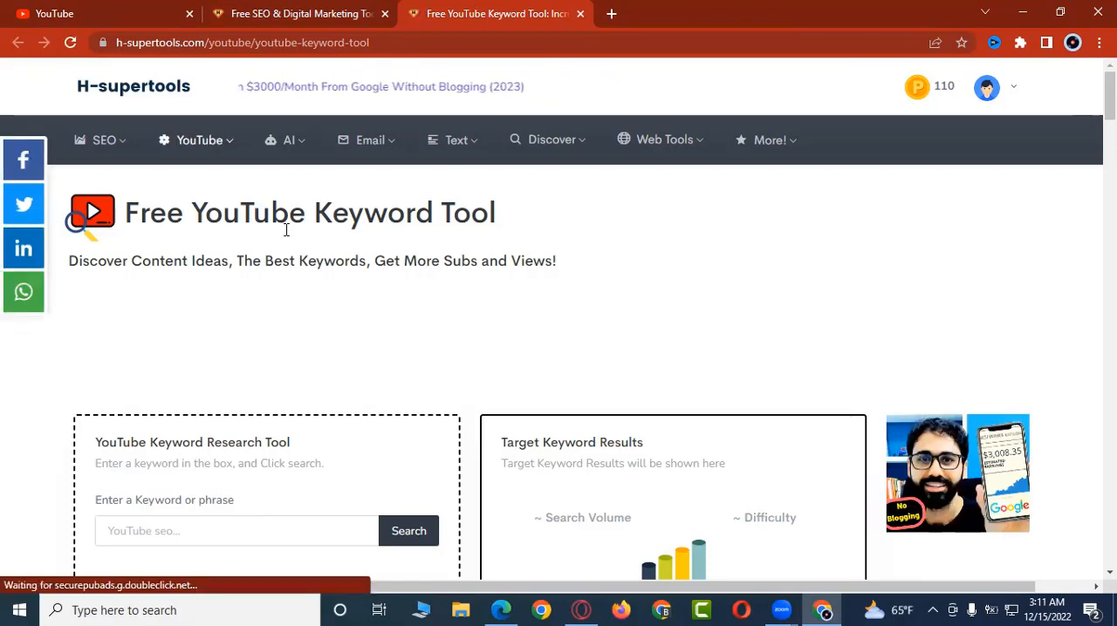
Step: Switch to YouTube, open the channel's content list in YouTube Studio and open the details of the newest Facebook marketing video
click(116, 17)
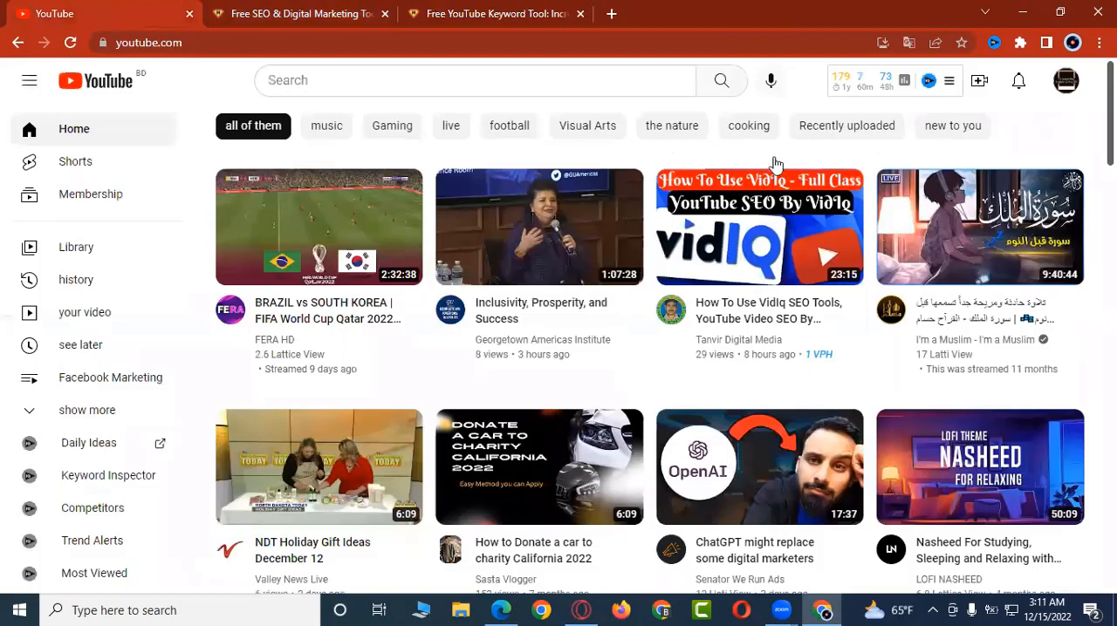
click(1066, 82)
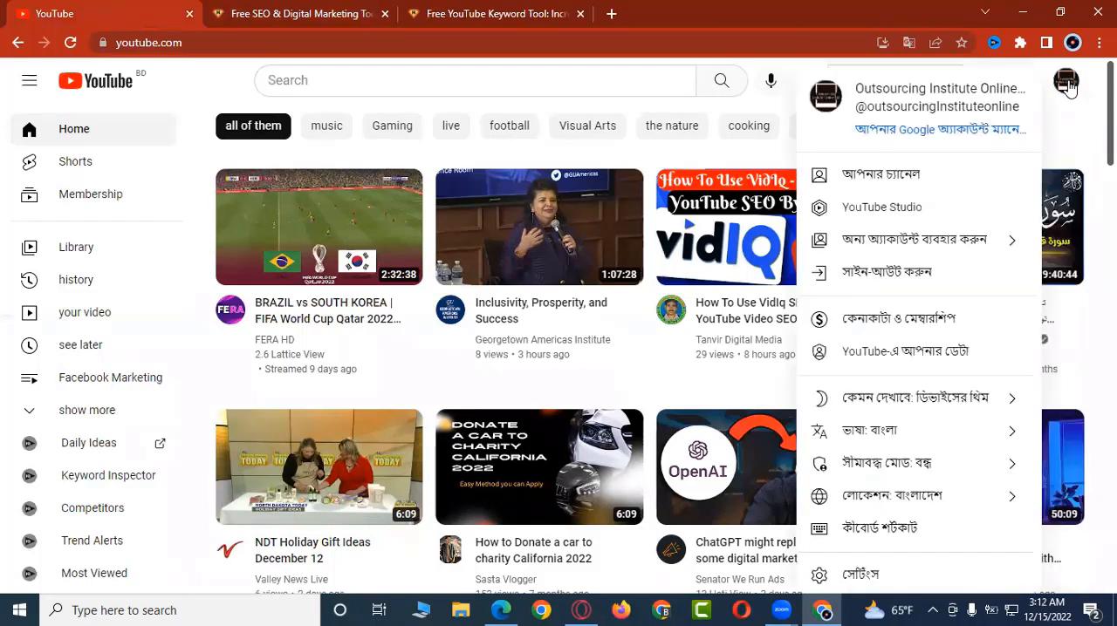
click(903, 206)
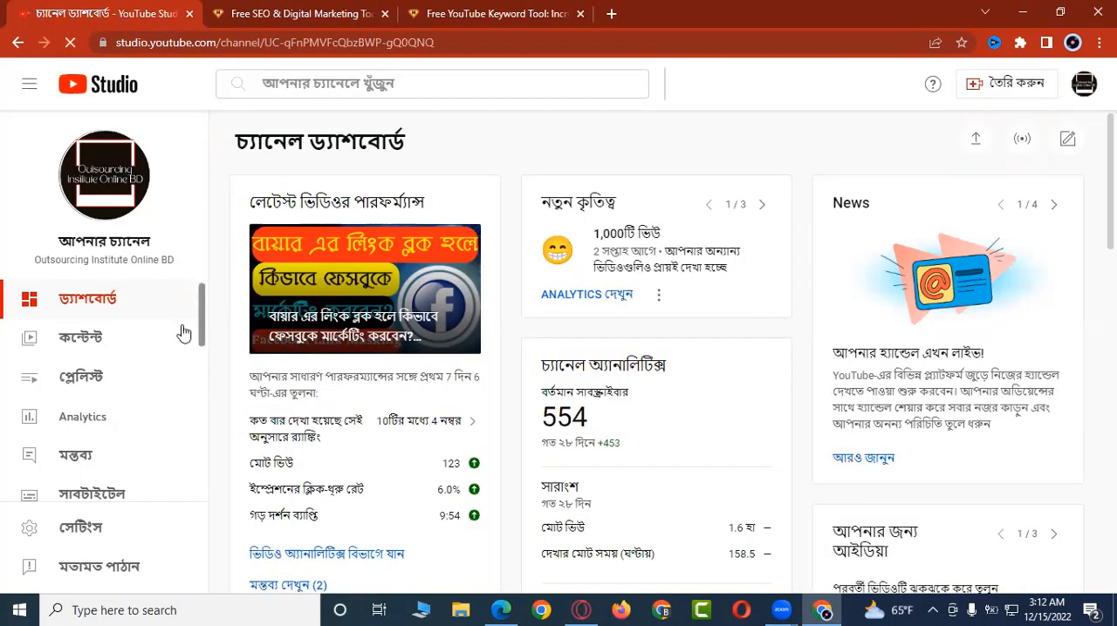
click(87, 338)
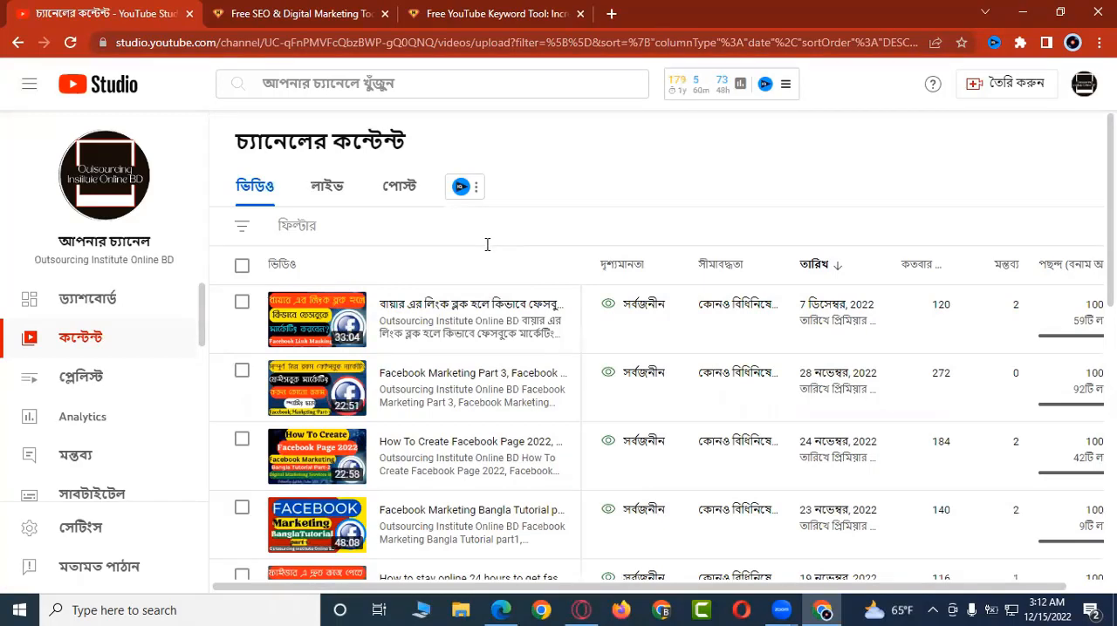
click(325, 330)
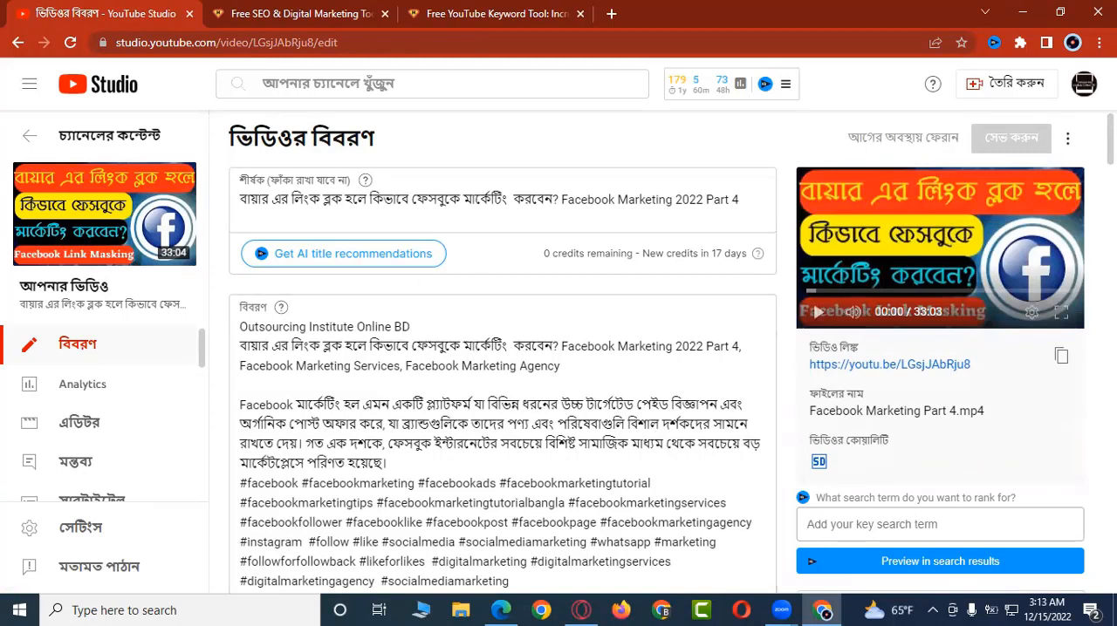
Step: Examine the video's description, audience settings, vidIQ SEO score and tags on its details page
scroll(657, 379, down, 2)
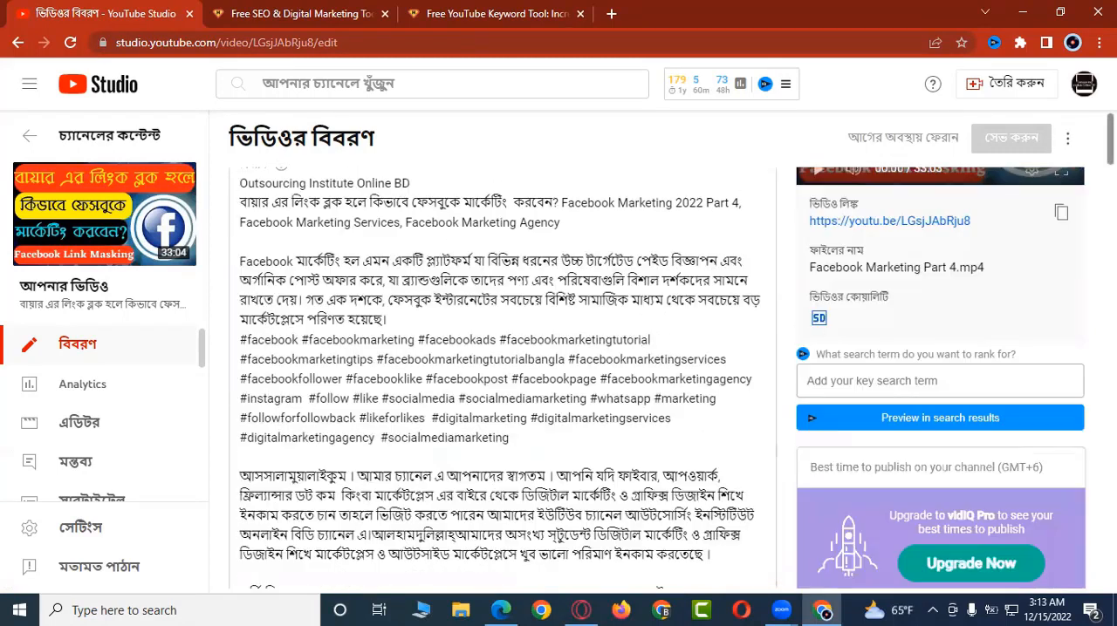
scroll(671, 380, down, 9)
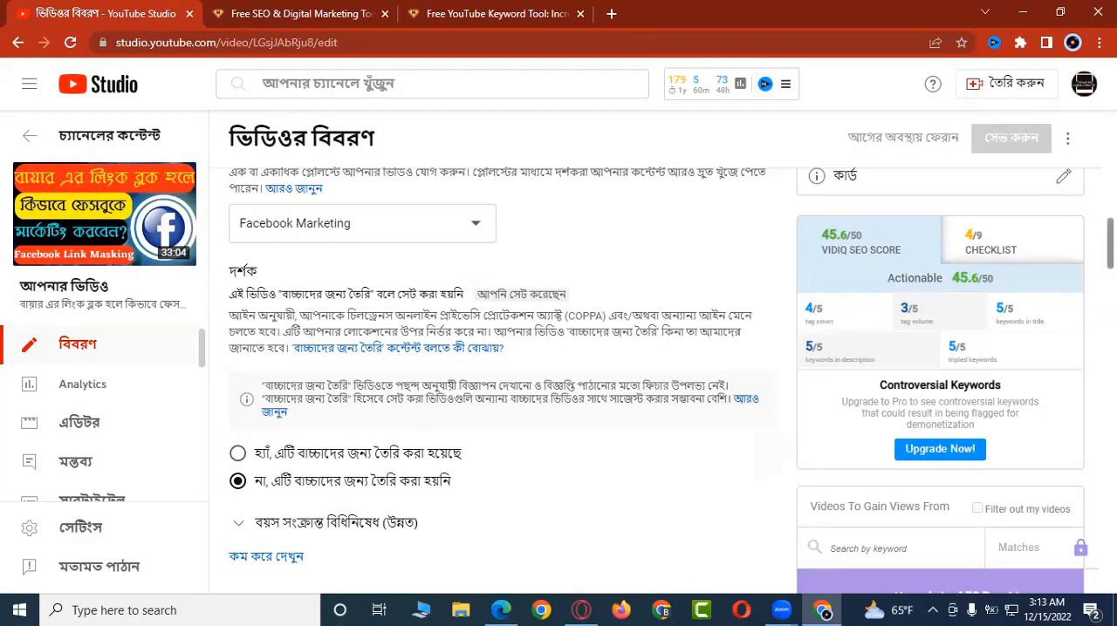
scroll(501, 380, down, 8)
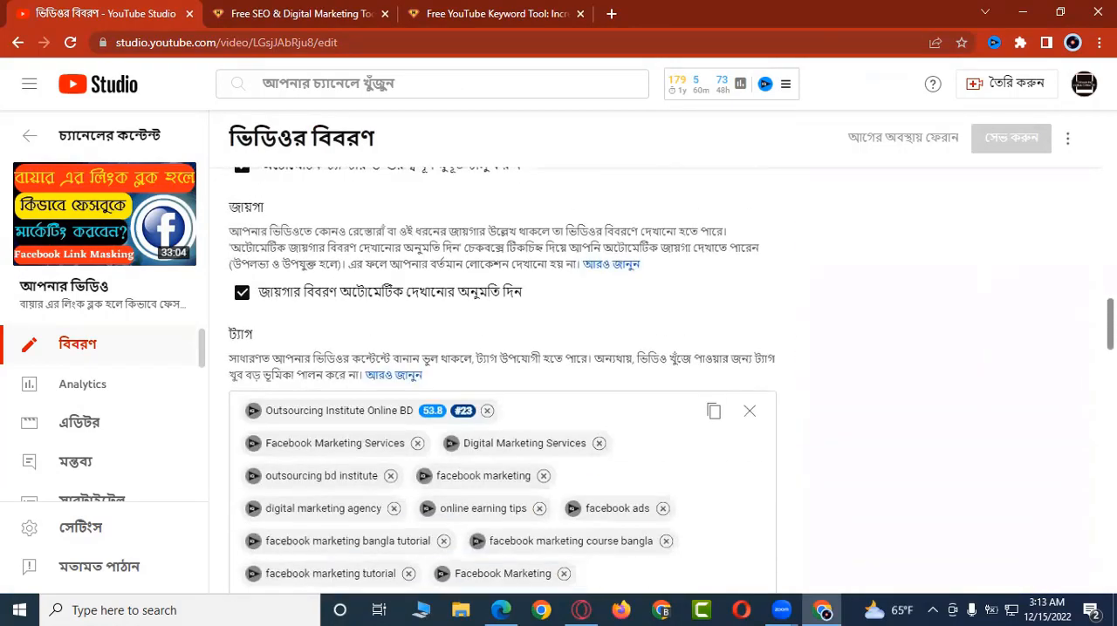
scroll(501, 380, down, 2)
scroll(502, 380, up, 3)
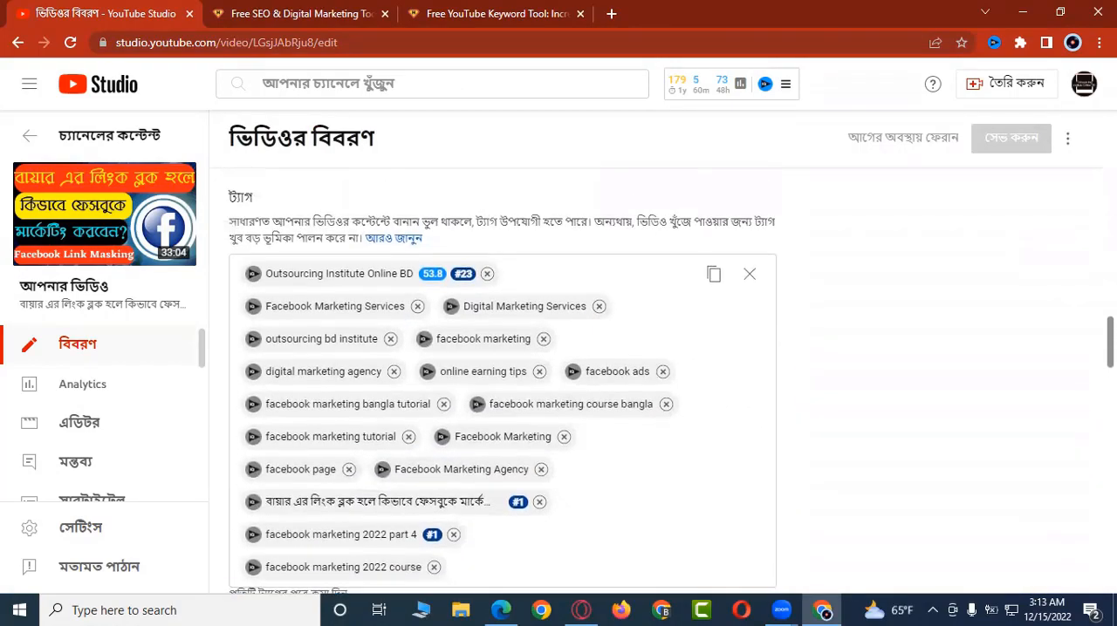
scroll(501, 380, up, 15)
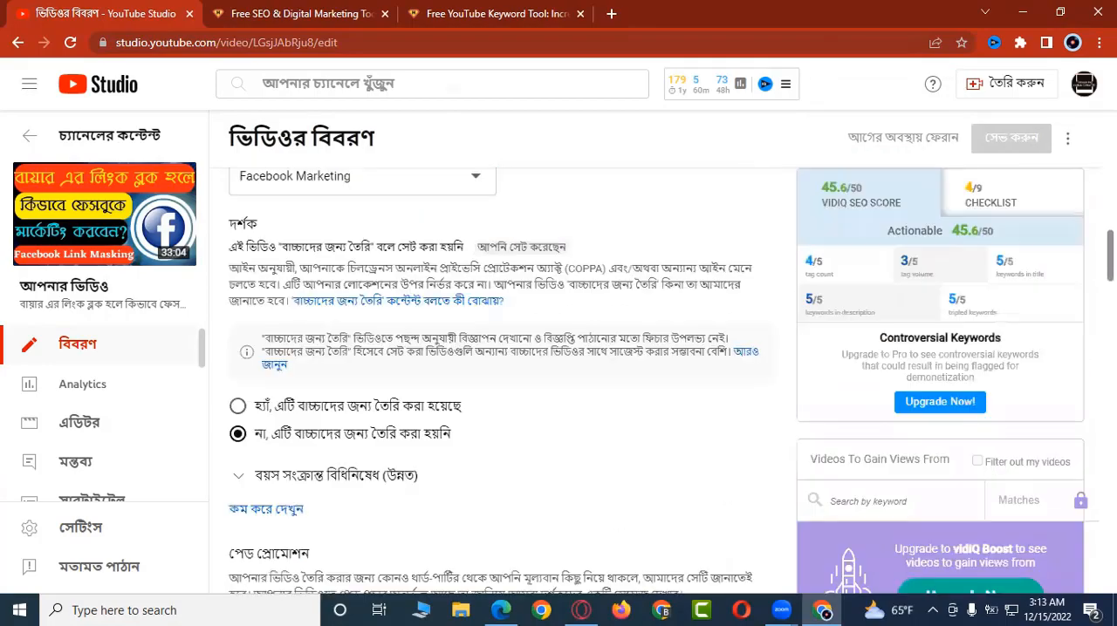
scroll(501, 379, up, 4)
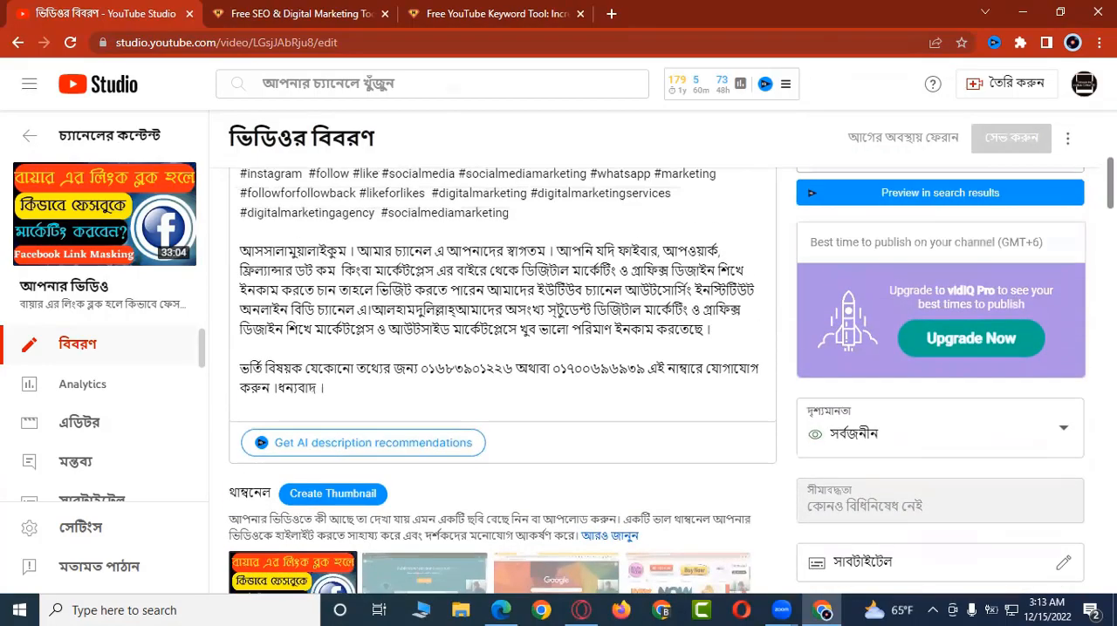
scroll(502, 380, up, 2)
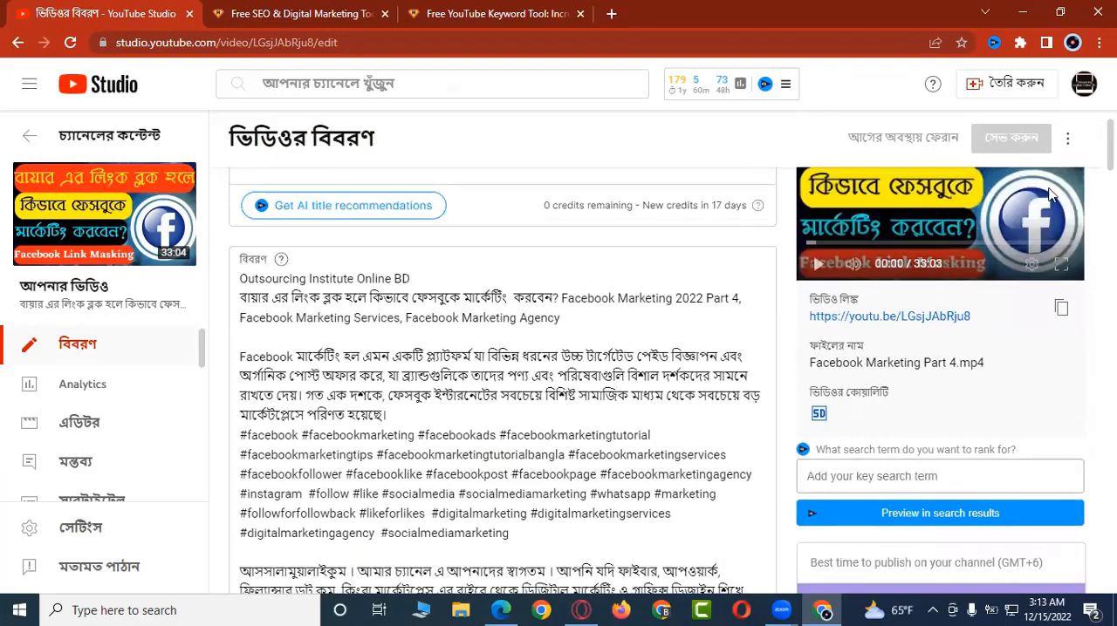
scroll(692, 269, up, 1)
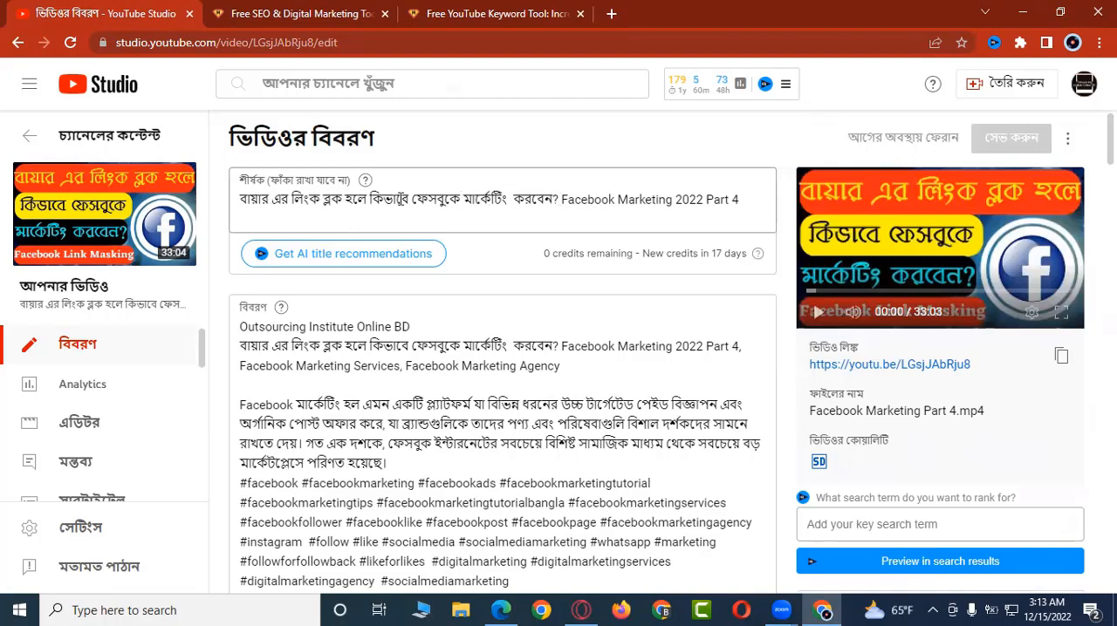
Step: Copy the Bangla part of the video title, translate it into English in Google Translate and copy the translation
drag(559, 200, 245, 198)
key(ctrl+c)
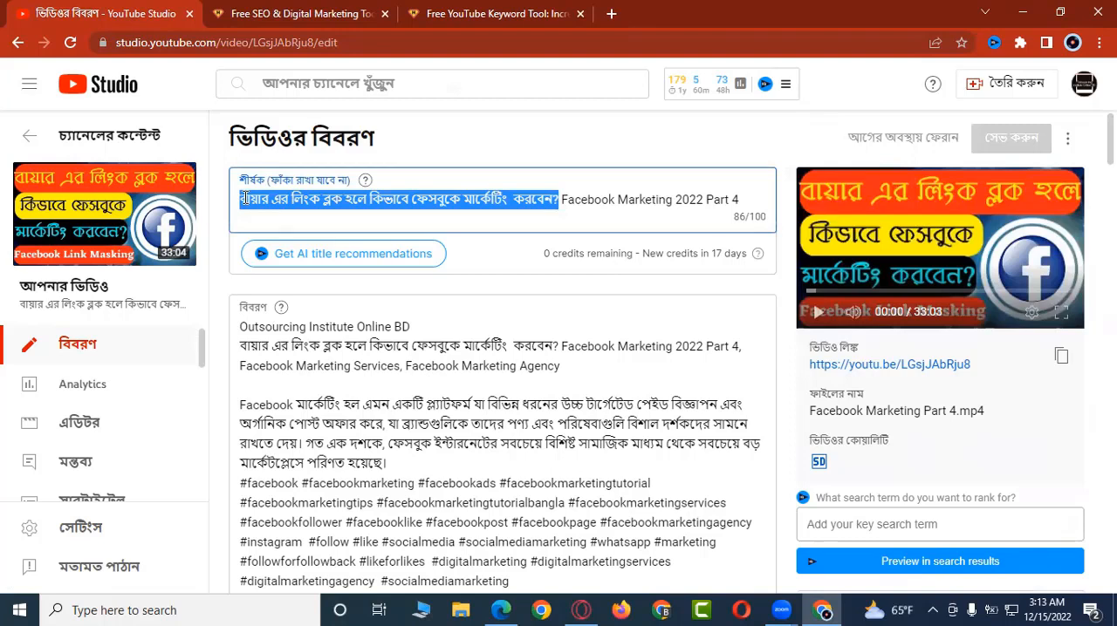
click(613, 14)
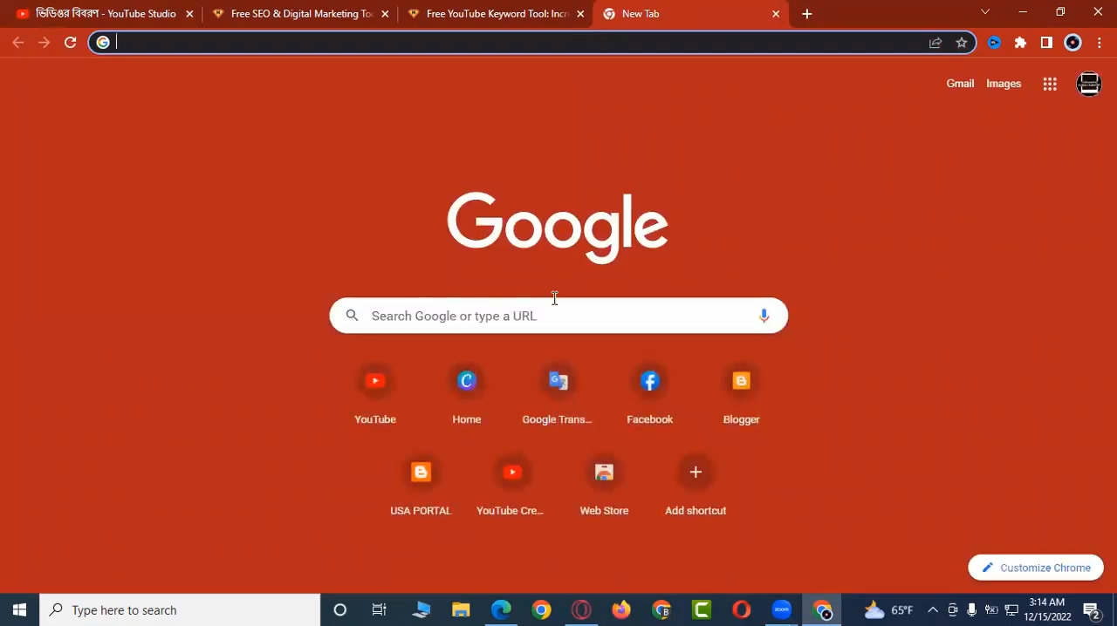
click(559, 395)
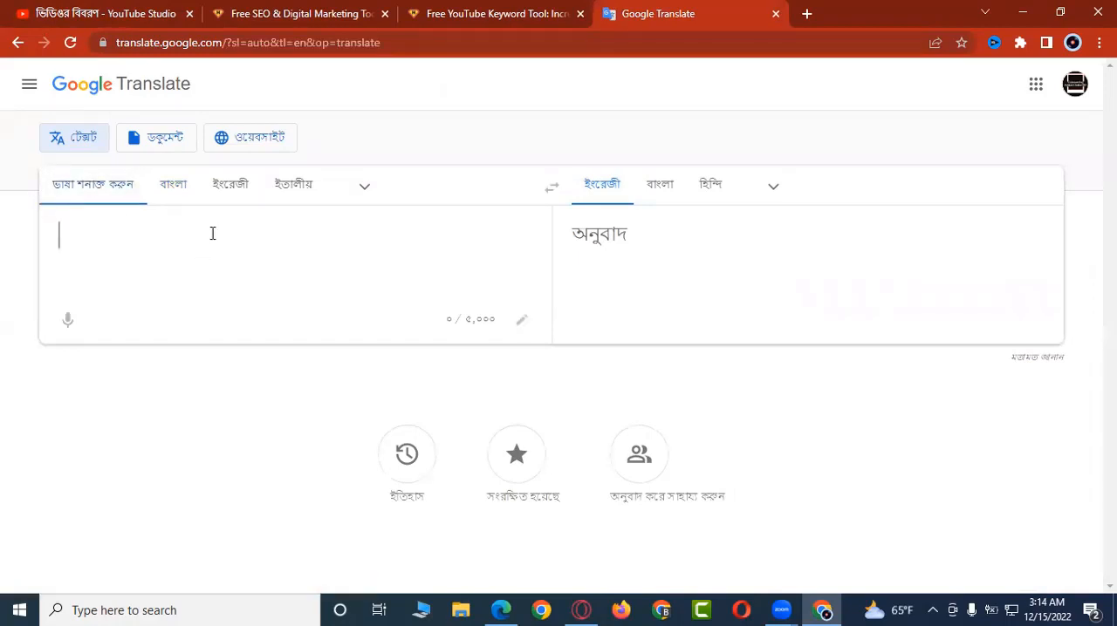
key(ctrl+v)
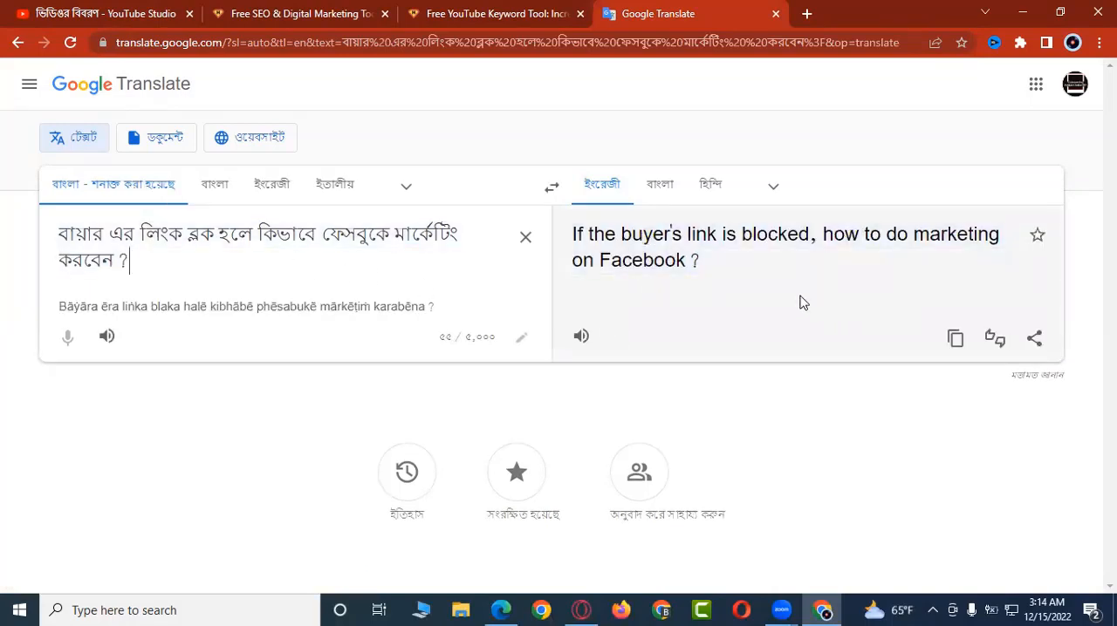
click(957, 341)
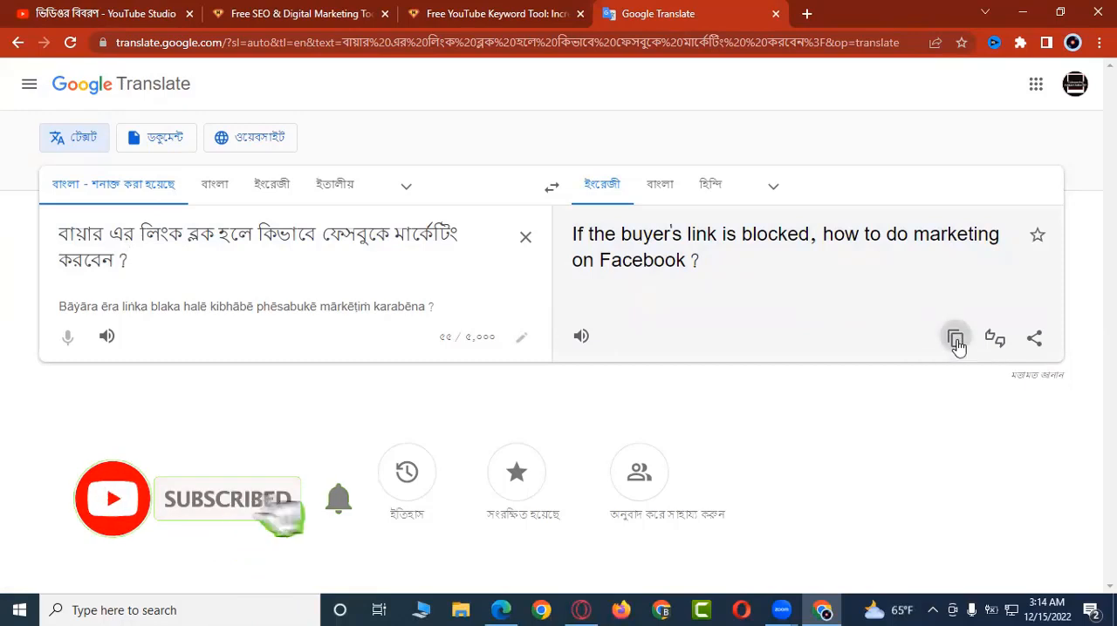
Step: Search the H-supertools YouTube Keyword Tool for "If the buyer's link is blocked, how to do marketing on Facebook?" and review the related keywords
click(469, 11)
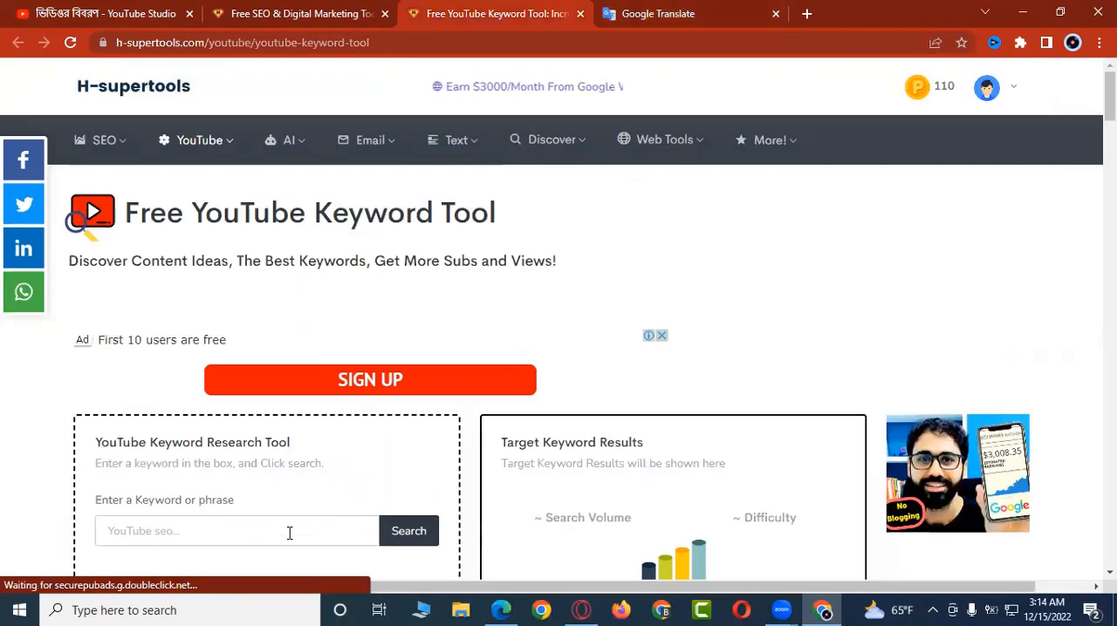
click(289, 533)
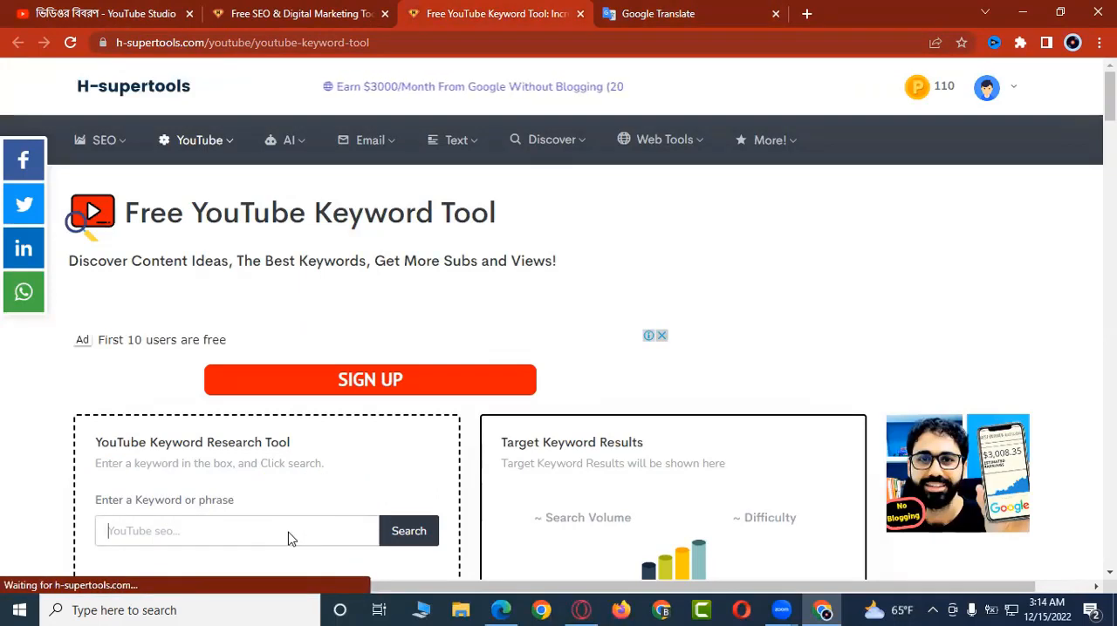
key(ctrl+v)
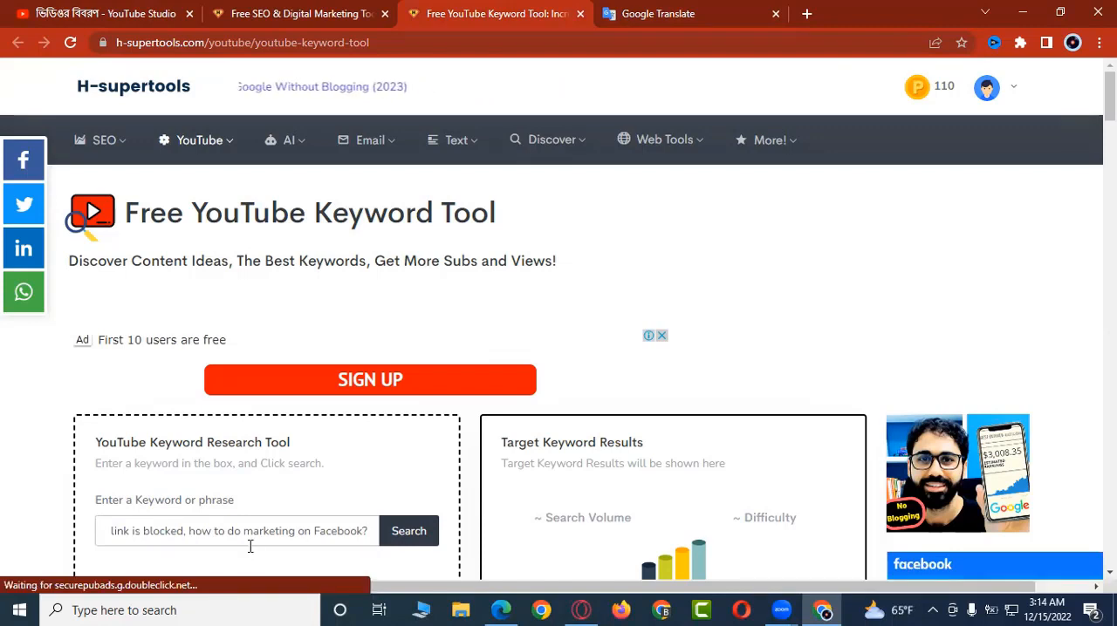
click(408, 532)
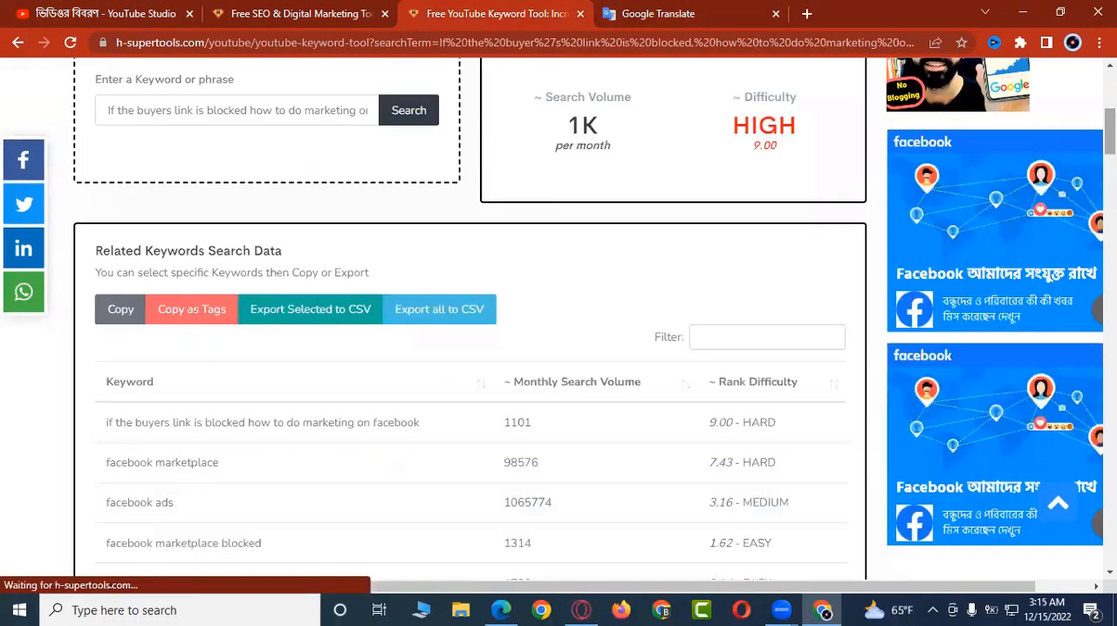
scroll(584, 328, down, 3)
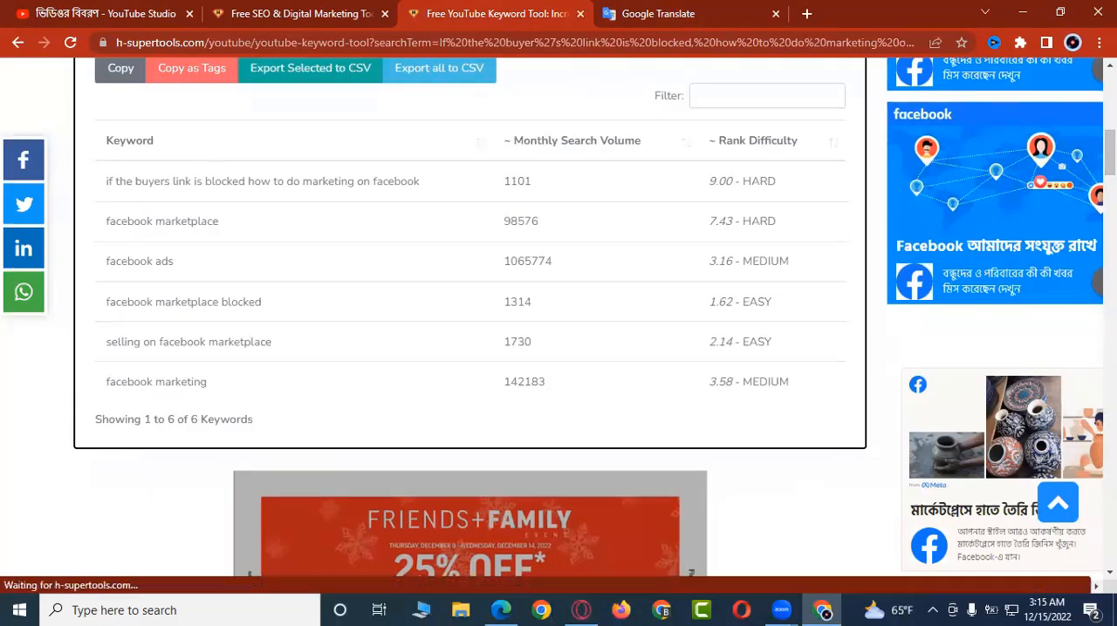
scroll(515, 343, up, 1)
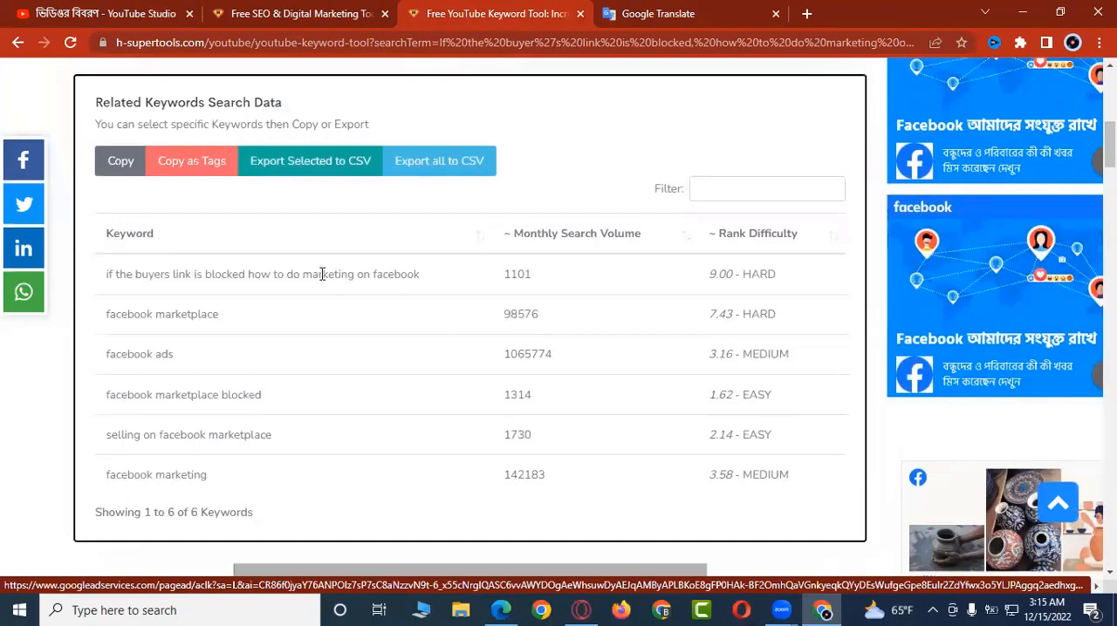
Step: Select all six related keywords, from "if the buyers link is blocked how to do marketing on facebook" to "facebook marketing", and copy them
click(383, 278)
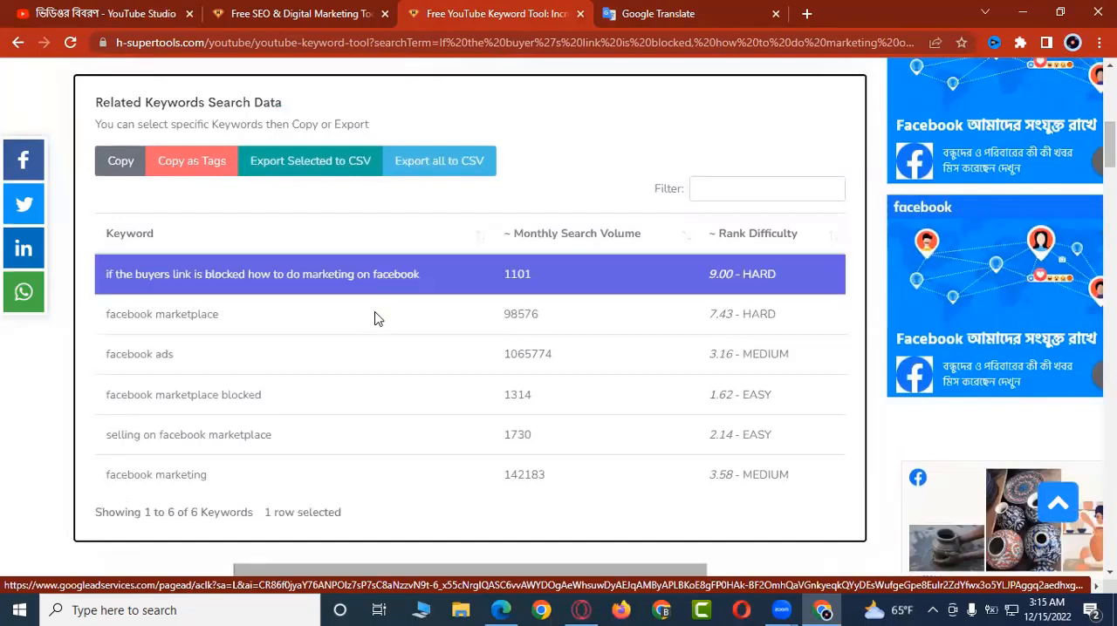
click(377, 318)
click(377, 360)
click(378, 397)
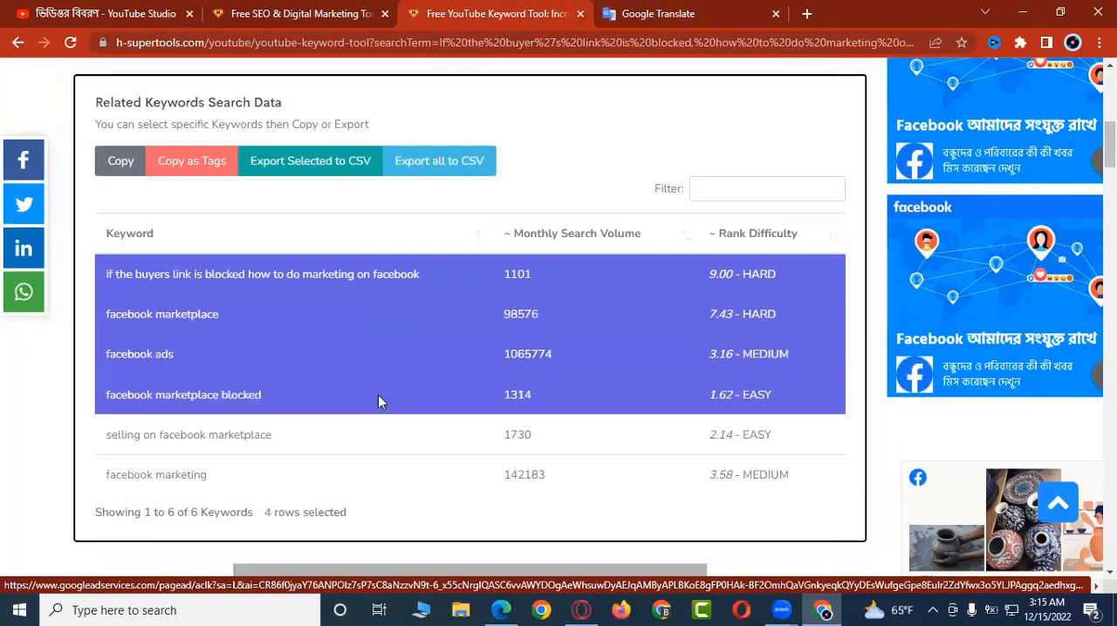
click(381, 440)
click(391, 478)
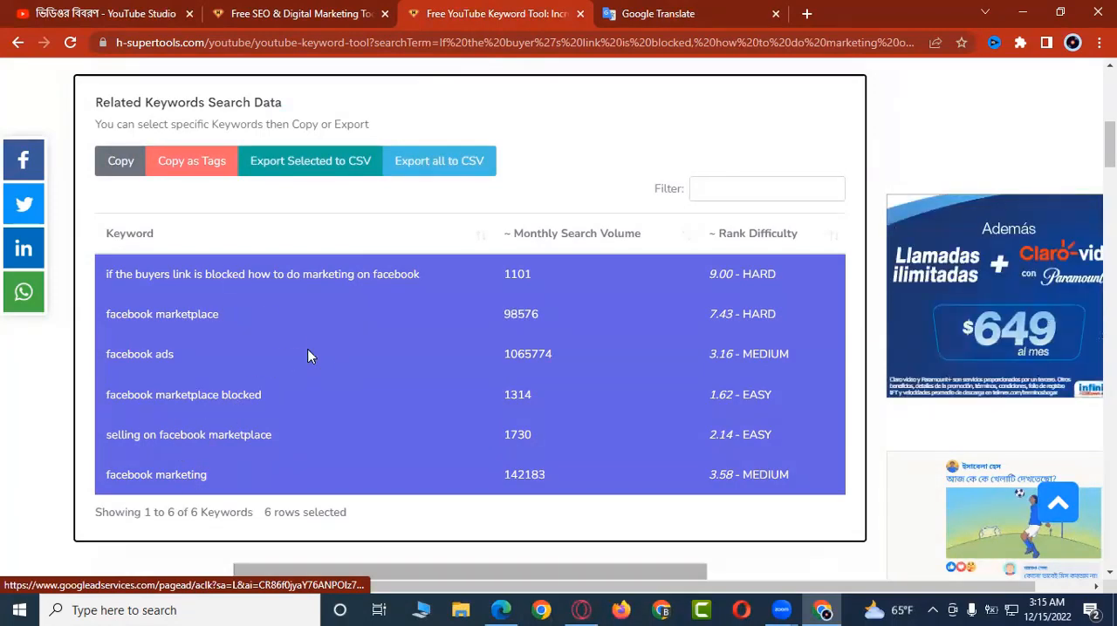
click(120, 166)
Step: Copy the English translation from Google Translate and replace the Bangla part of the video title in YouTube Studio with it
click(142, 12)
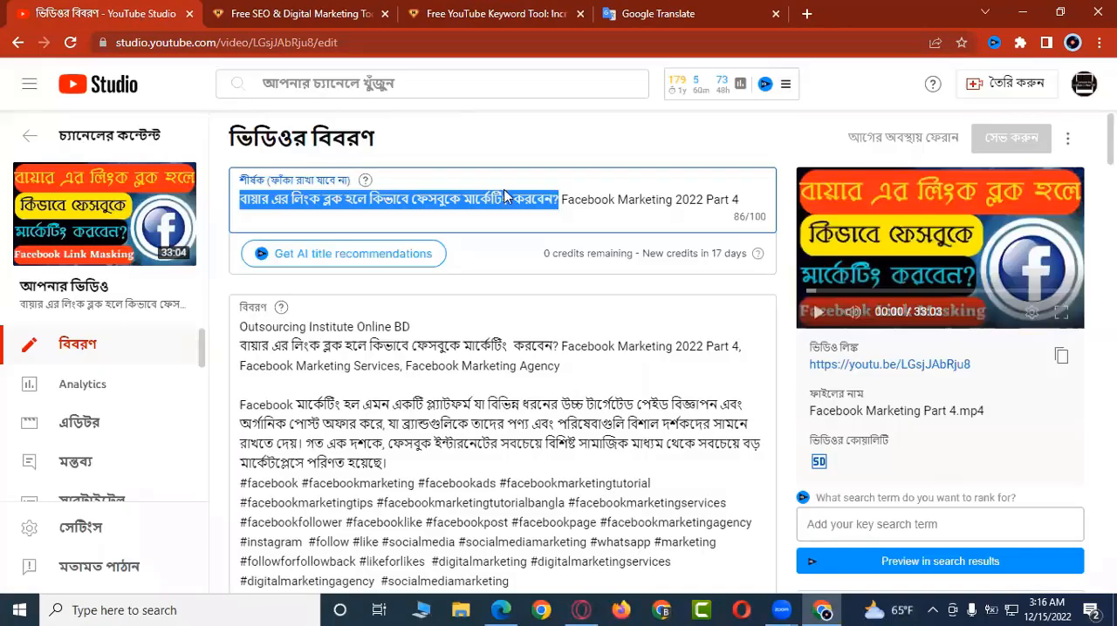
click(667, 15)
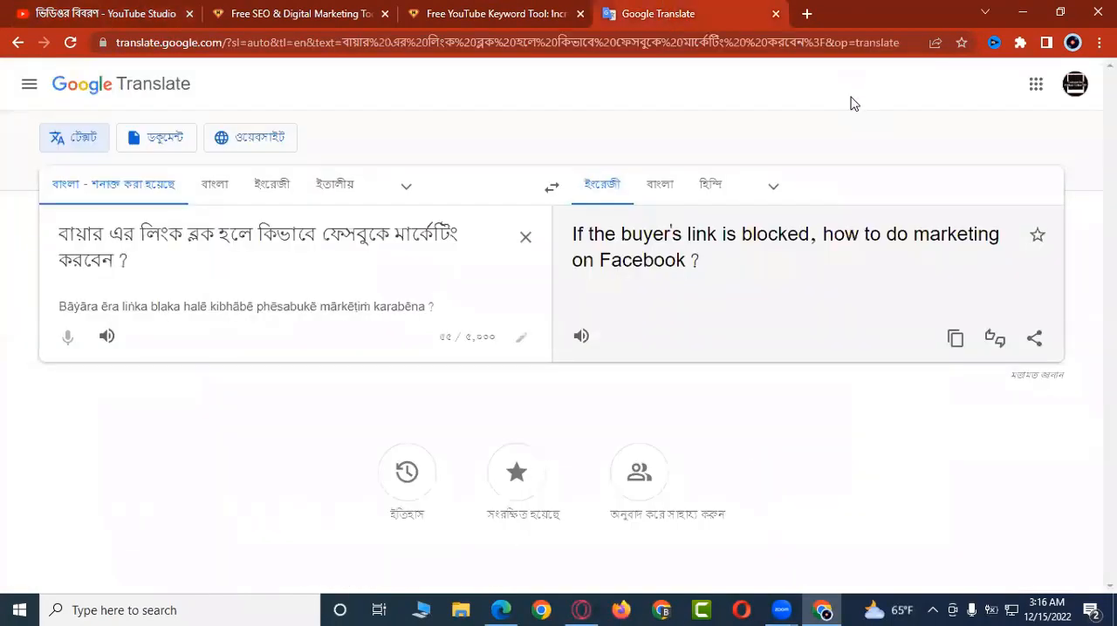
click(955, 339)
click(150, 10)
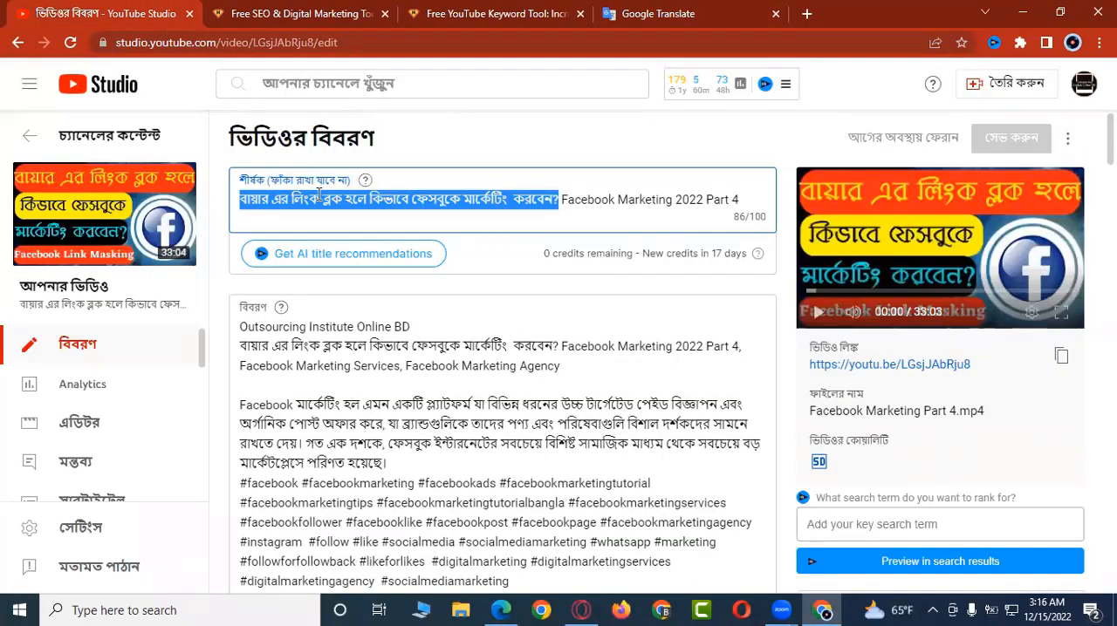
key(ctrl+v)
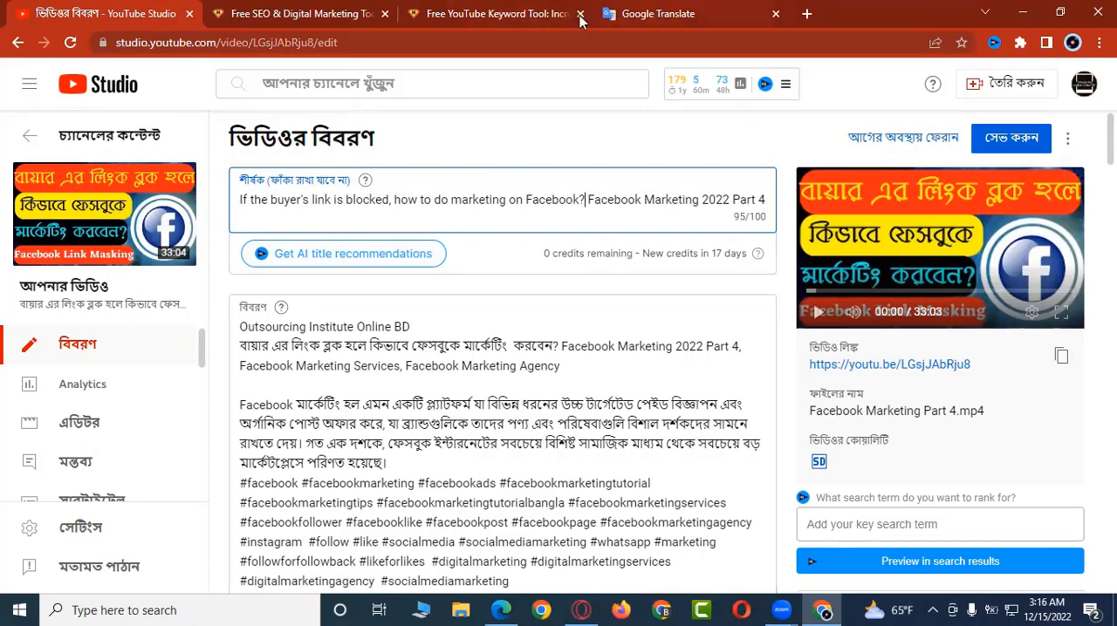
Step: Copy the six selected keywords from the YouTube Keyword Tool again and paste them on a new line above the hashtags in the video description
click(526, 13)
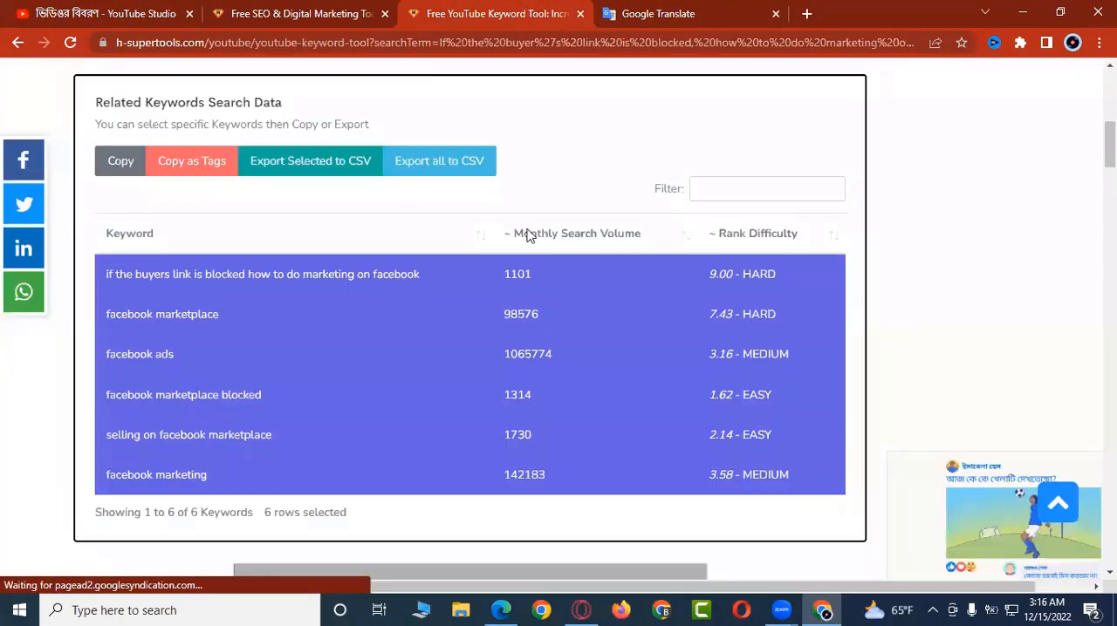
click(120, 163)
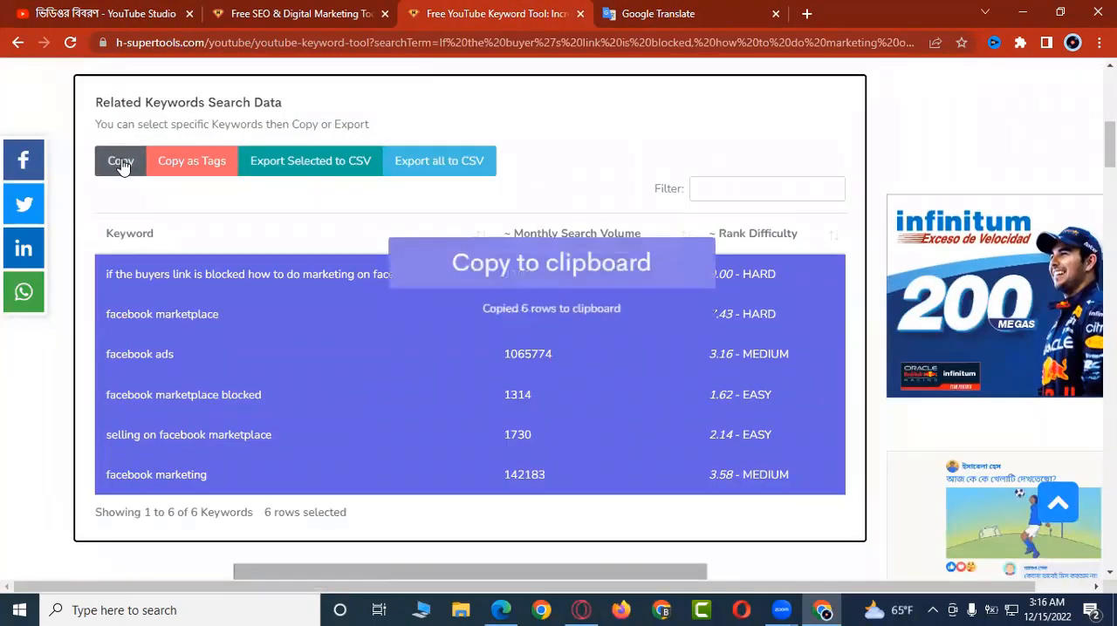
click(127, 15)
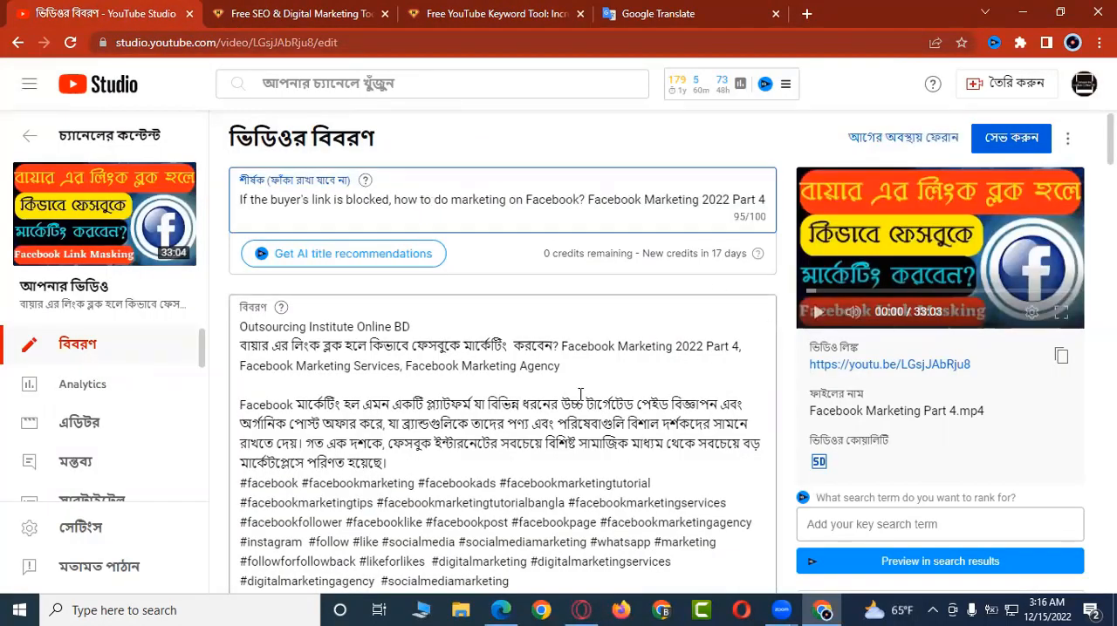
click(425, 462)
key(Return)
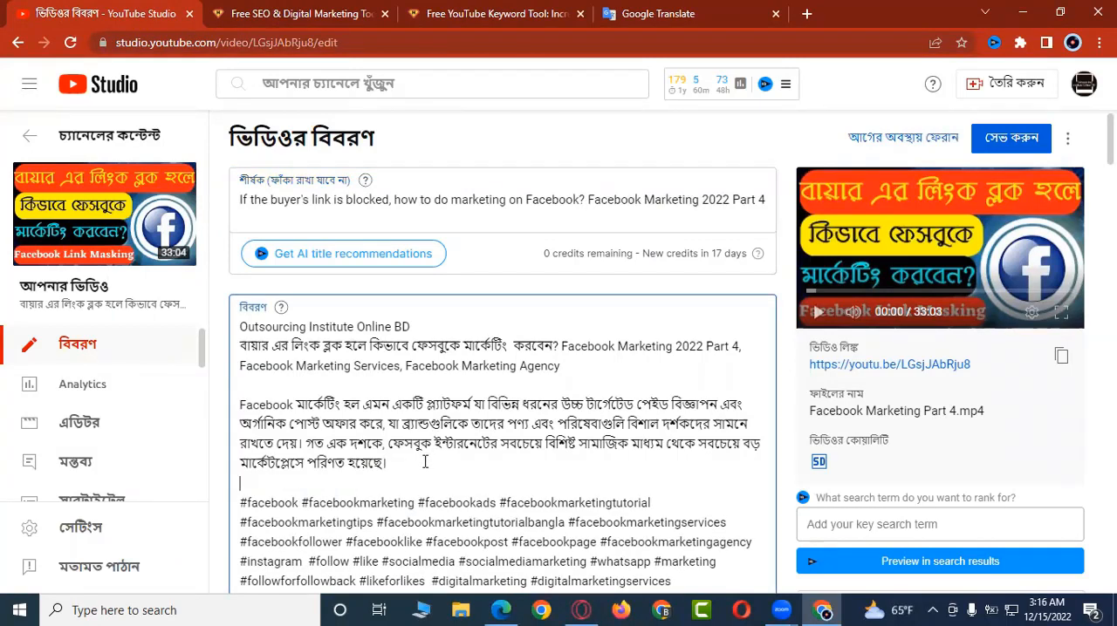
key(ctrl+v)
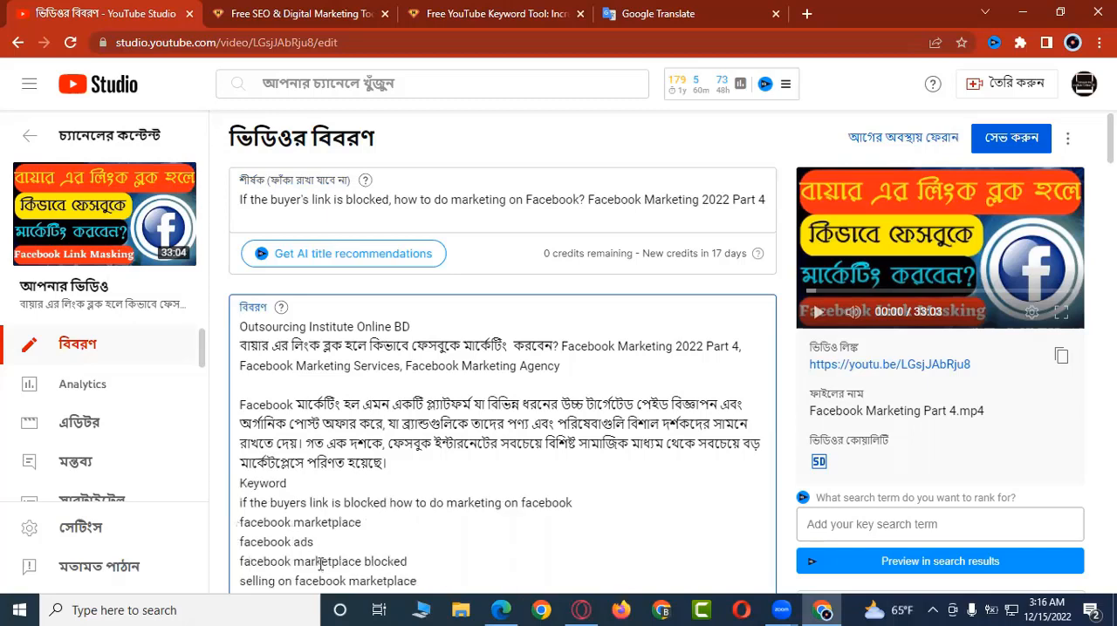
scroll(989, 306, down, 2)
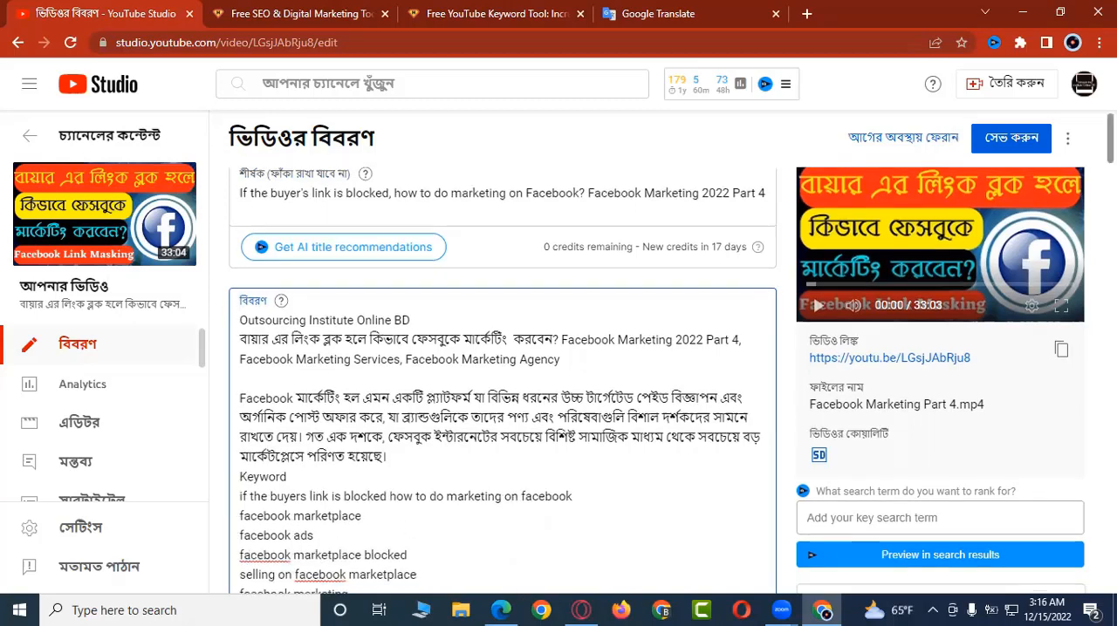
scroll(457, 366, down, 1)
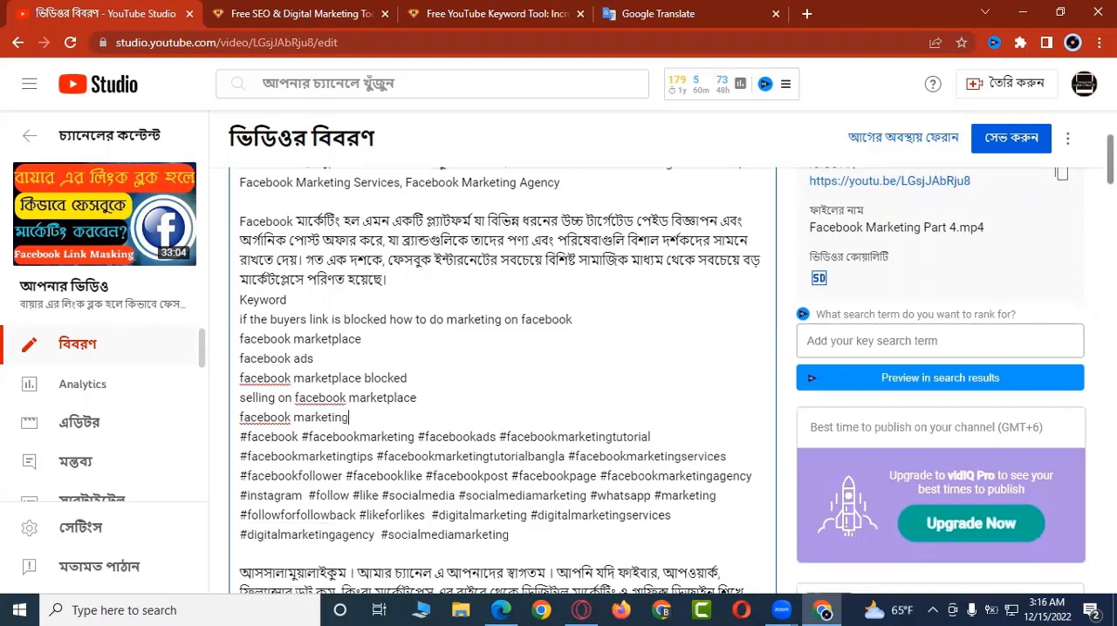
scroll(503, 380, up, 3)
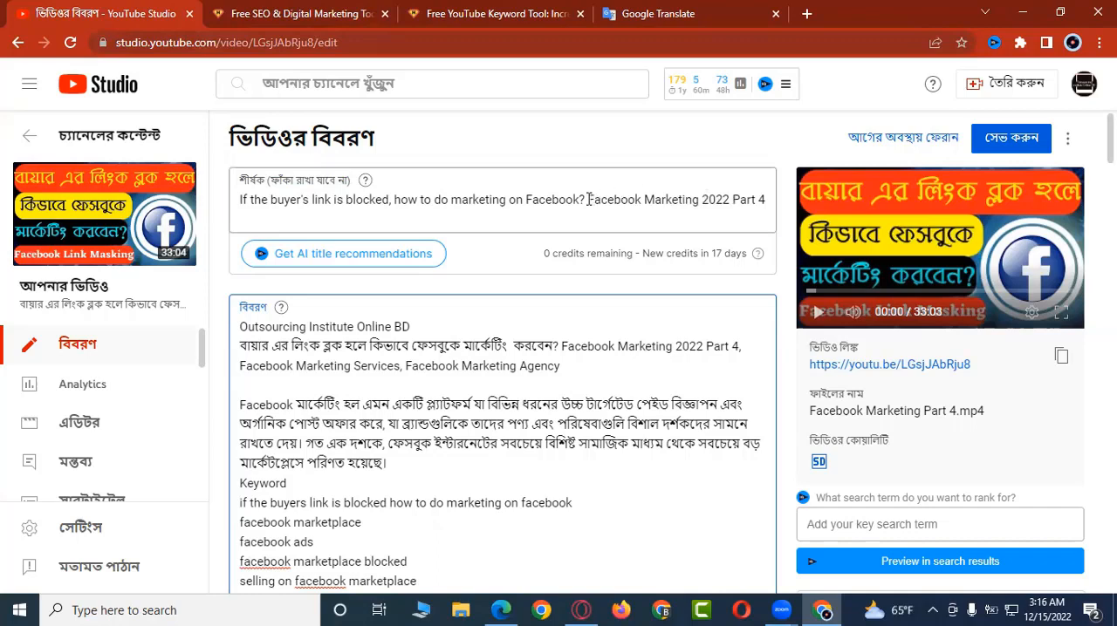
Step: Copy "Facebook Marketing 2022" from the video title and search the YouTube Keyword Tool for it
drag(588, 198, 725, 203)
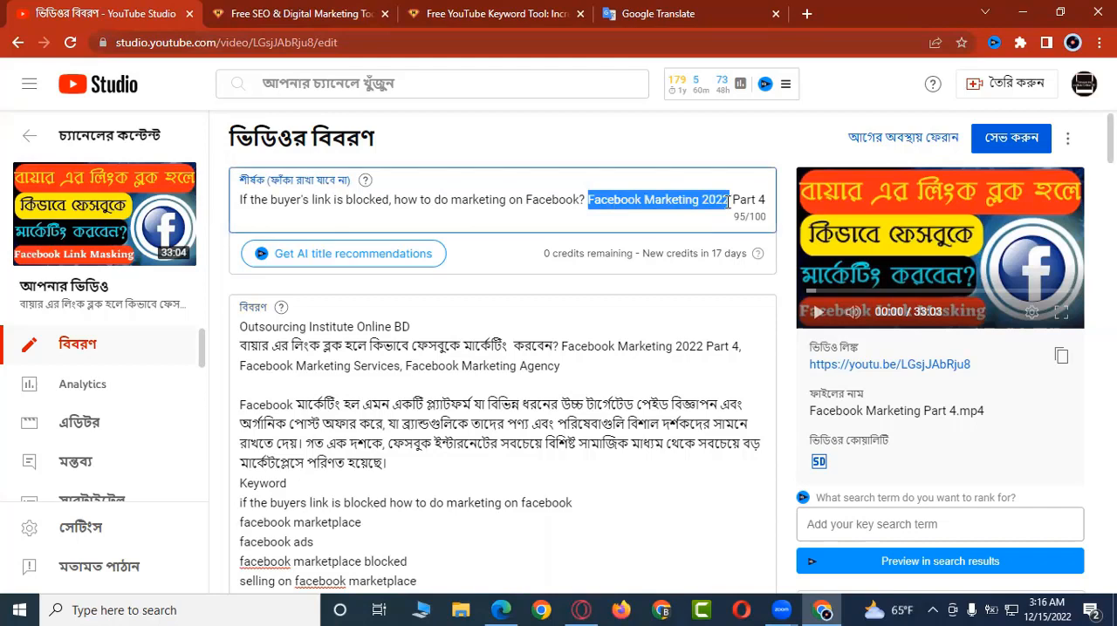
click(504, 14)
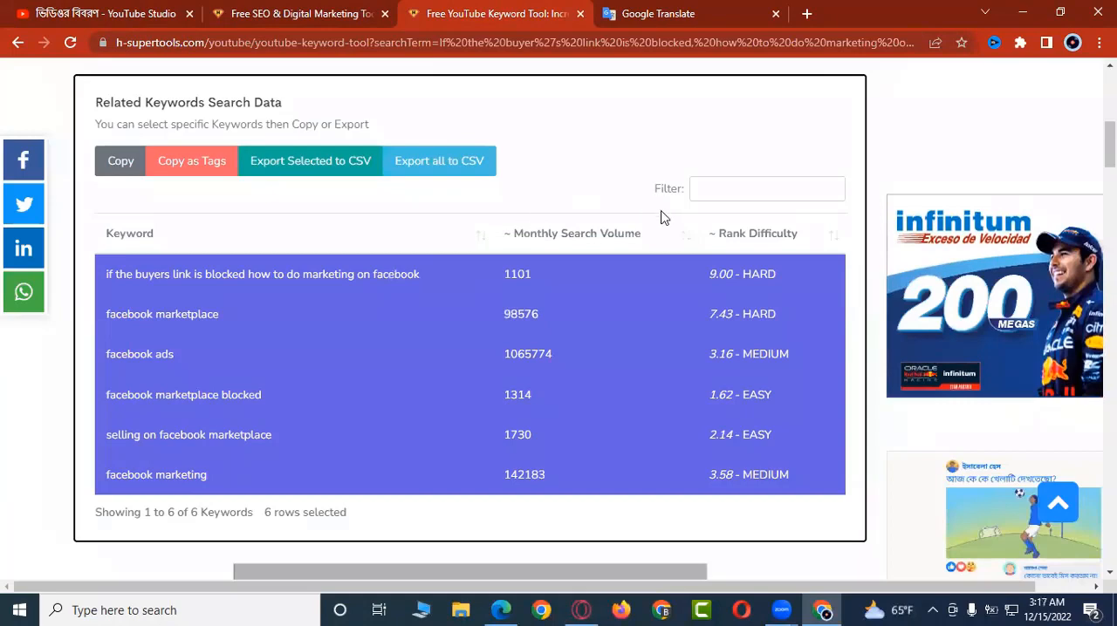
scroll(478, 241, up, 3)
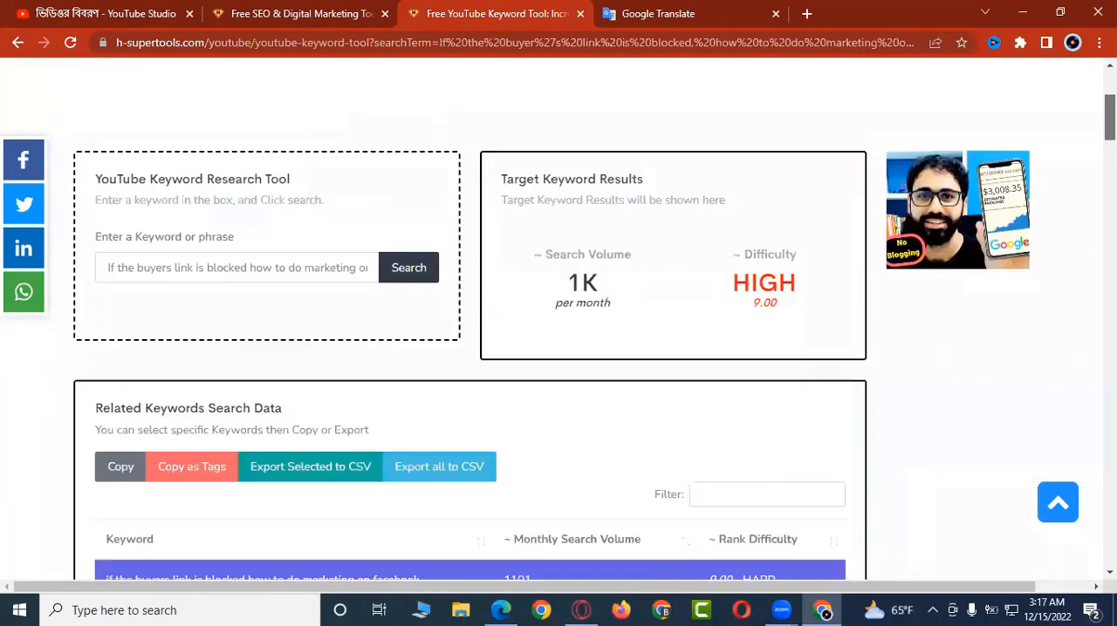
triple_click(331, 277)
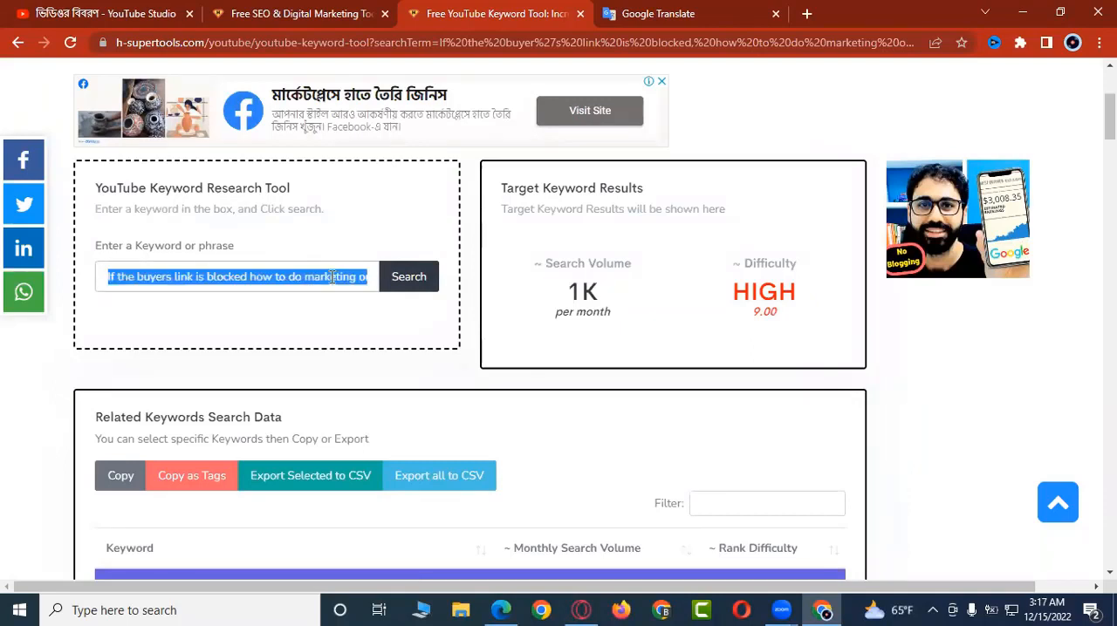
key(ctrl+v)
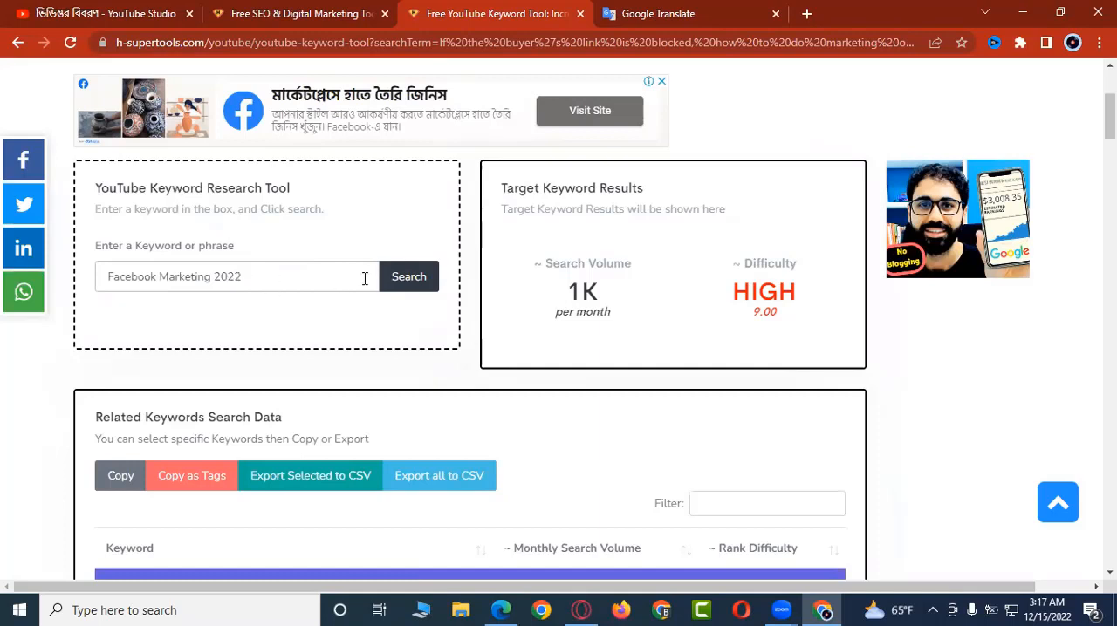
click(410, 278)
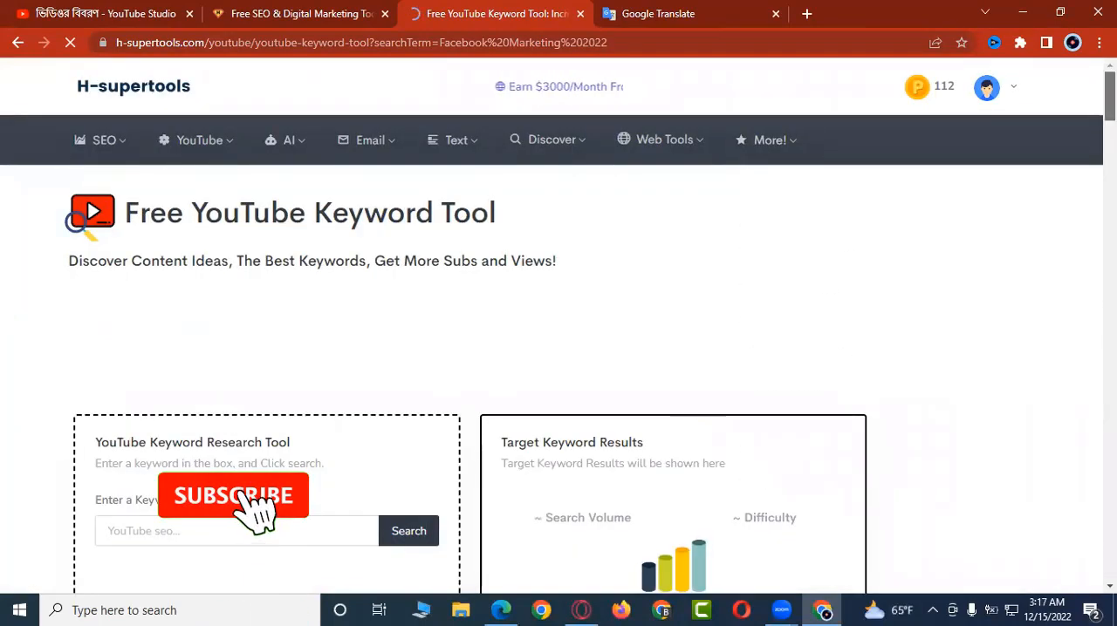
Step: Select the first ten related keywords, from "facebook marketing 2022" through "what is digital marketing"
scroll(558, 326, down, 4)
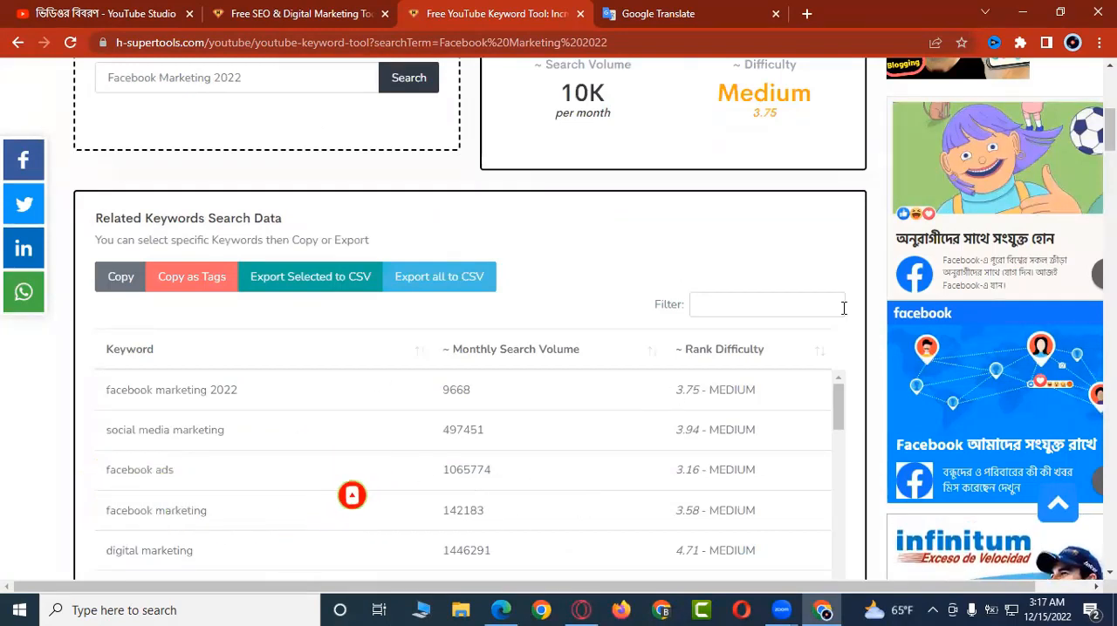
scroll(559, 349, down, 3)
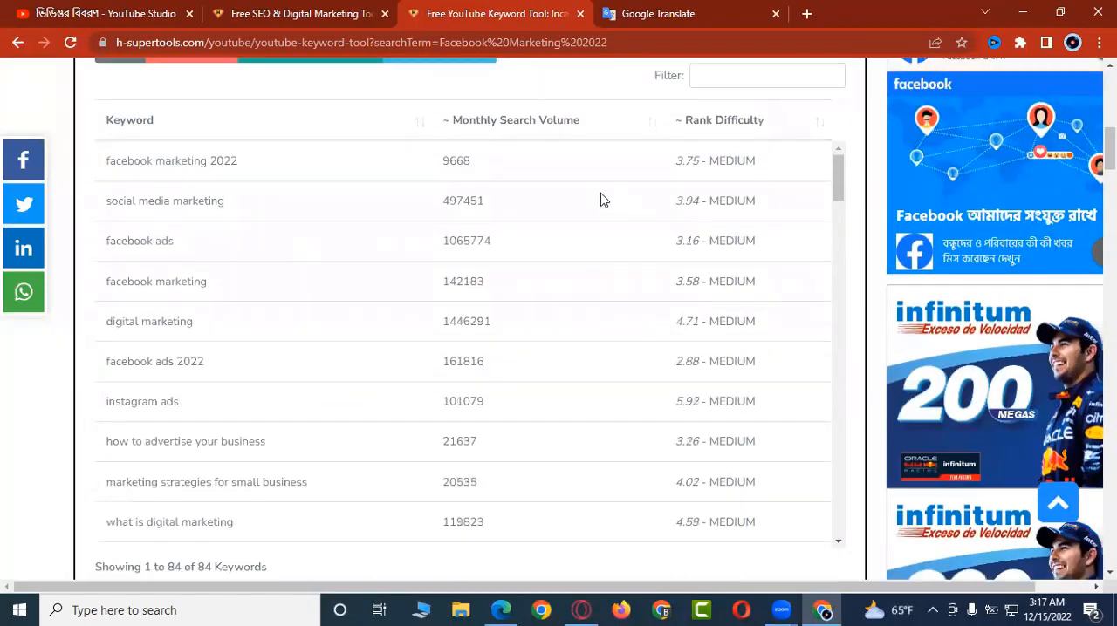
click(399, 175)
ctrl+click(397, 207)
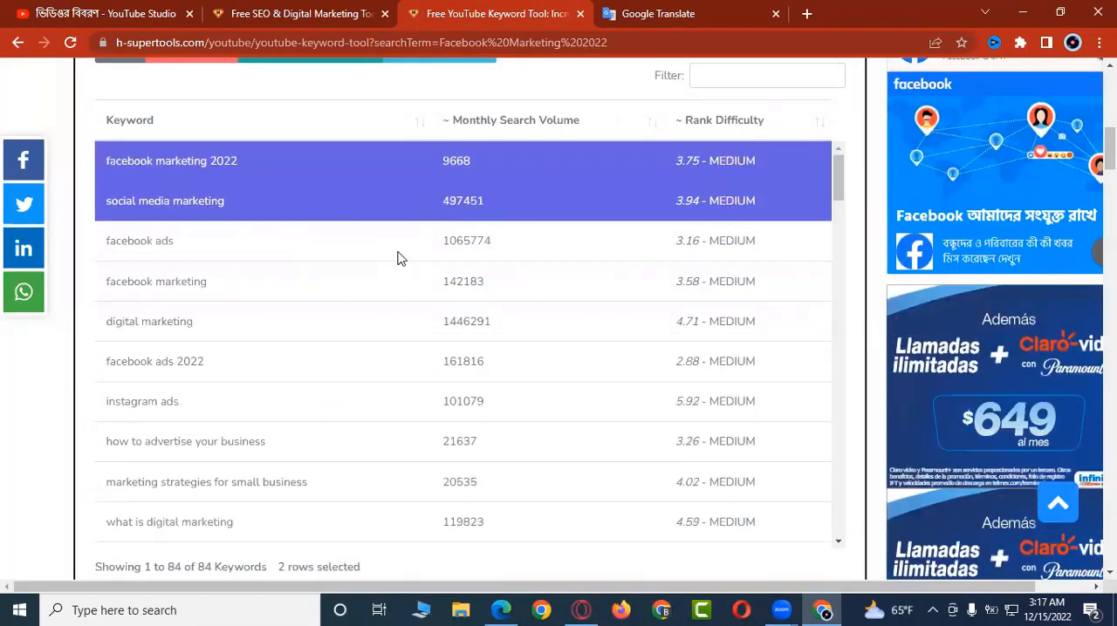
ctrl+click(397, 255)
ctrl+click(398, 295)
ctrl+click(399, 322)
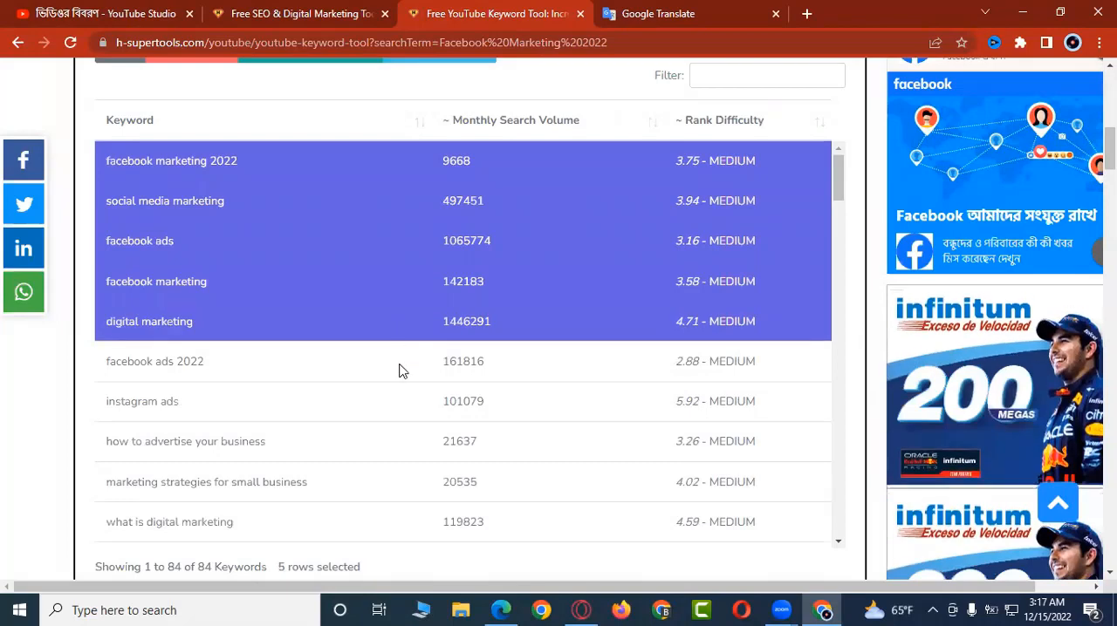
ctrl+click(400, 363)
ctrl+click(398, 402)
ctrl+click(395, 442)
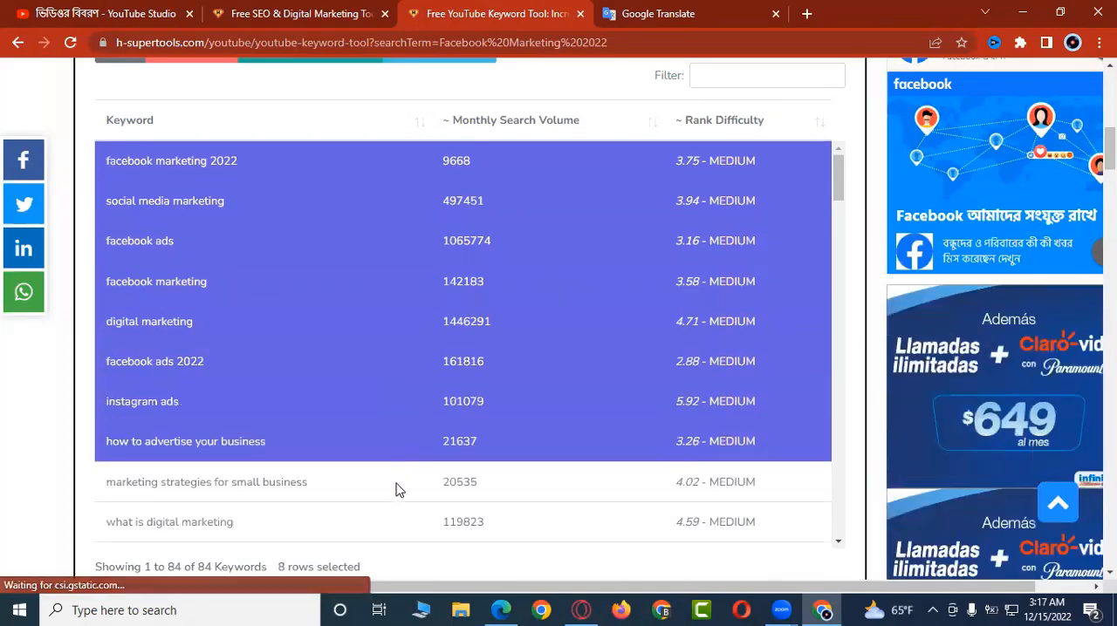
ctrl+click(394, 482)
ctrl+click(394, 521)
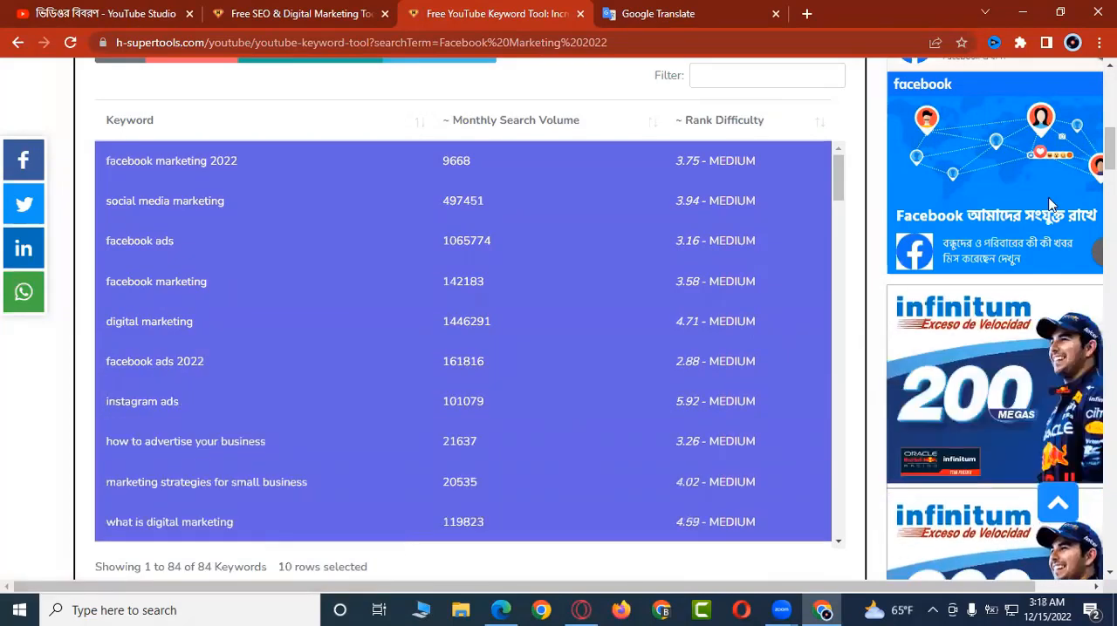
Step: Add the next eight keywords to the selection, from "facebook ads tutorial" through "content marketing strategy"
scroll(408, 547, down, 1)
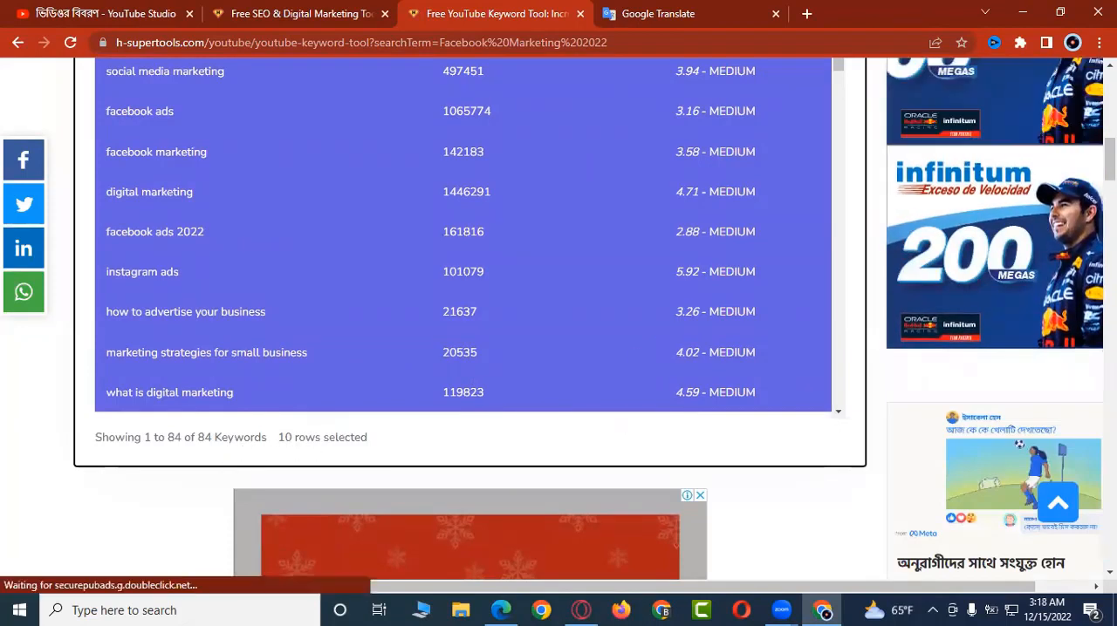
drag(1110, 162, 1110, 160)
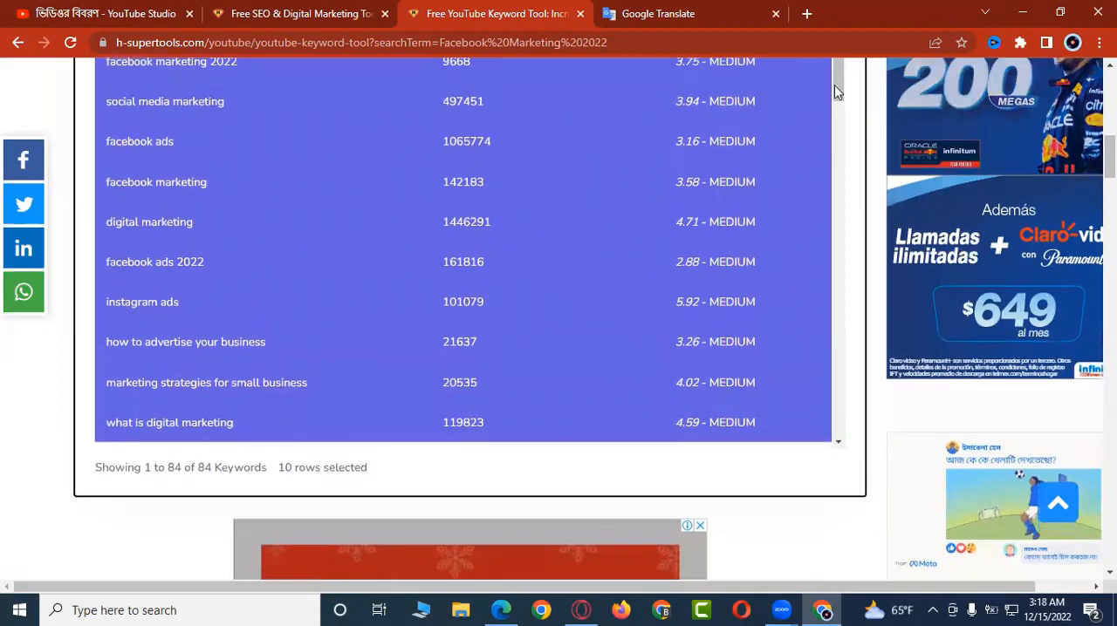
drag(841, 82, 834, 116)
click(578, 154)
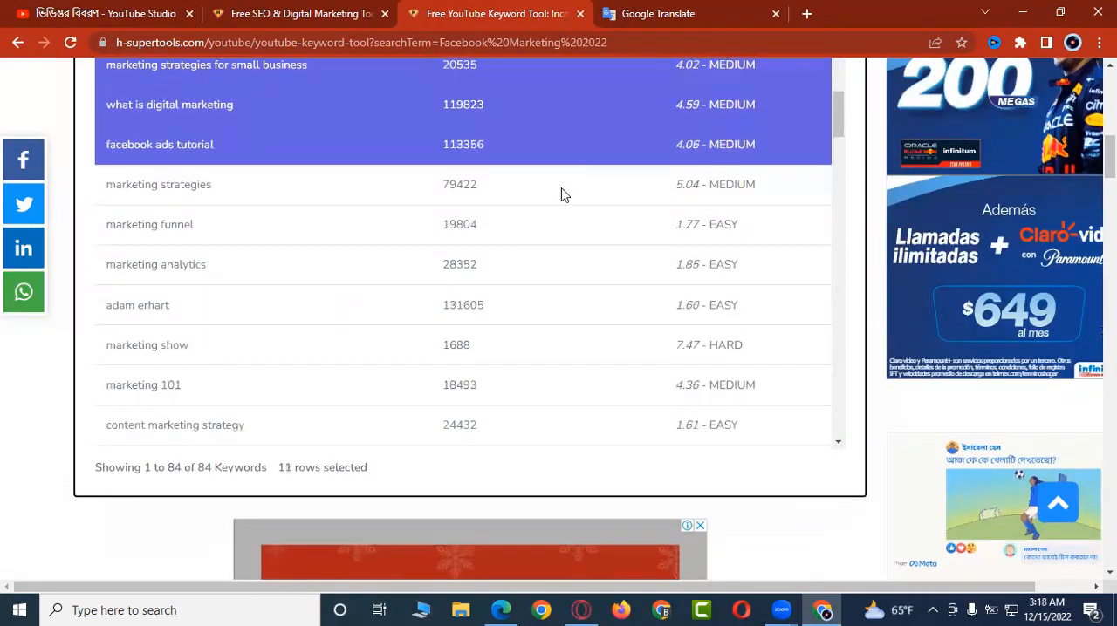
click(562, 192)
click(548, 232)
click(546, 267)
click(537, 306)
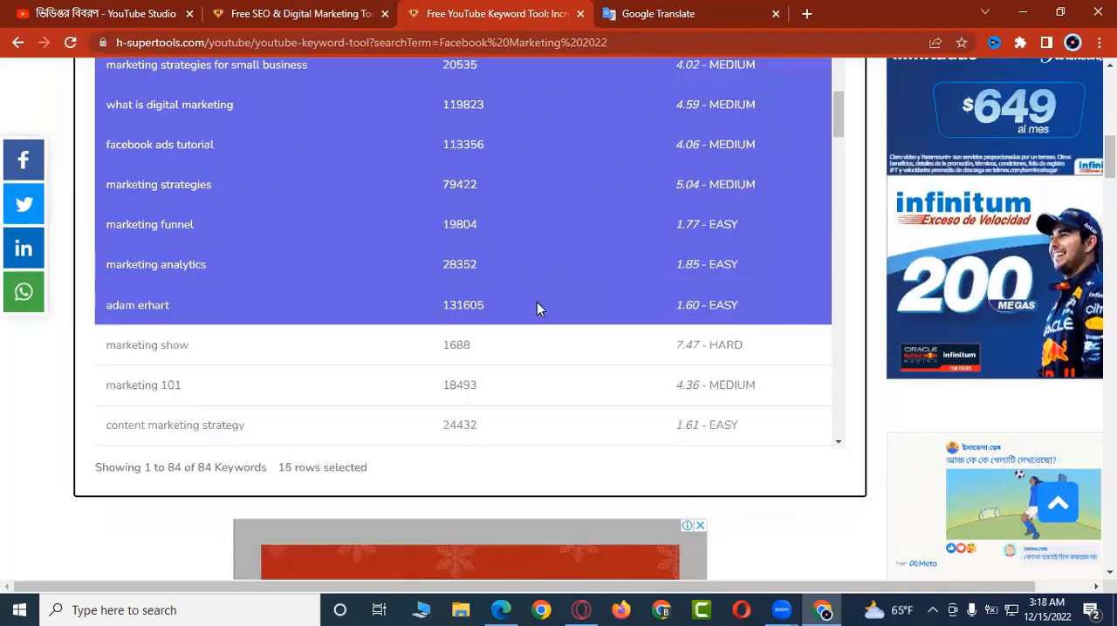
click(524, 358)
click(517, 389)
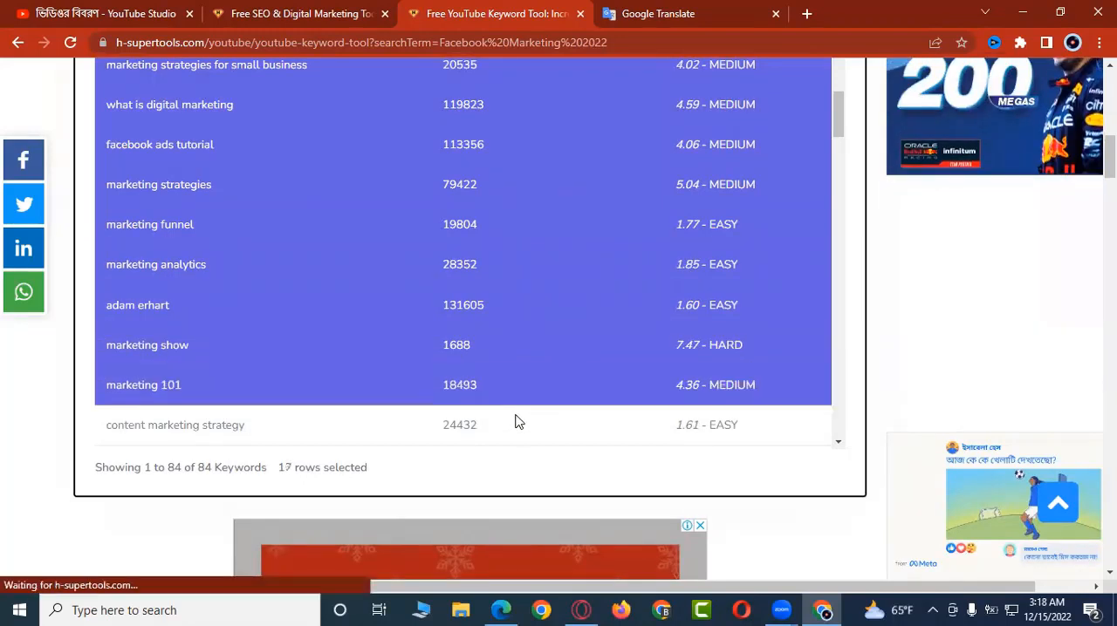
click(517, 425)
Step: Add the next nine keywords to the selection, from "facebook ads for beginners" through "lead generation"
drag(840, 113, 848, 159)
click(541, 123)
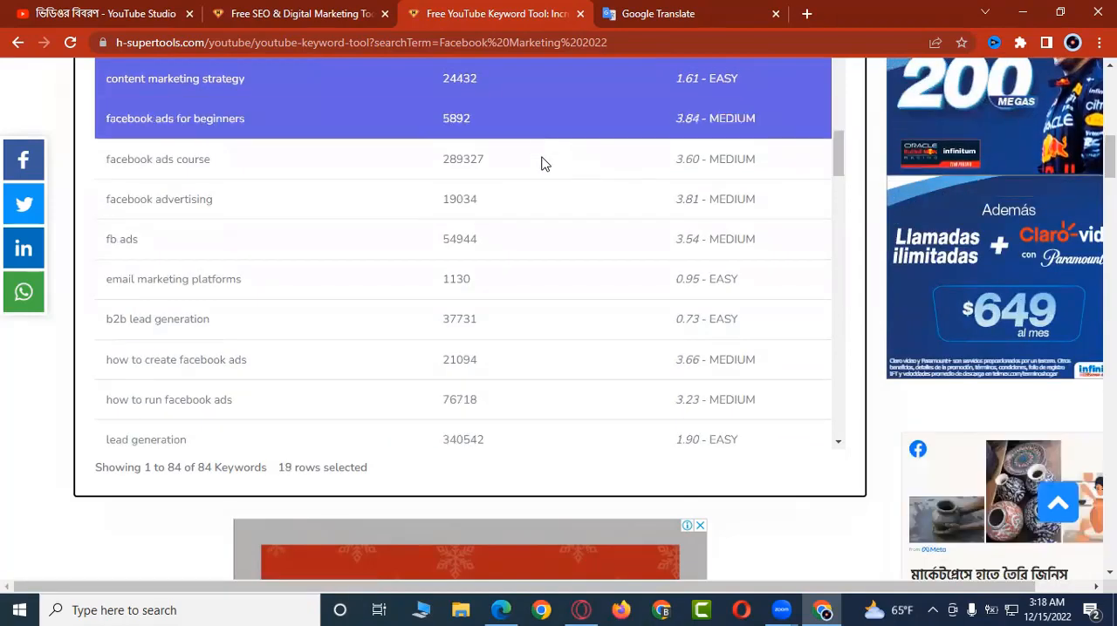
click(541, 166)
click(528, 210)
click(526, 247)
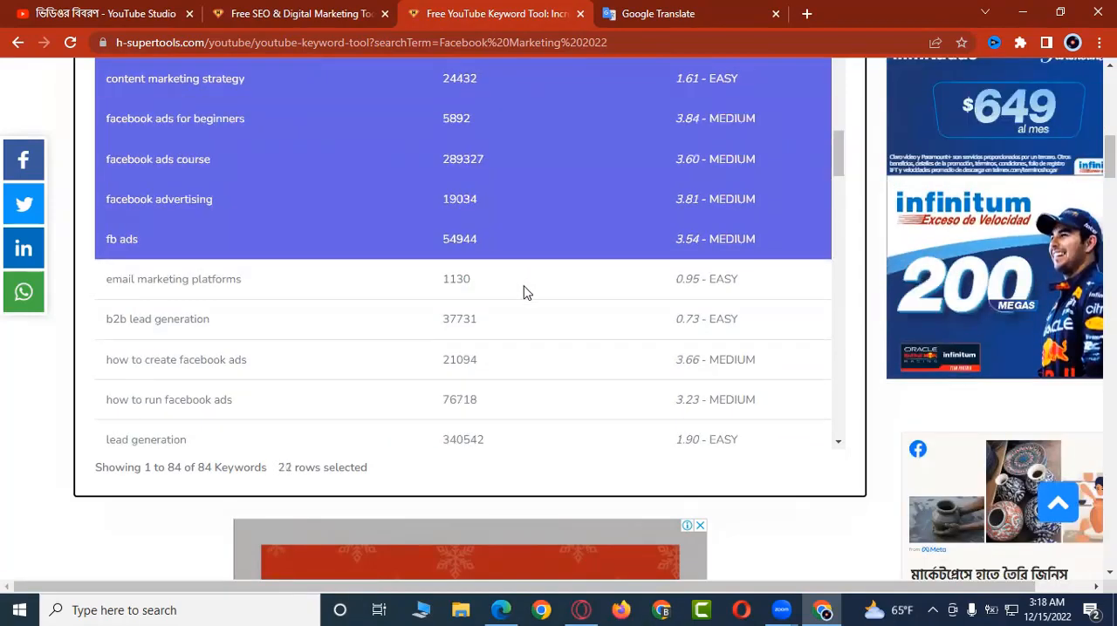
click(524, 286)
click(513, 327)
click(511, 368)
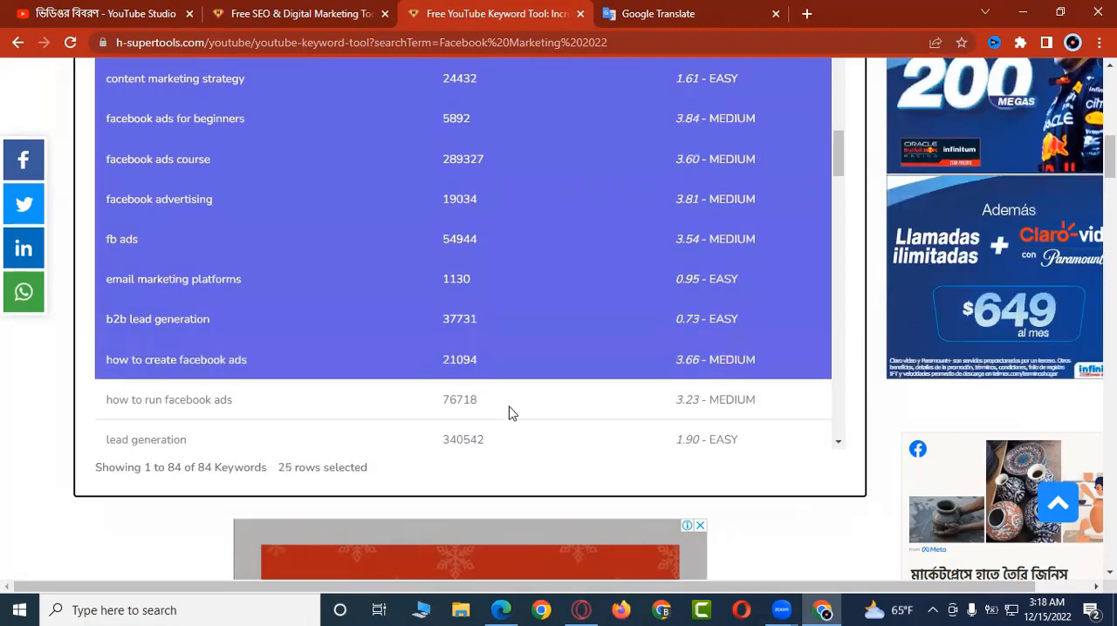
click(511, 407)
click(508, 447)
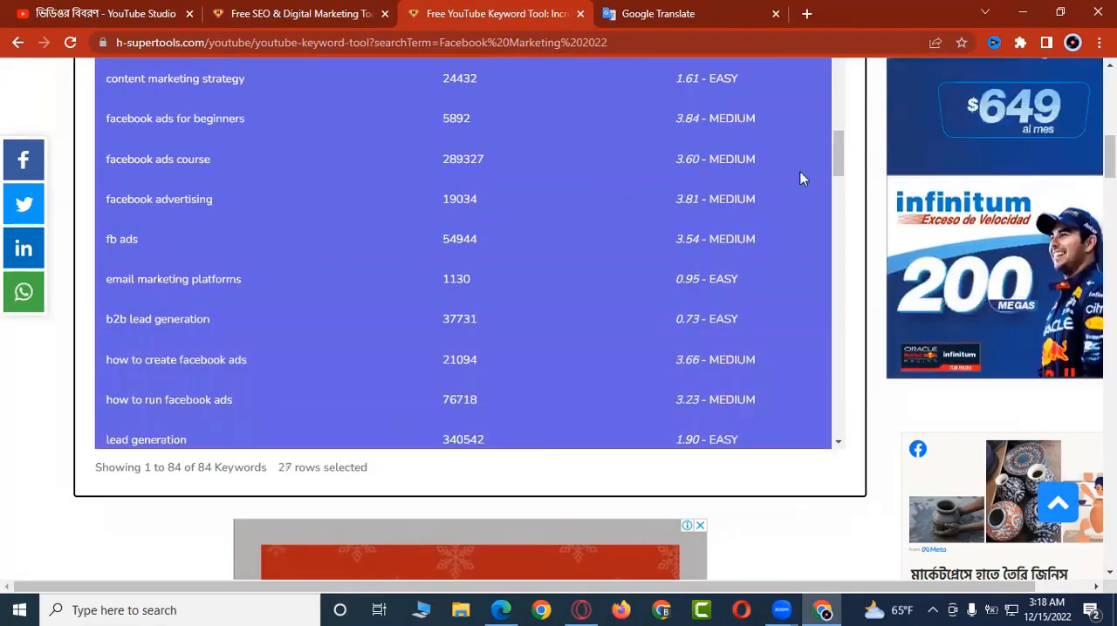
Step: Add nine more keywords to the selection, from "sms marketing" through "advertising on facebook"
drag(838, 159, 837, 197)
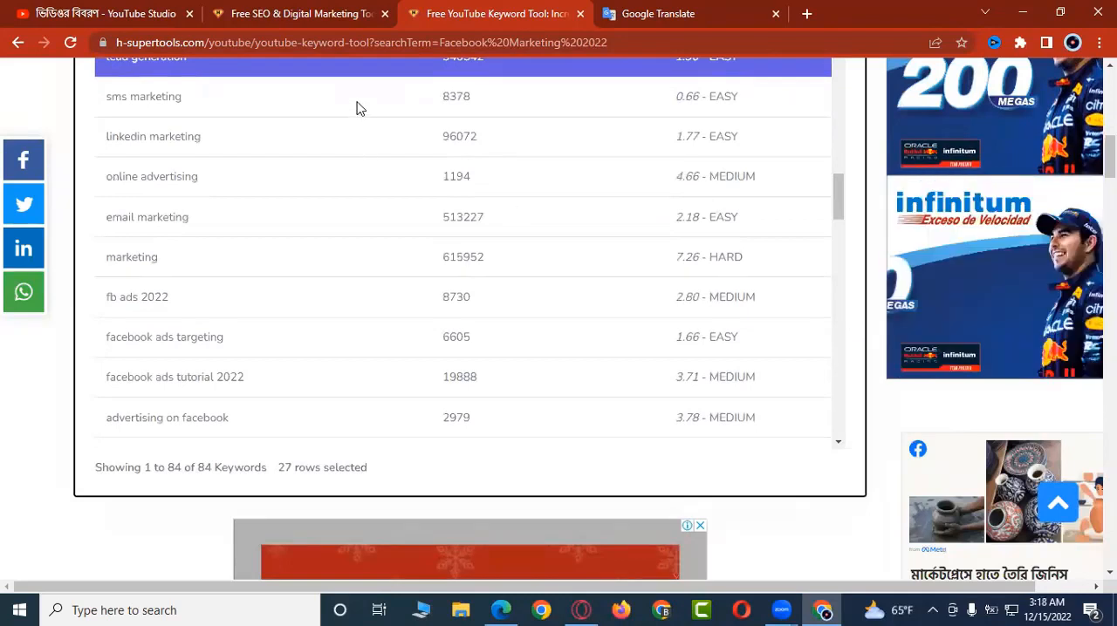
click(356, 103)
click(357, 140)
click(361, 182)
click(365, 229)
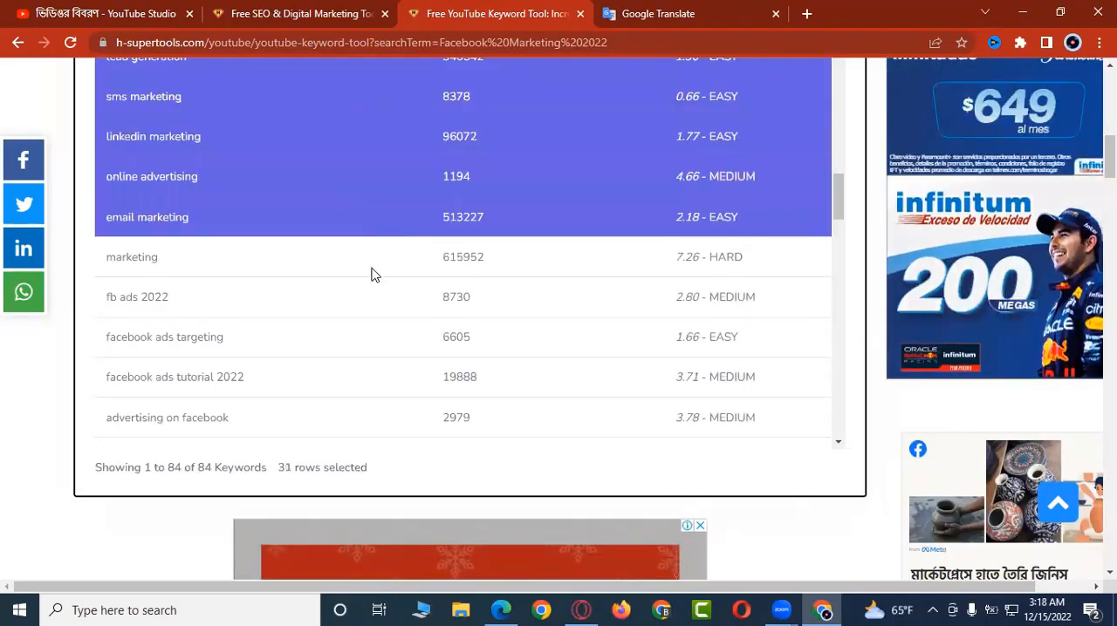
click(372, 279)
click(370, 268)
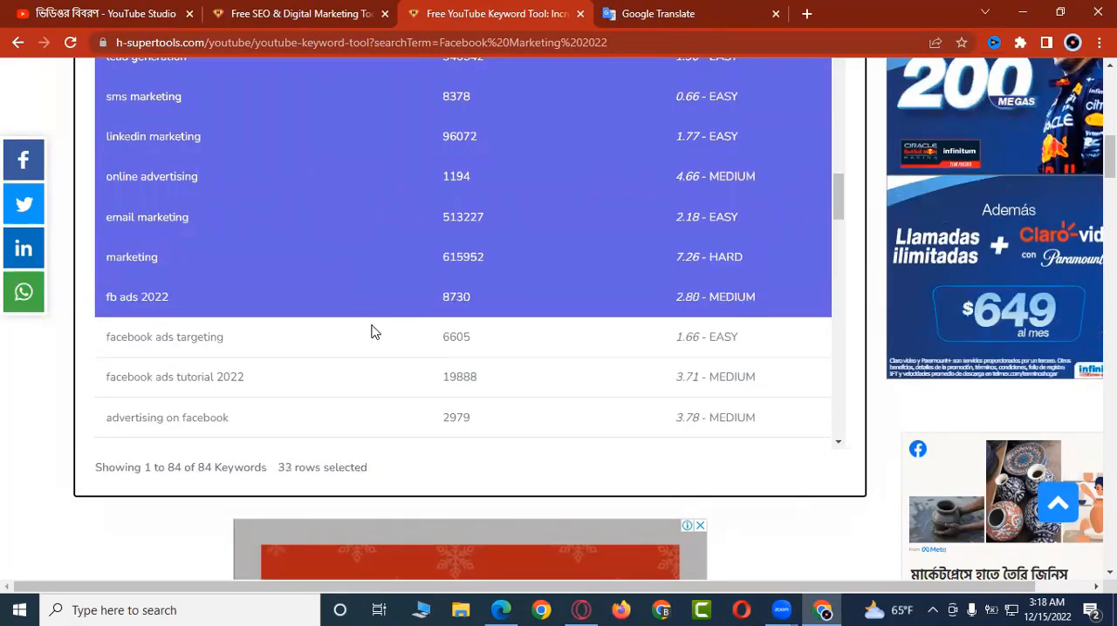
click(371, 347)
click(372, 389)
click(368, 426)
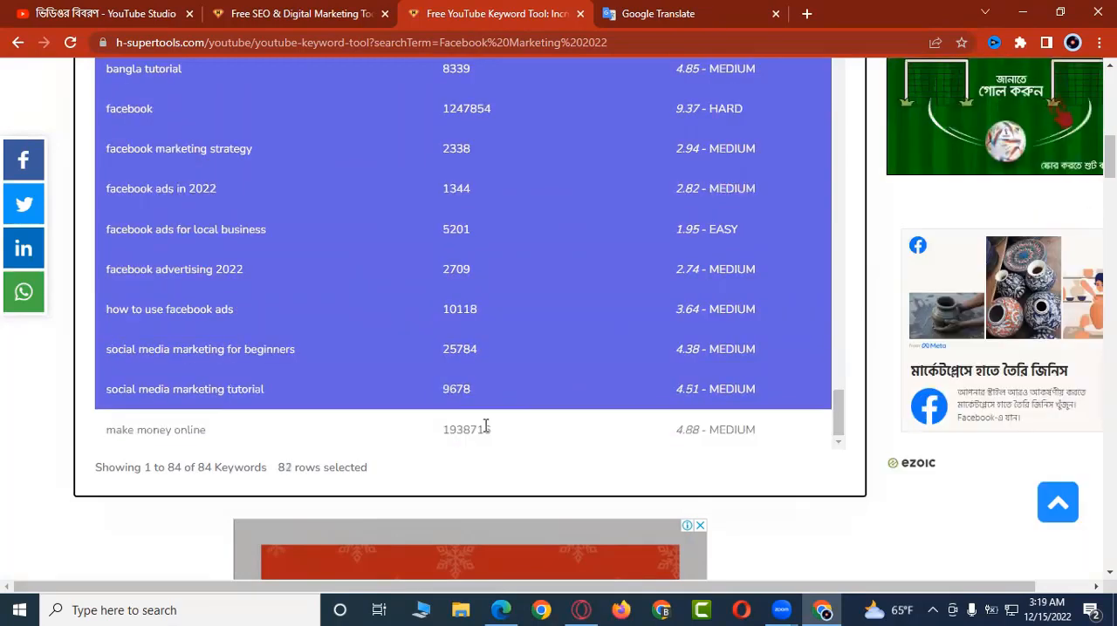
Step: Extend the keyword selection down the list through "make money online" and copy all selected keywords
click(486, 425)
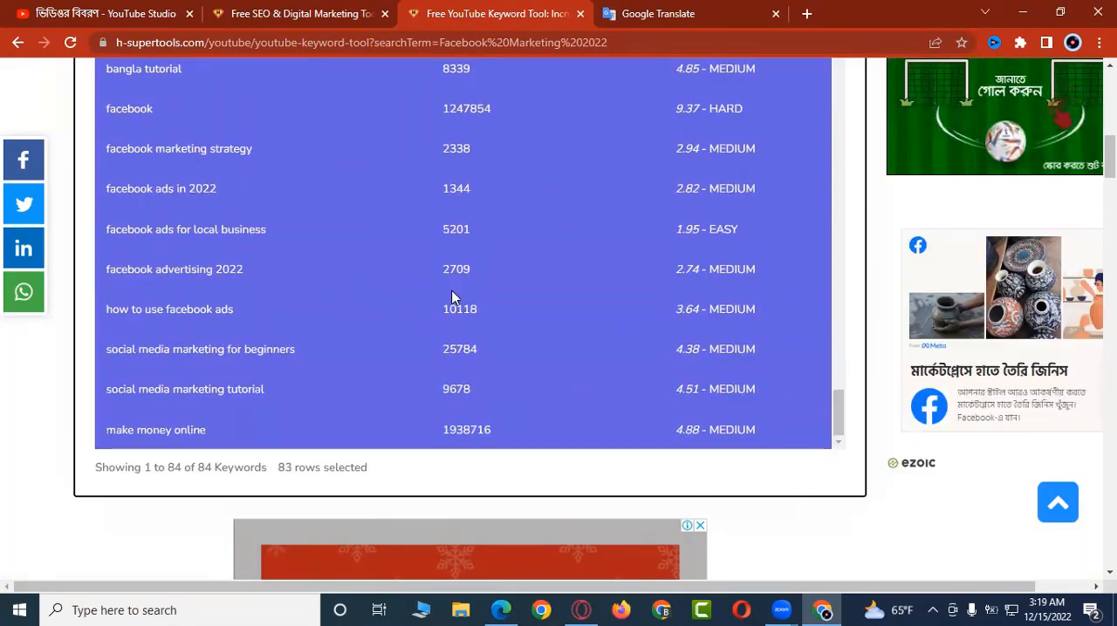
scroll(469, 318, up, 5)
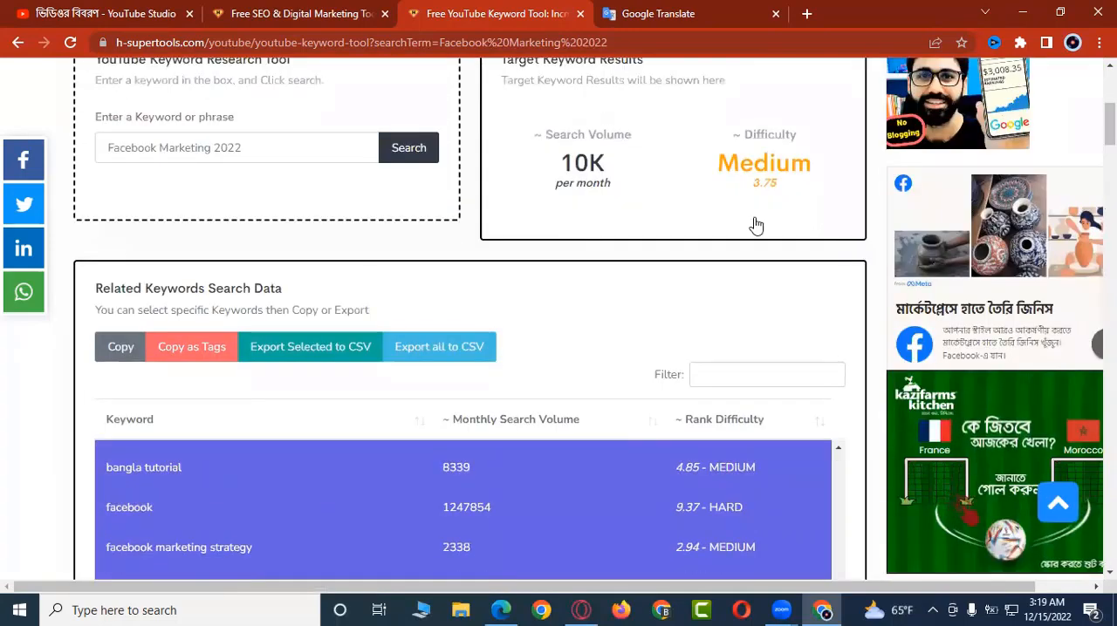
click(108, 356)
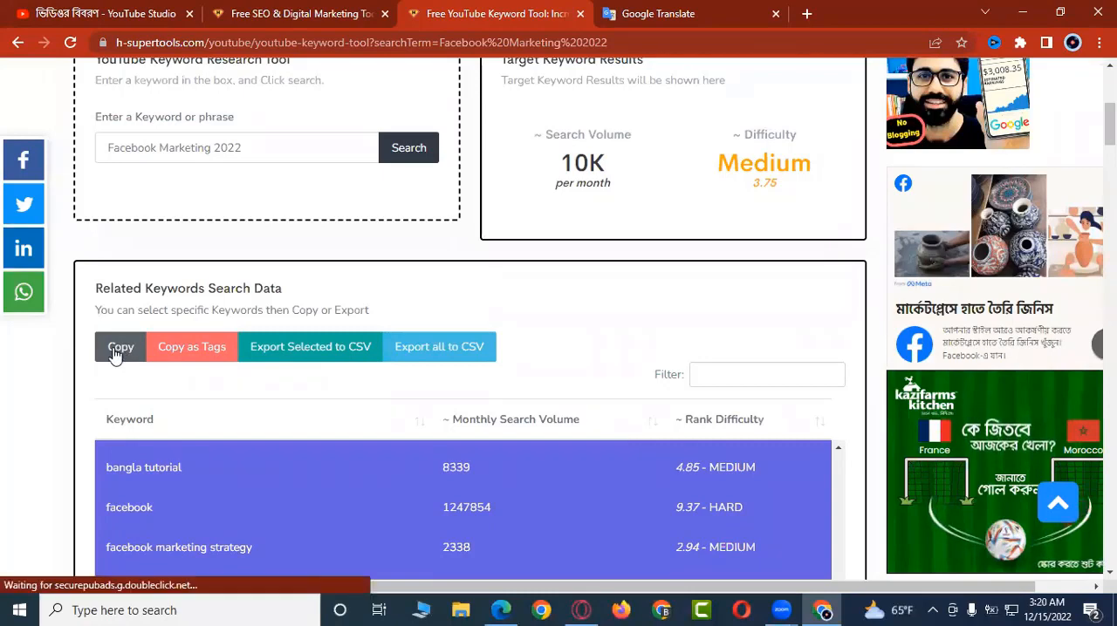
click(119, 355)
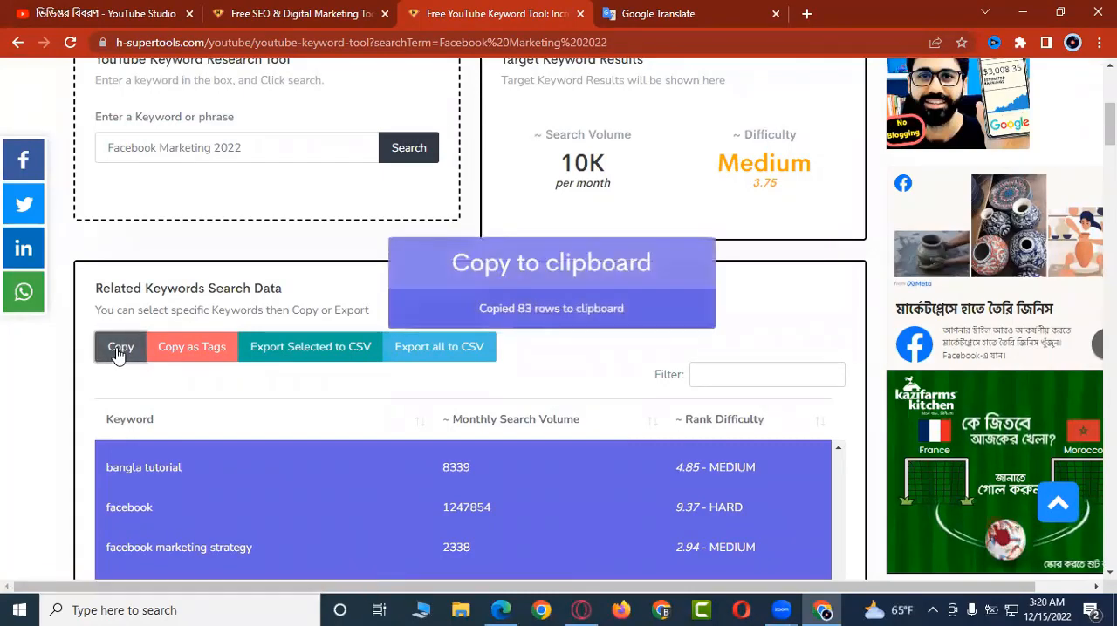
Step: Paste the copied keywords below "facebook marketing" in the YouTube Studio video description and remove the blank line above them
click(137, 13)
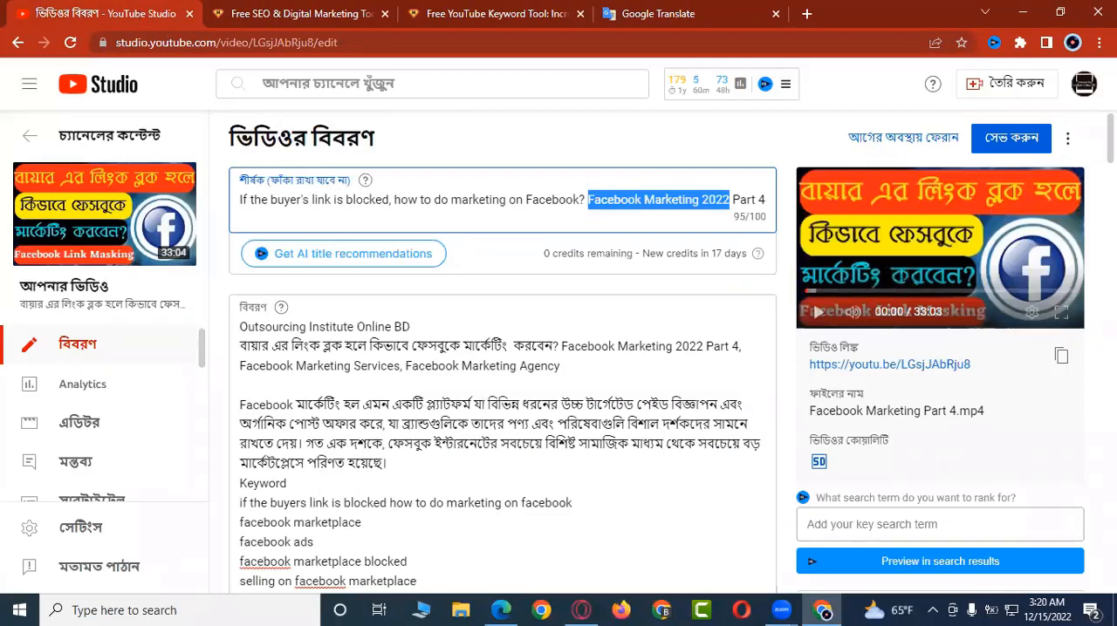
scroll(567, 365, down, 2)
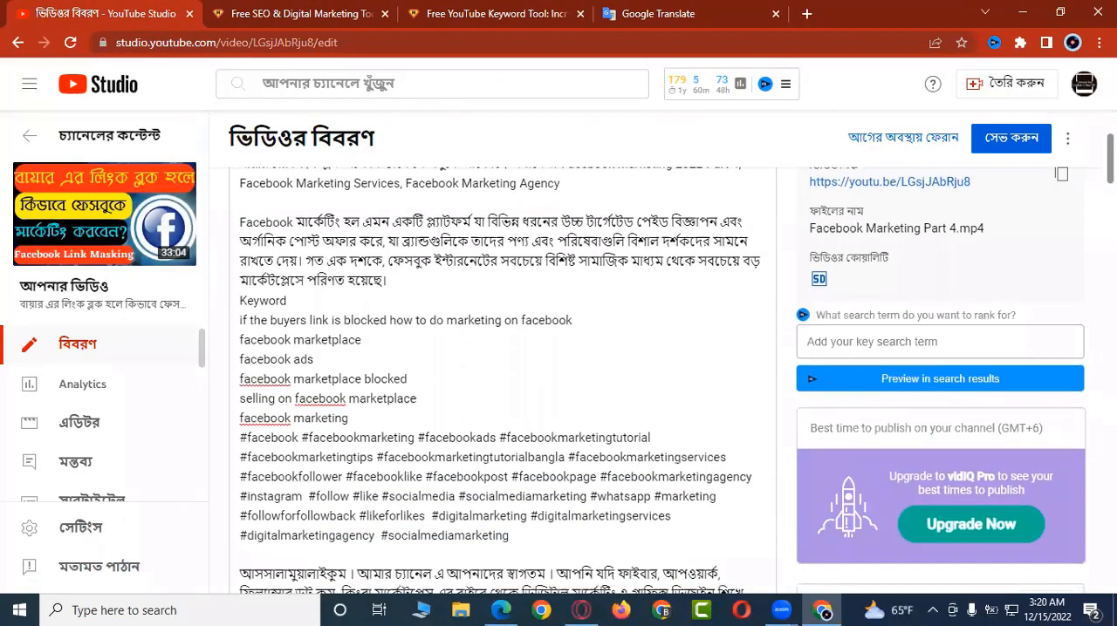
click(432, 418)
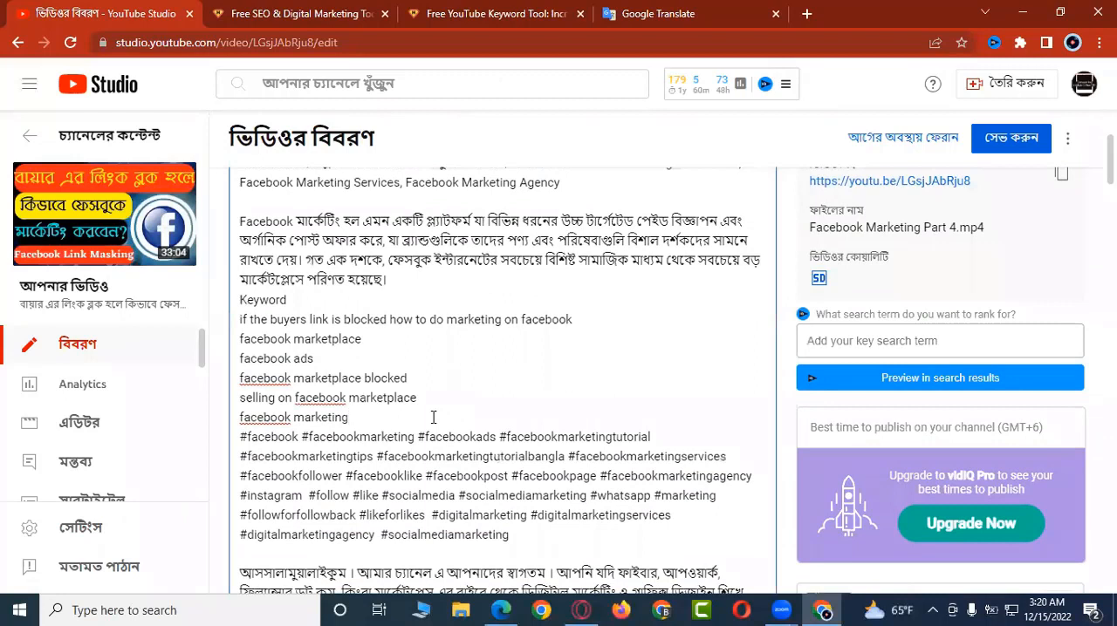
key(Return)
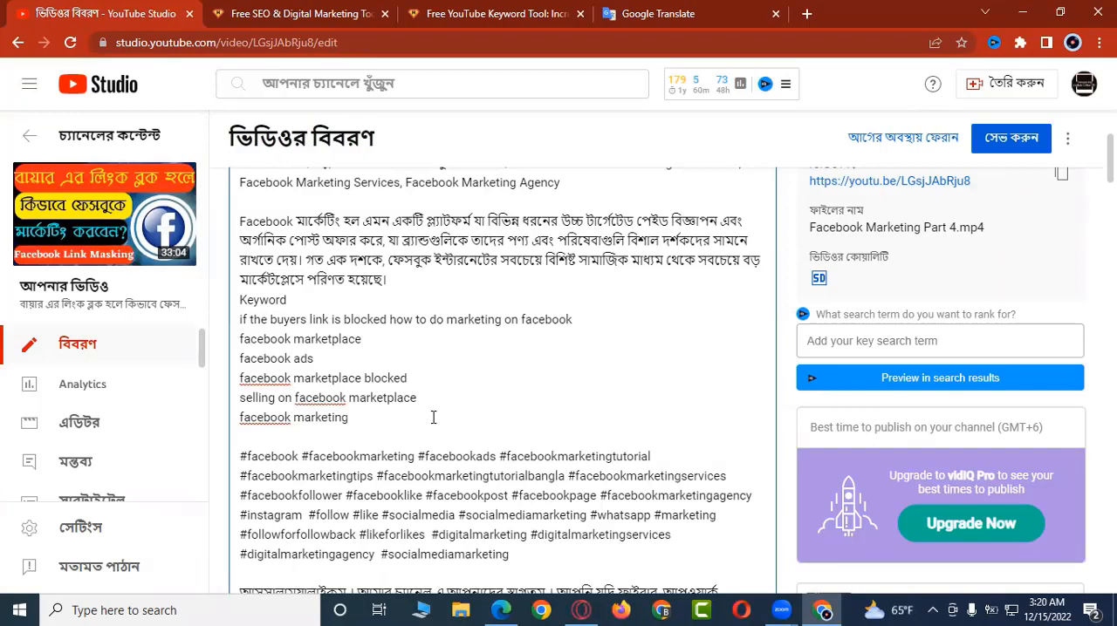
key(ctrl+v)
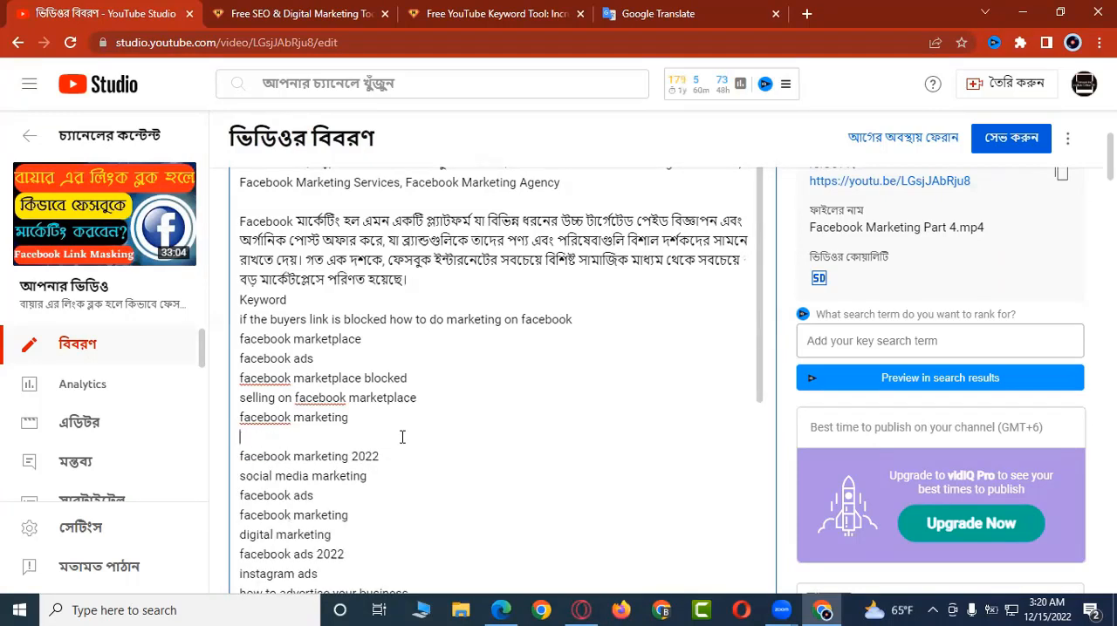
key(BackSpace)
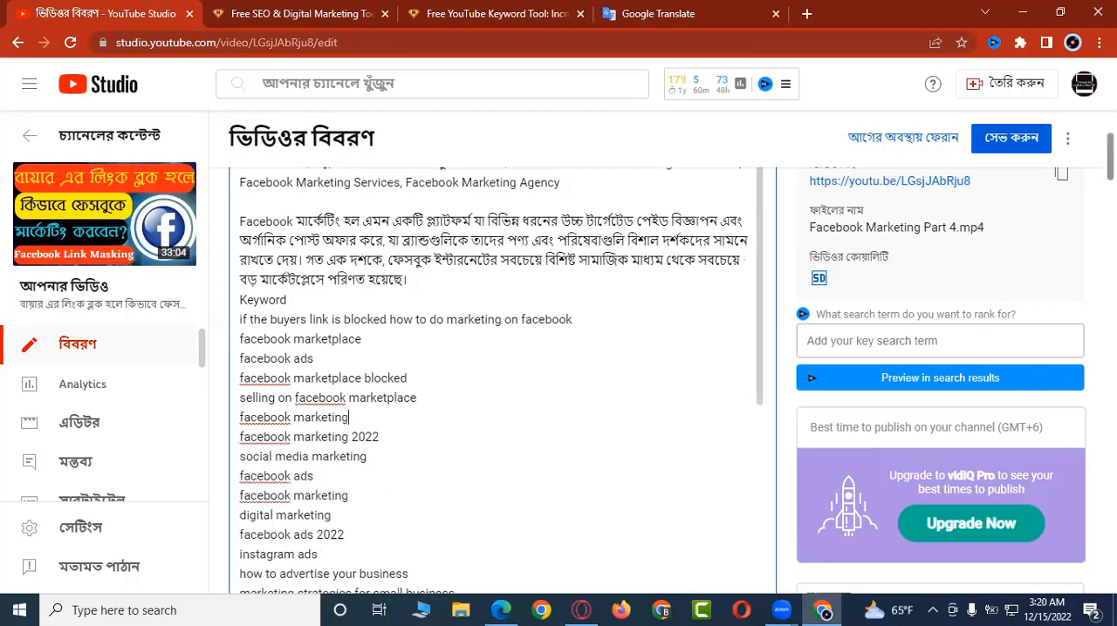
Step: Review the pasted keyword list and the text around it in the video description
mouse_move(1110, 157)
mouse_down()
mouse_move(1109, 218)
mouse_move(1110, 132)
mouse_move(1109, 169)
mouse_up()
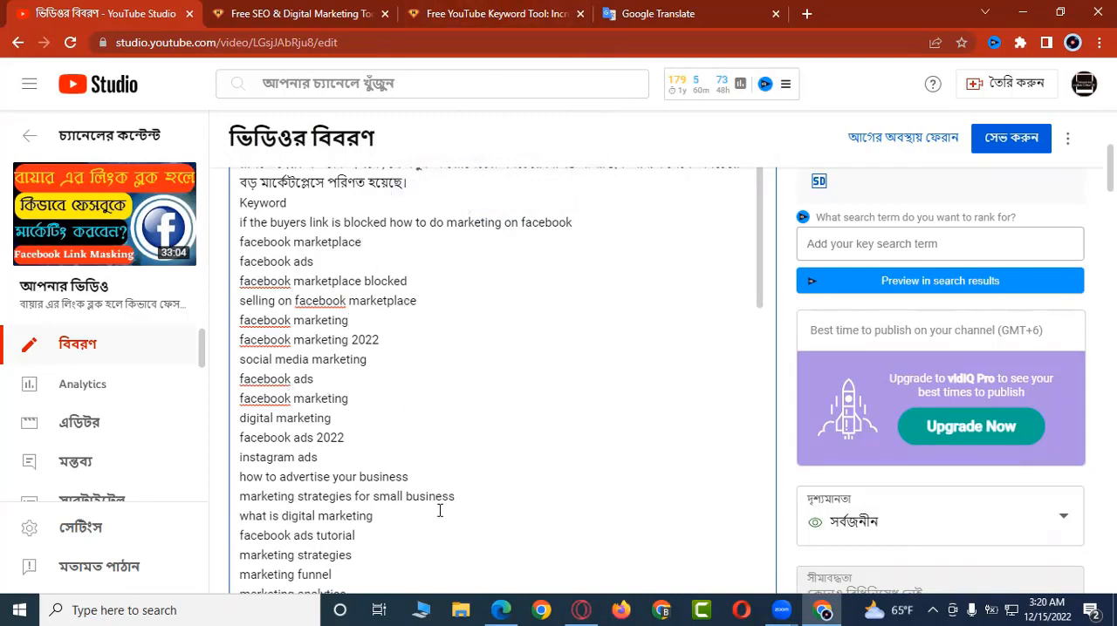
scroll(501, 375, down, 3)
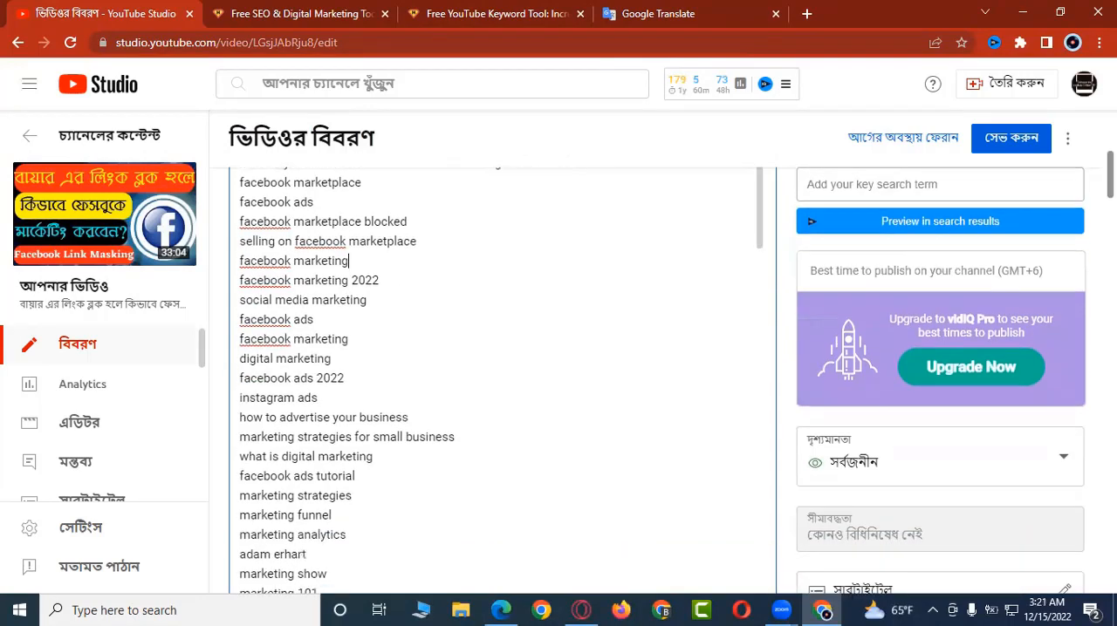
scroll(550, 329, down, 3)
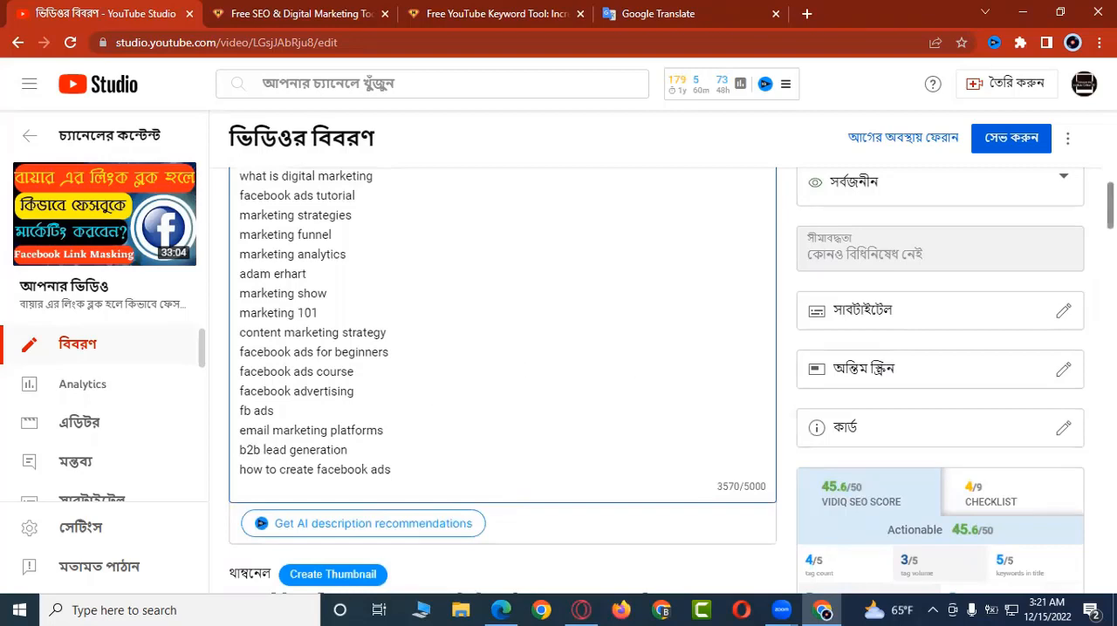
scroll(501, 375, up, 5)
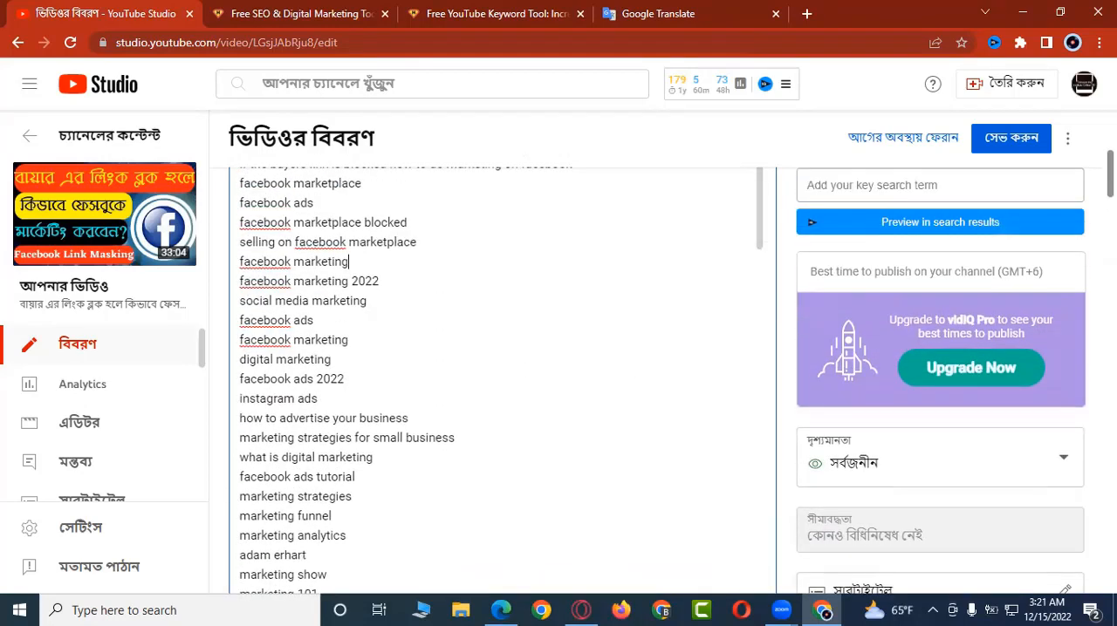
scroll(501, 375, up, 2)
scroll(502, 375, up, 2)
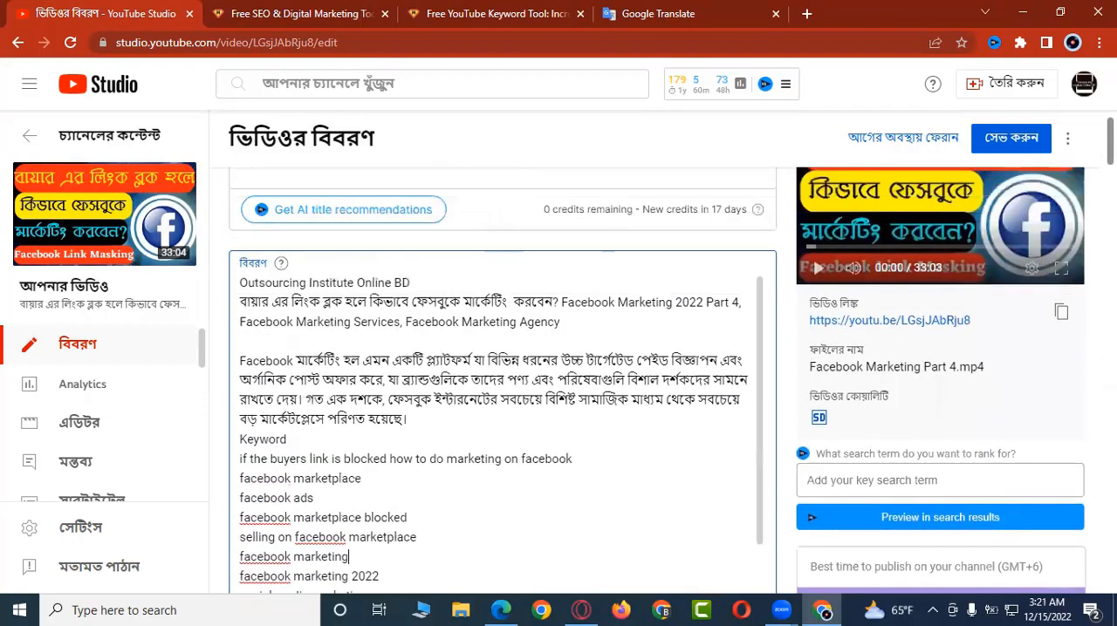
scroll(501, 376, down, 5)
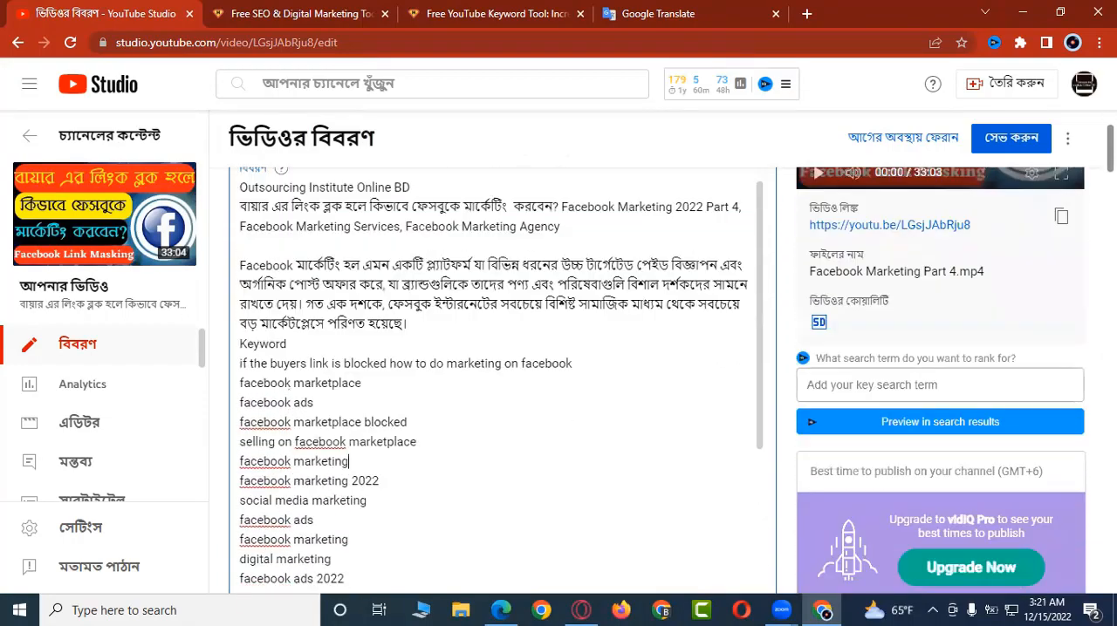
Step: Clear all existing tags from the video's tag field
scroll(558, 375, down, 8)
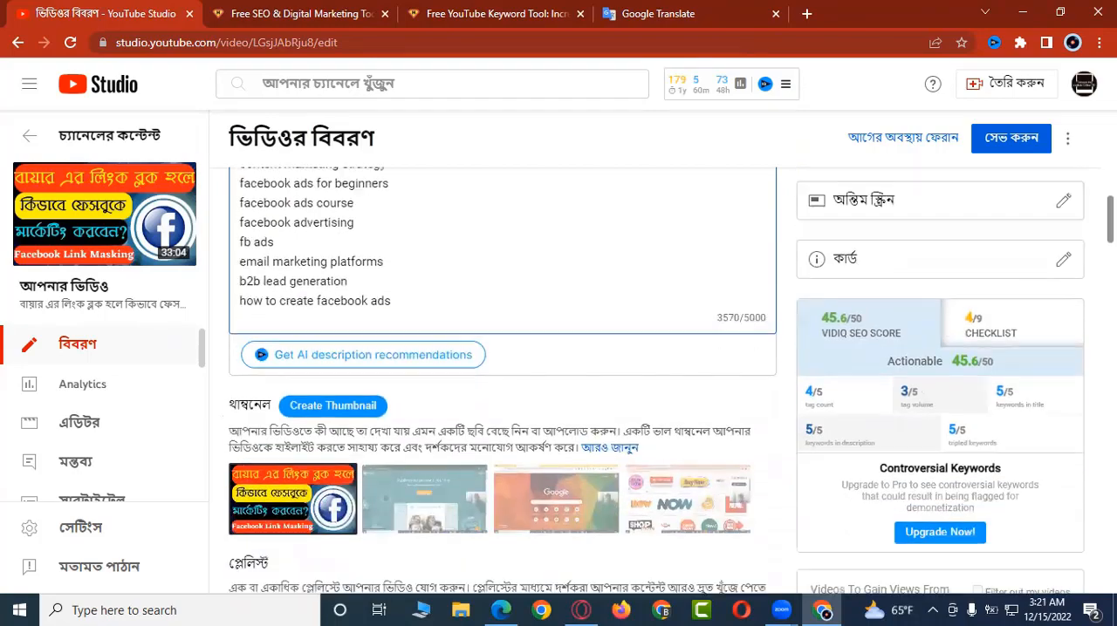
scroll(559, 375, down, 10)
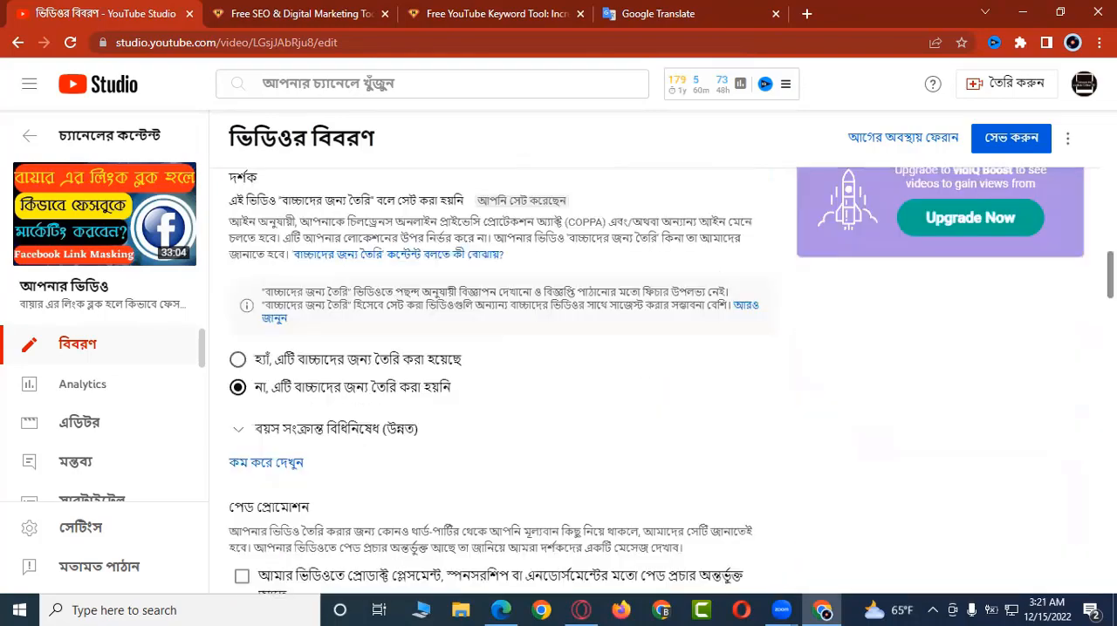
scroll(735, 423, down, 1)
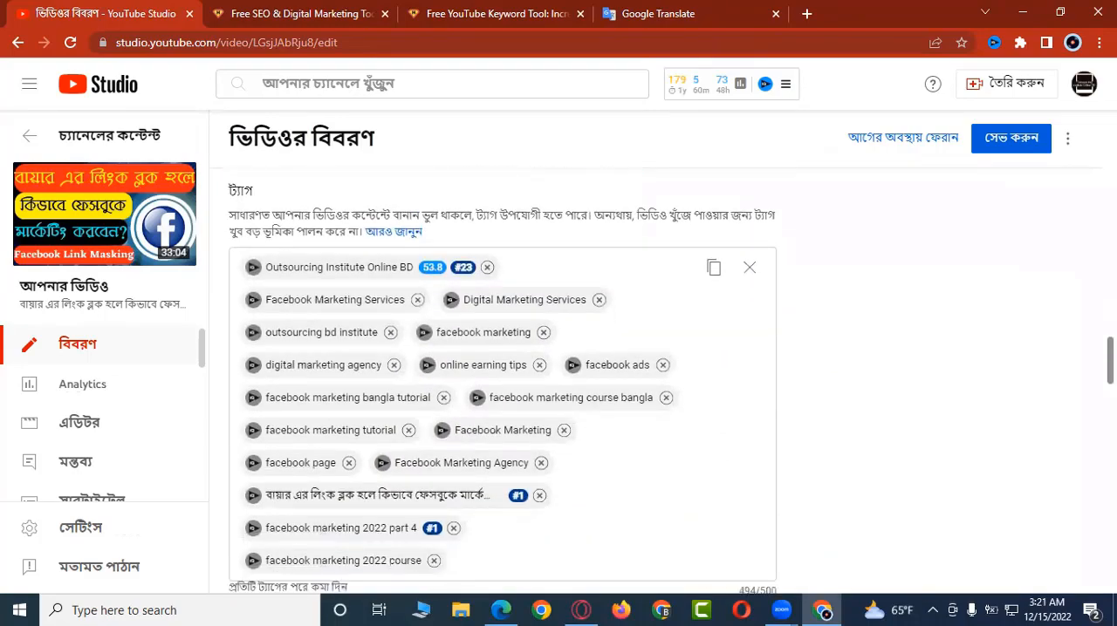
click(750, 268)
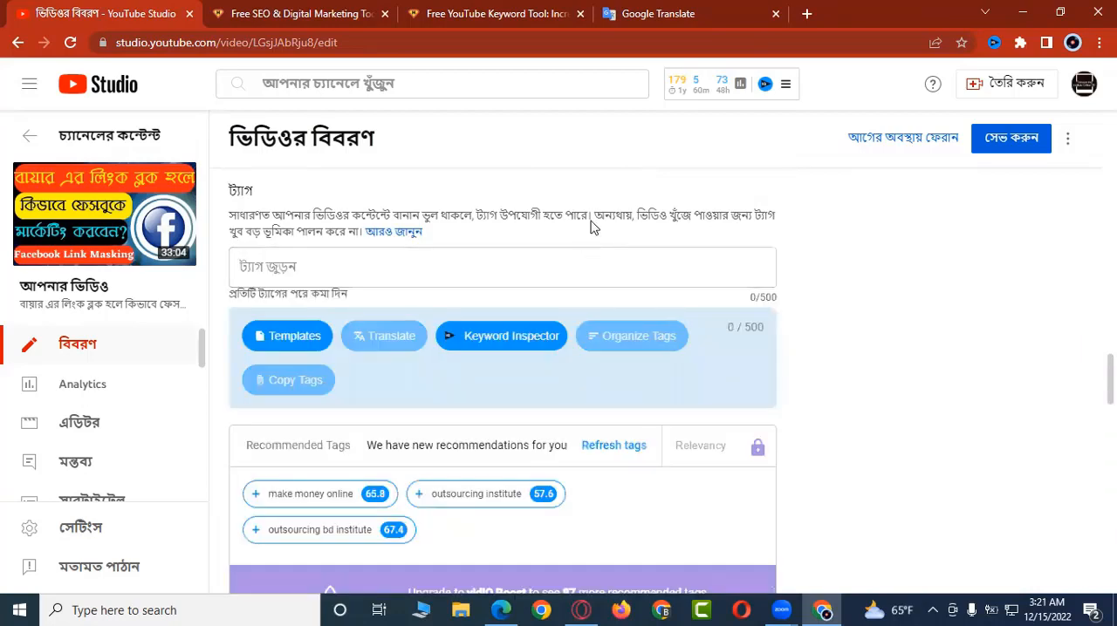
Step: Copy the selected keywords as tags from the YouTube Keyword Tool and paste them into the video's empty tag field
click(494, 16)
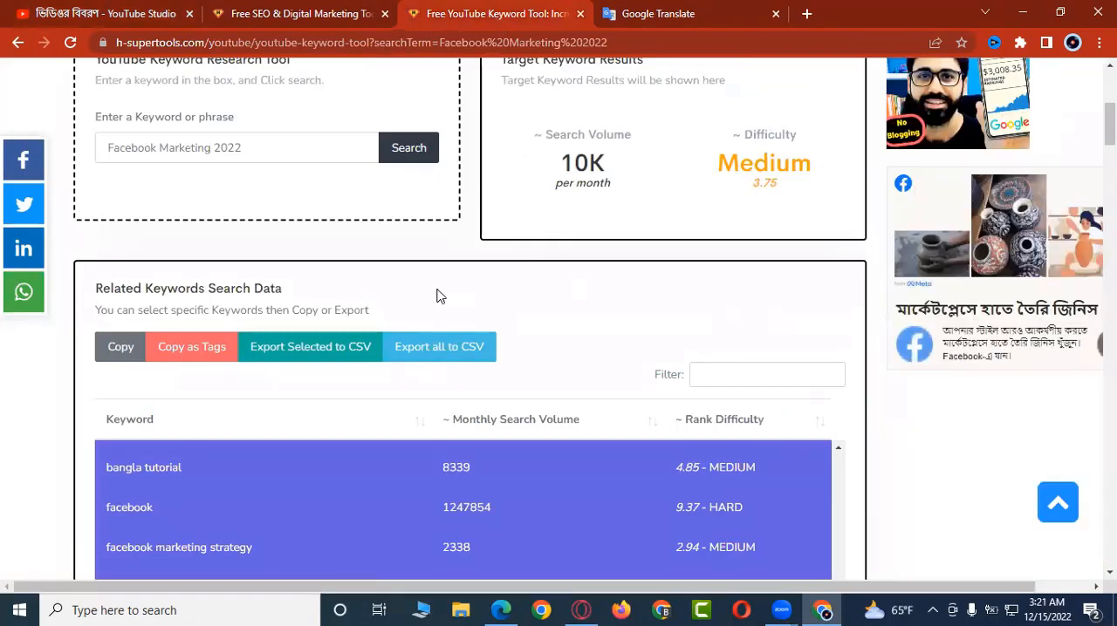
click(186, 352)
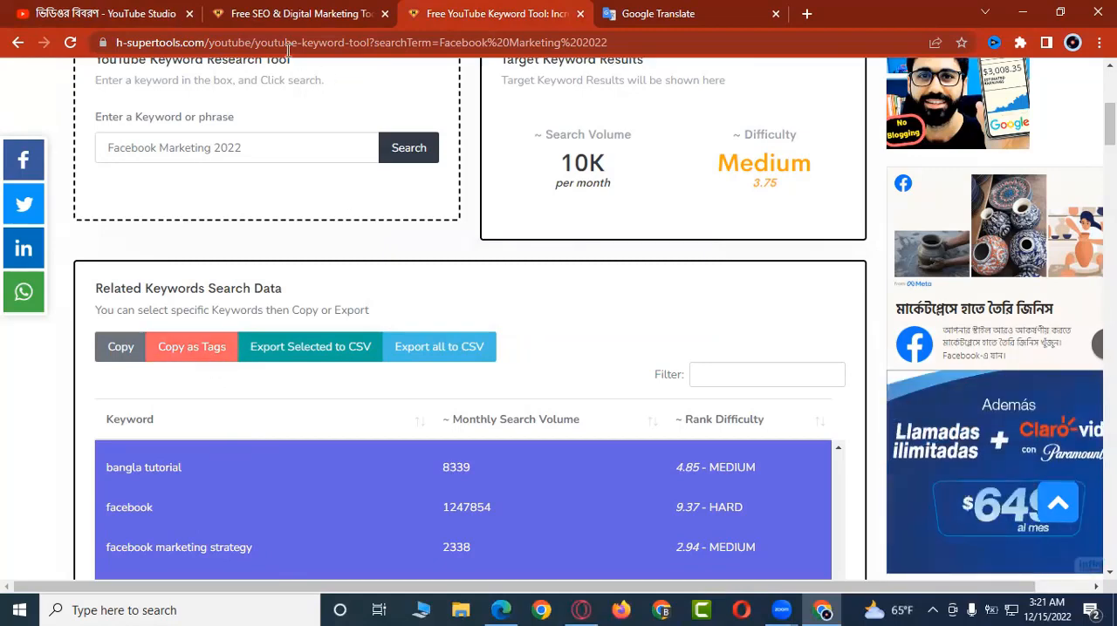
click(142, 12)
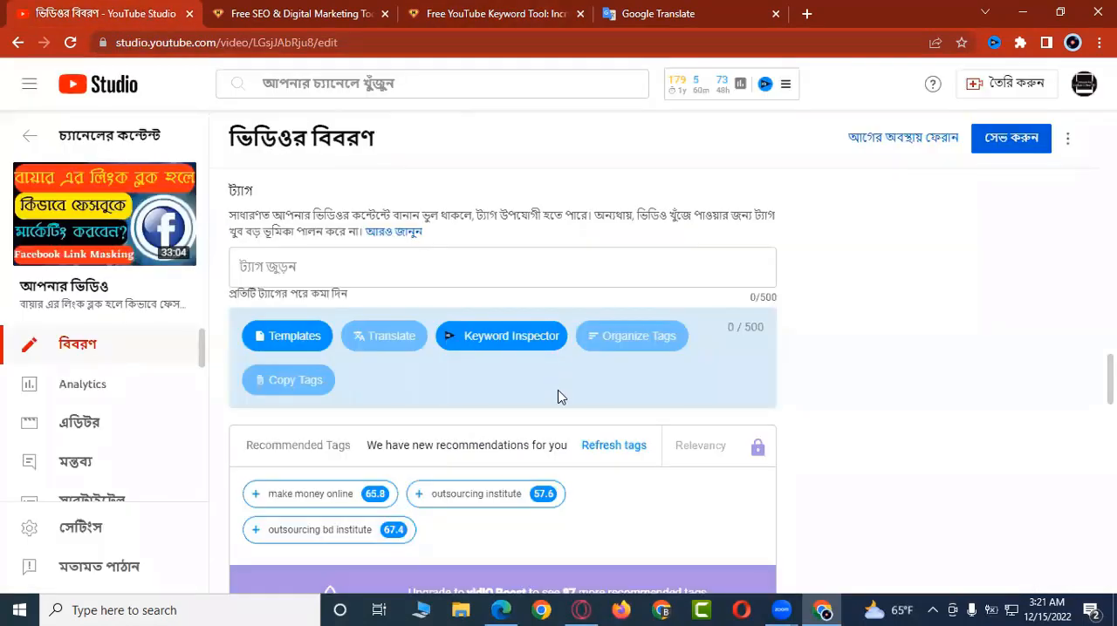
click(543, 264)
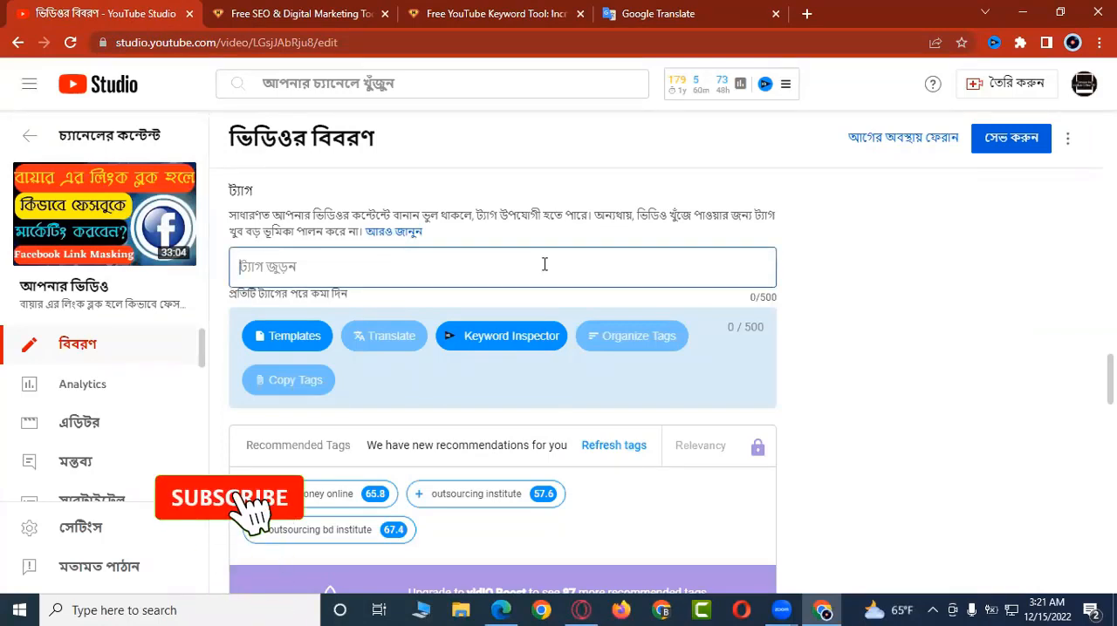
key(ctrl+v)
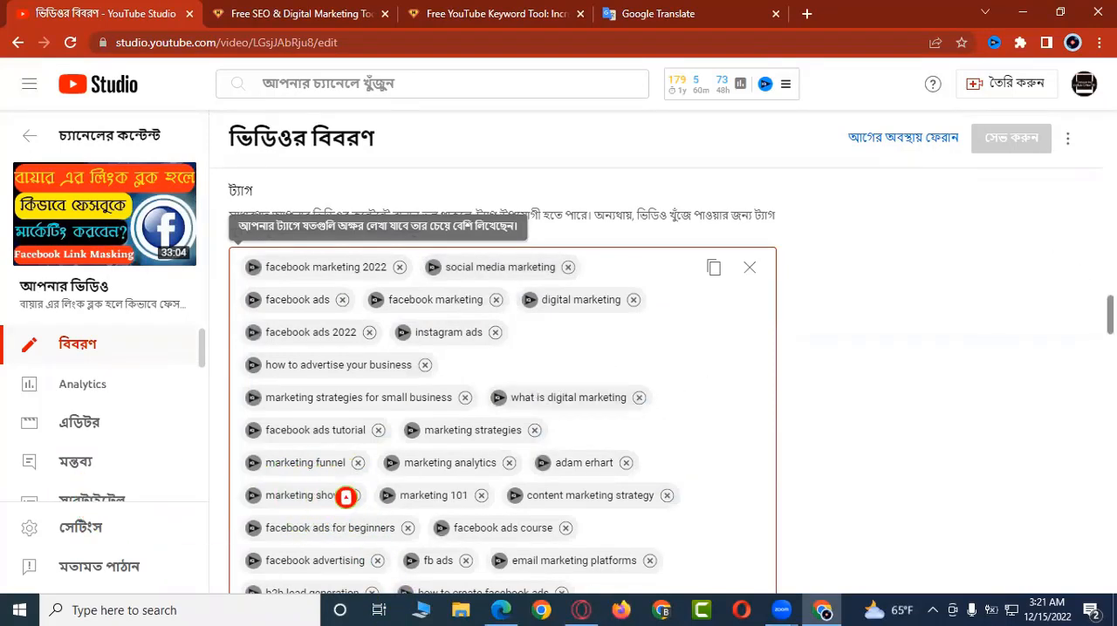
scroll(502, 380, down, 12)
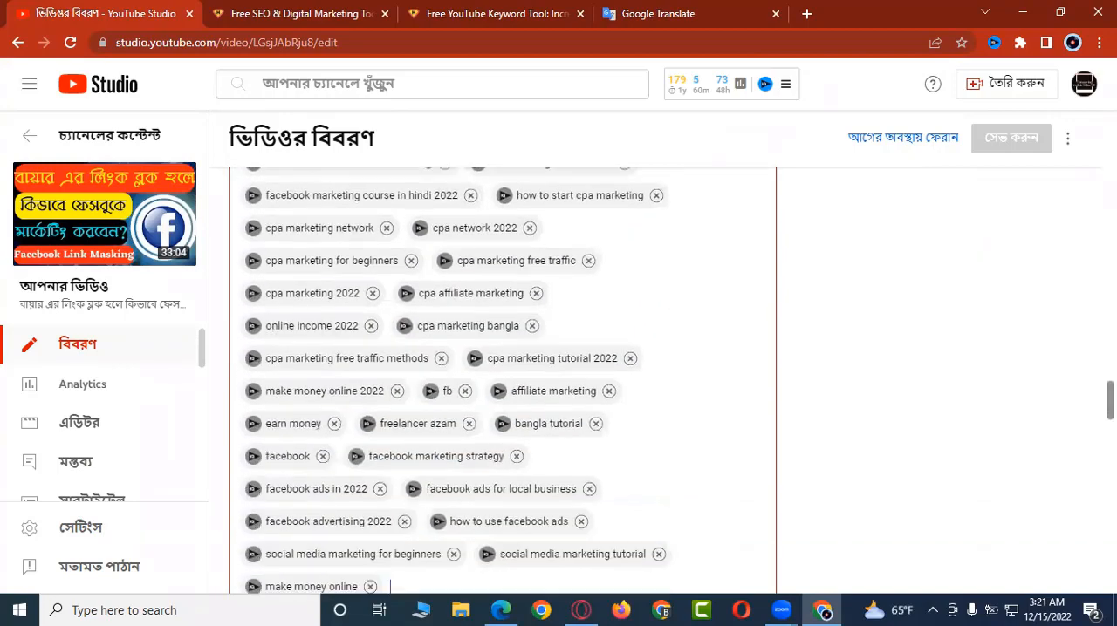